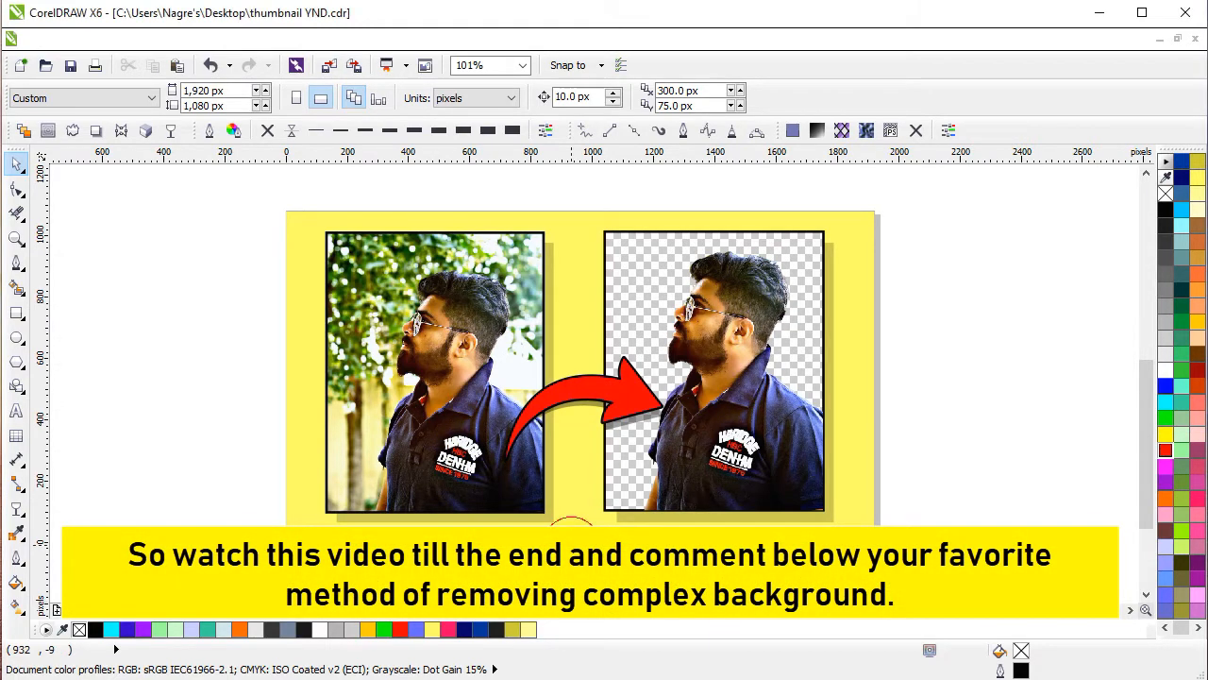
Delete all the thumbnail artwork from the page, leaving the page empty.
scroll(571, 545, "down", 1)
left_click_drag(876, 523, 731, 352)
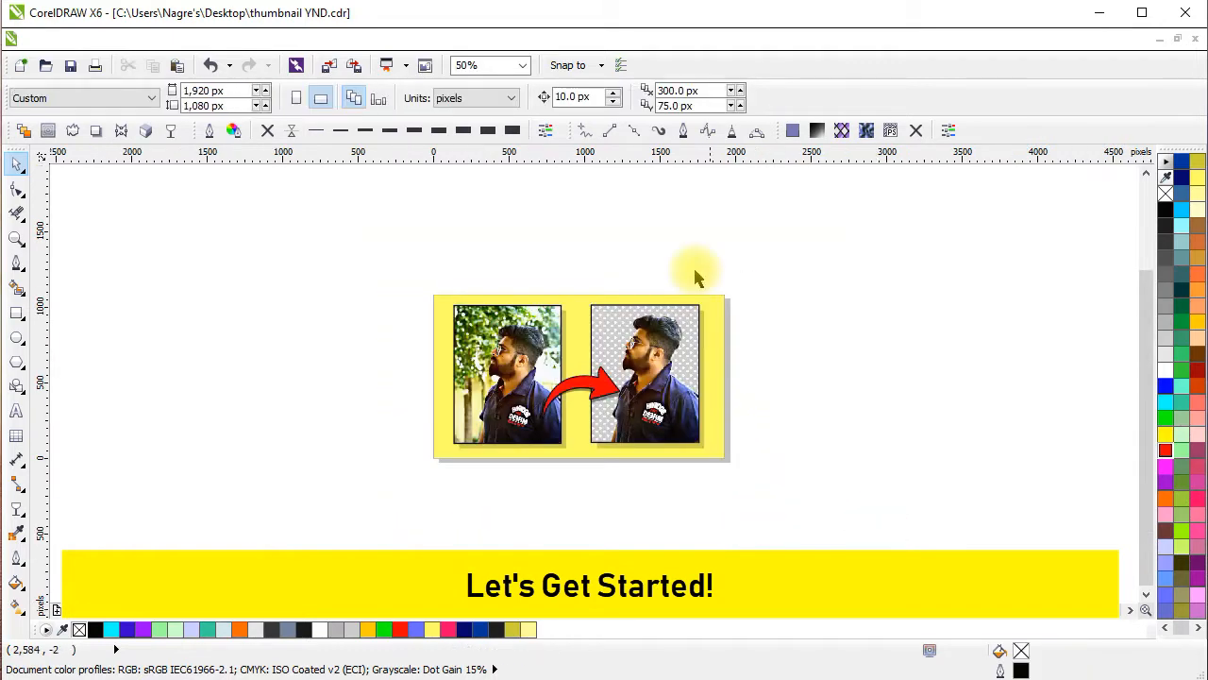
left_click(661, 320)
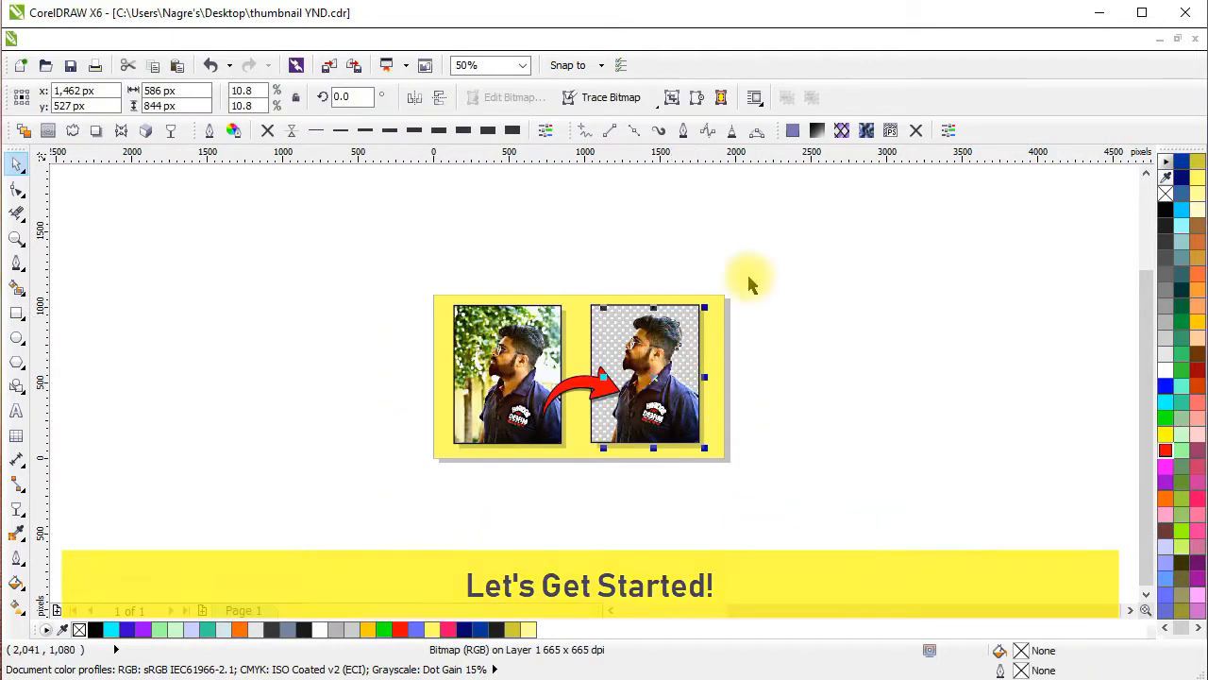
left_click_drag(760, 258, 666, 424)
key("Delete")
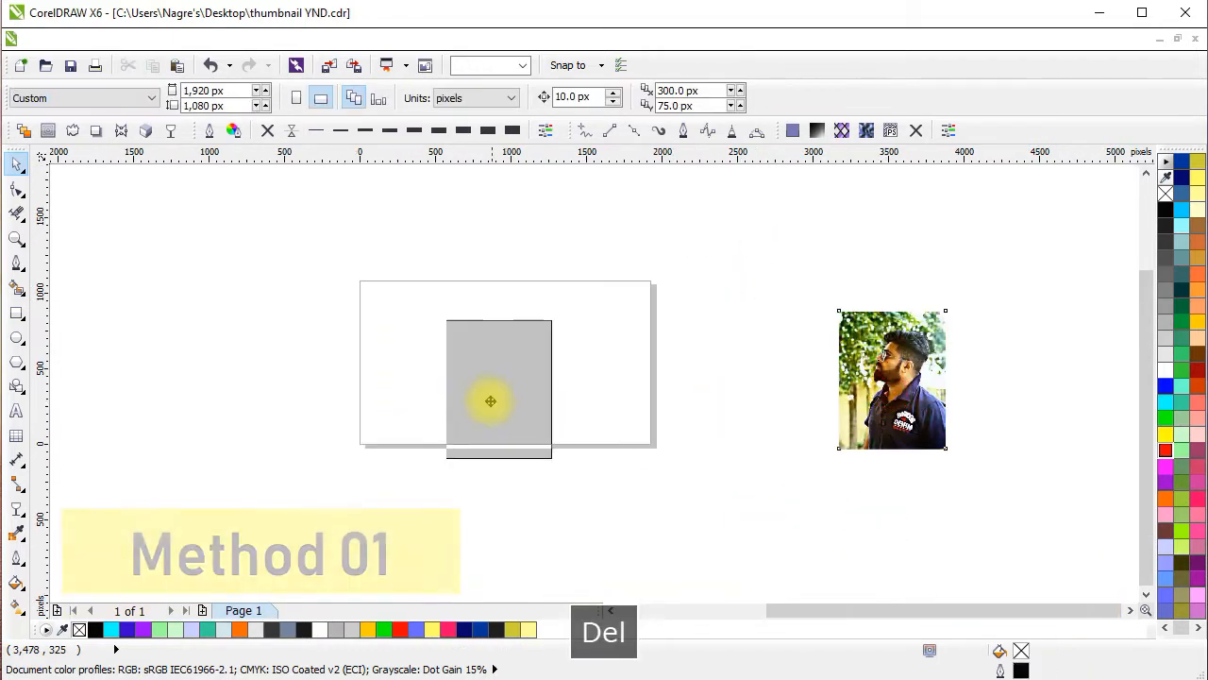
Move the original photo of the man from beside the page onto it and center it on the page.
left_click_drag(490, 401, 492, 372)
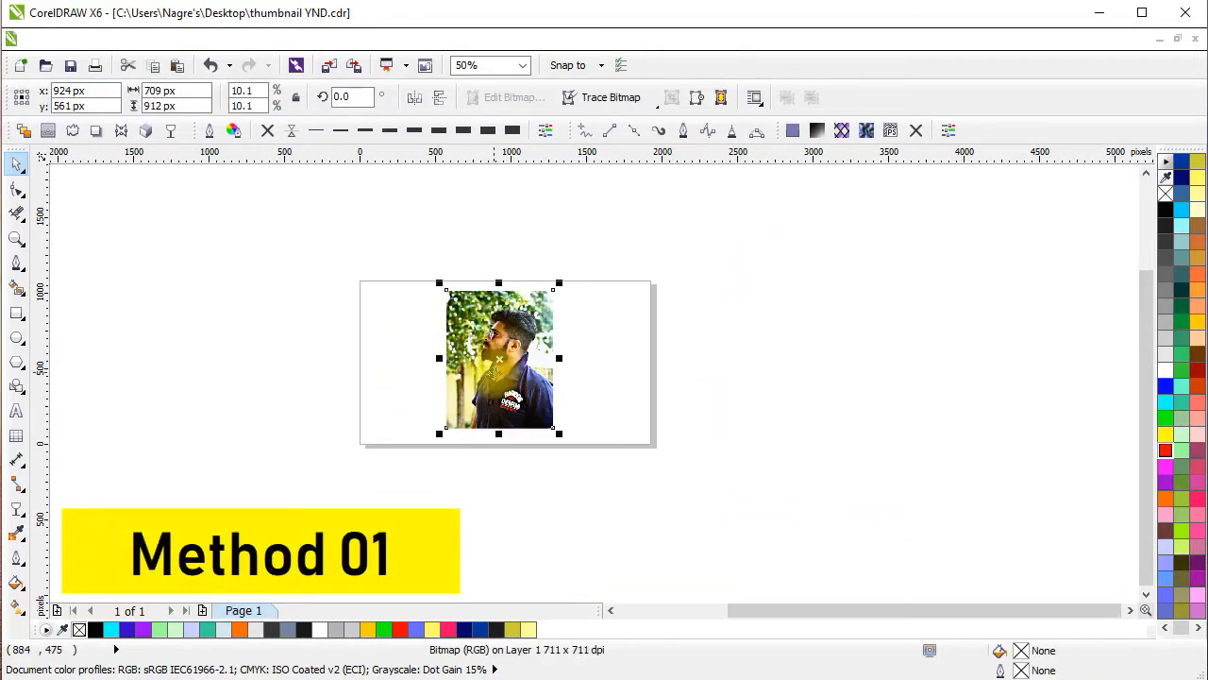
key("p")
scroll(498, 331, "up", 1)
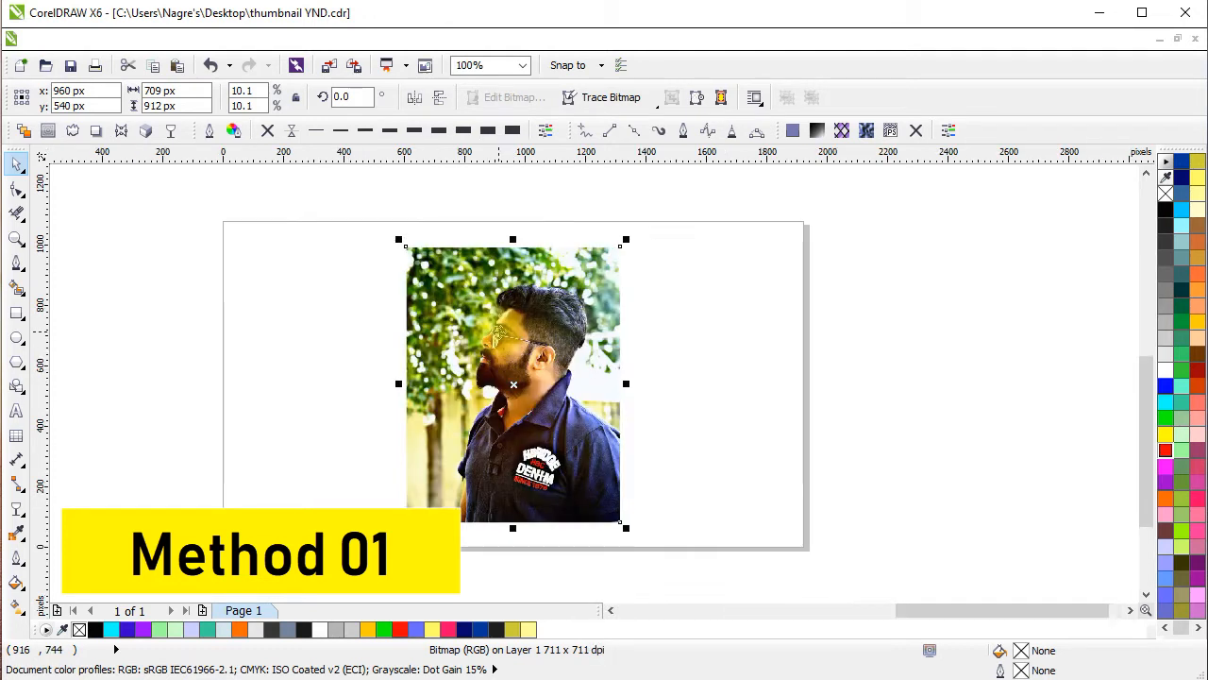
left_click_drag(507, 335, 592, 329)
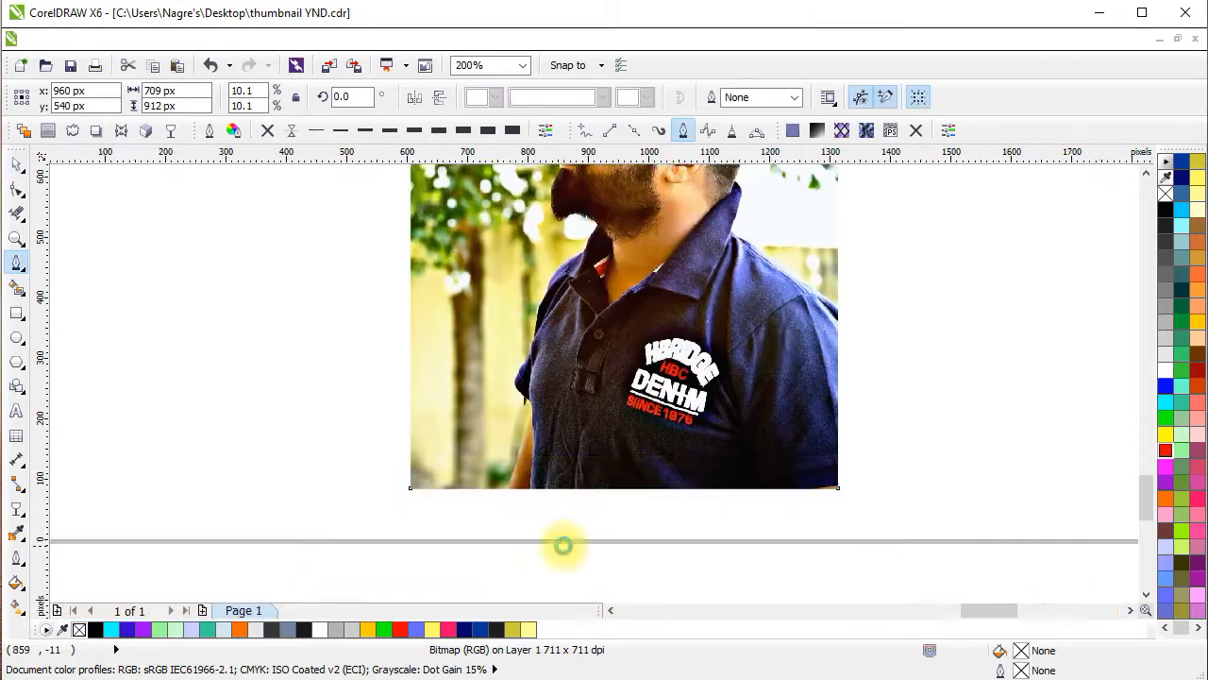
Start a Pen path at the photo's bottom edge beside the arm and trace up the arm to the sleeve's underside.
scroll(564, 546, "up", 1)
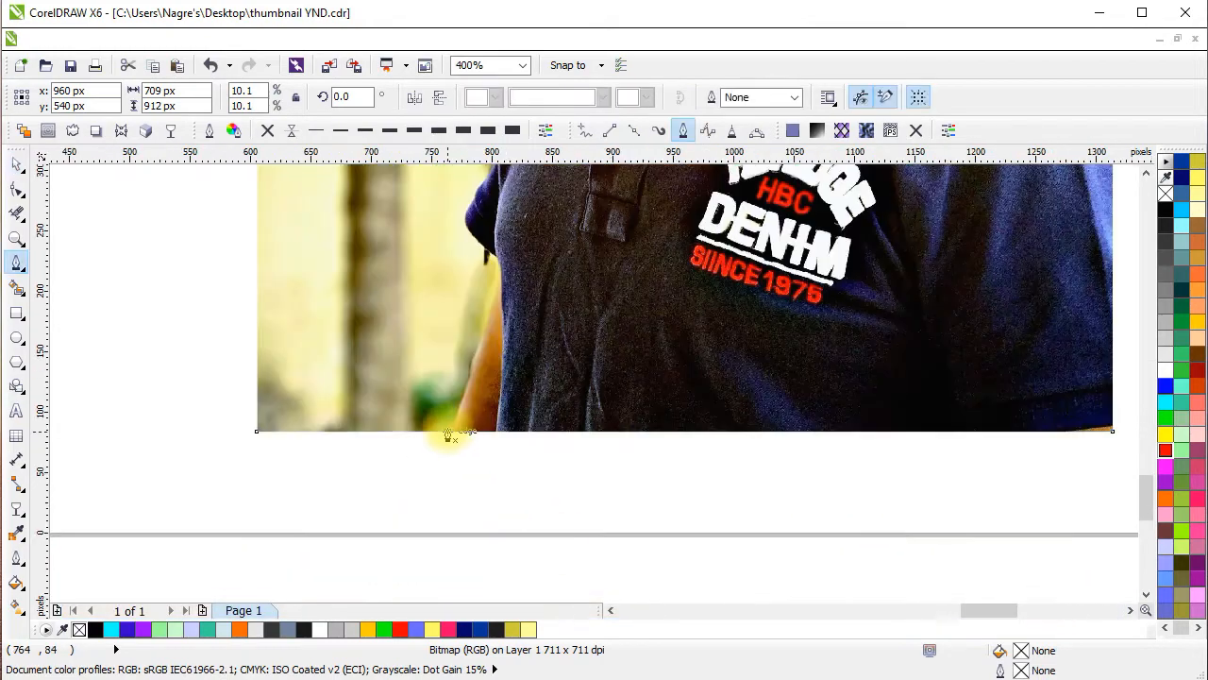
left_click(451, 434)
scroll(467, 379, "up", 1)
left_click(473, 357)
left_click_drag(521, 262, 470, 382)
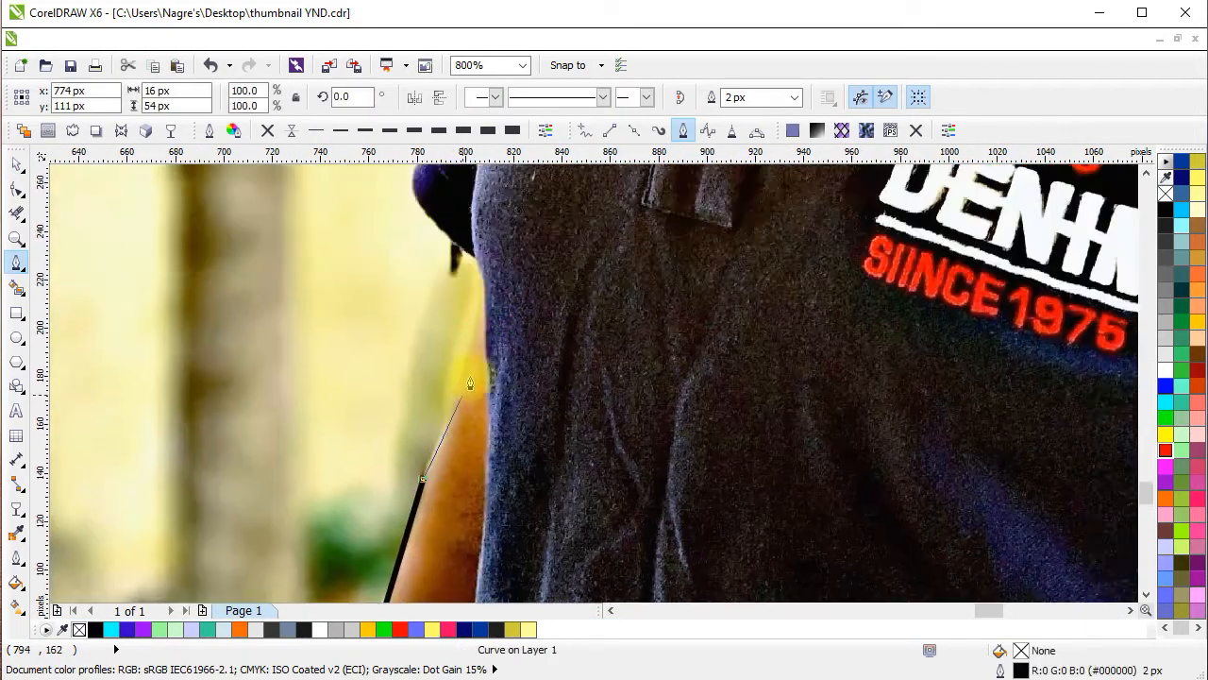
left_click(483, 311)
left_click(475, 258)
Continue the path around the sleeve edge and up along the front of the shoulder.
left_click_drag(428, 189, 479, 343)
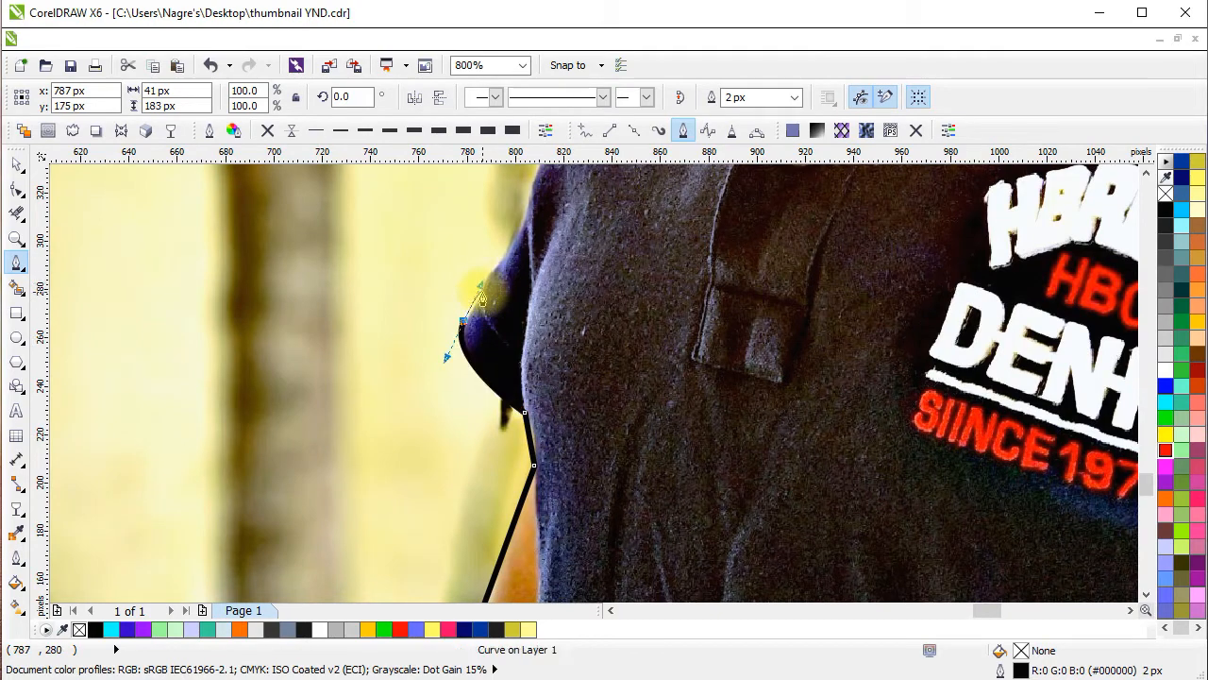
left_click(499, 259)
left_click_drag(535, 189, 405, 405)
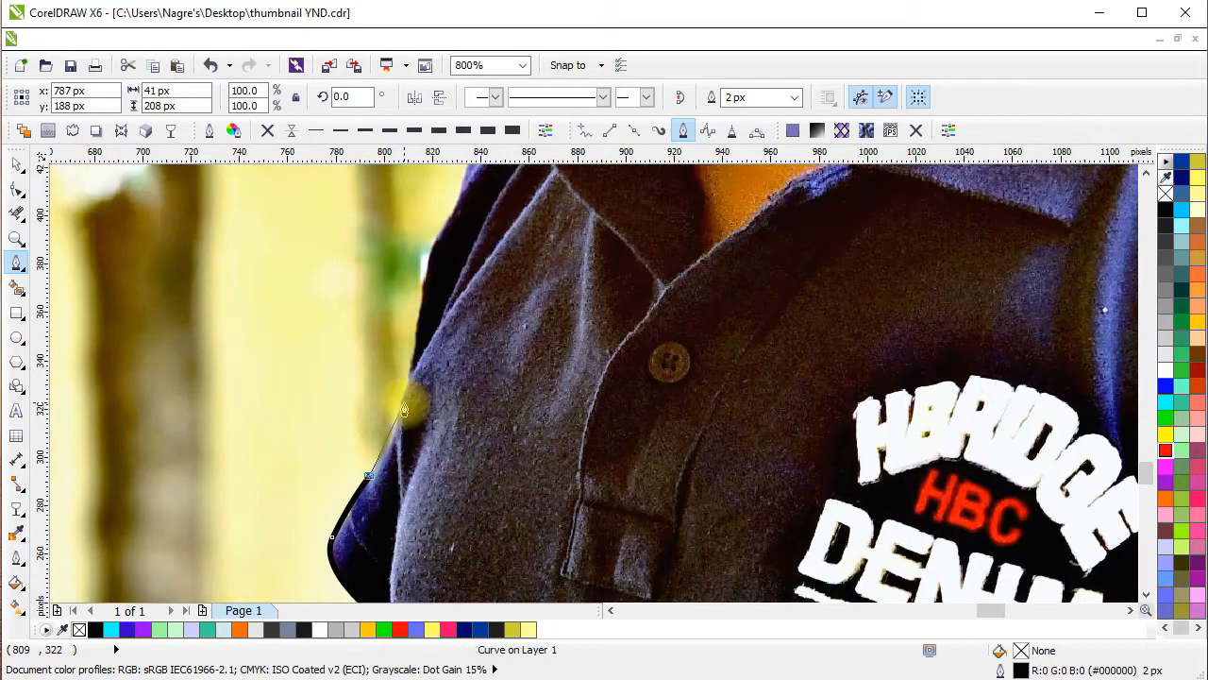
left_click(400, 405)
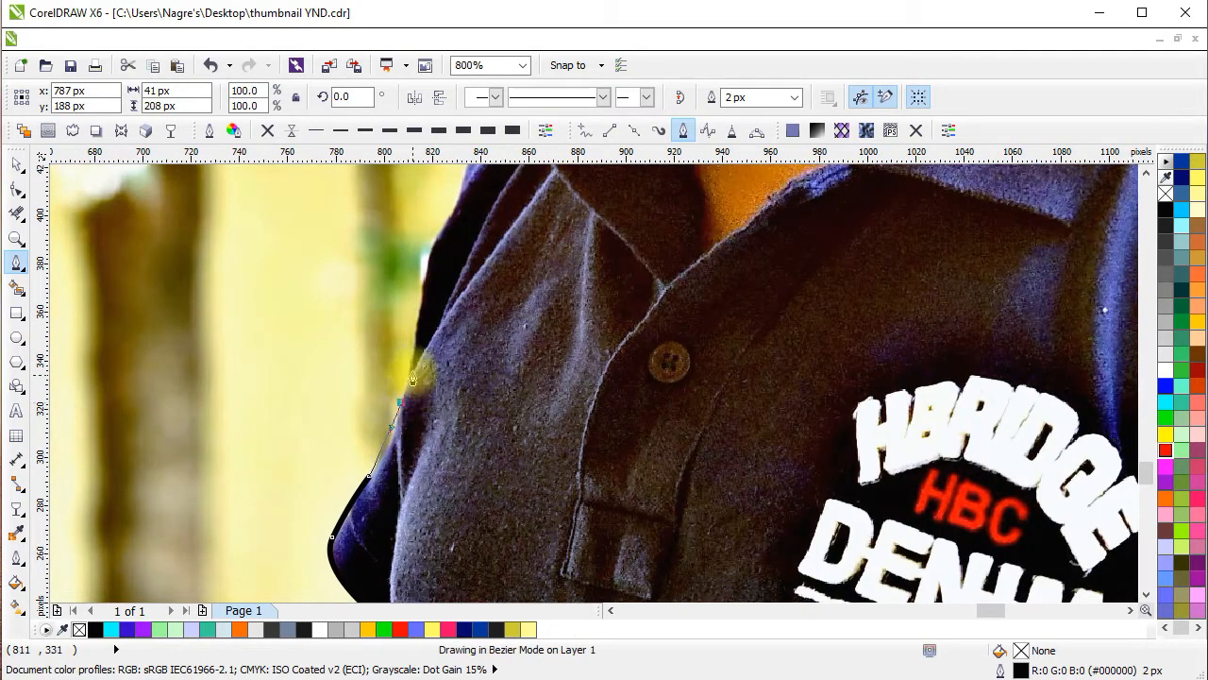
left_click(430, 250)
left_click_drag(462, 244, 383, 388)
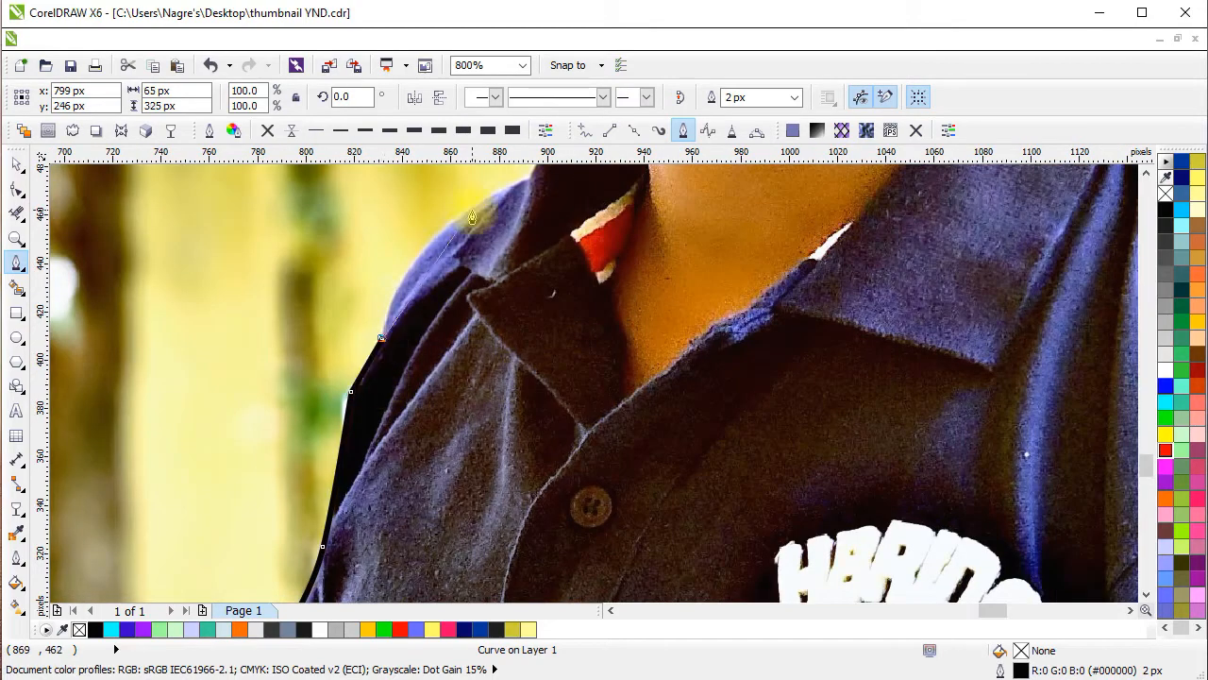
Trace the path over the shoulder and up the front collar edge to where it meets the beard.
left_click_drag(472, 217, 446, 428)
left_click(482, 271, "alt")
left_click(531, 248)
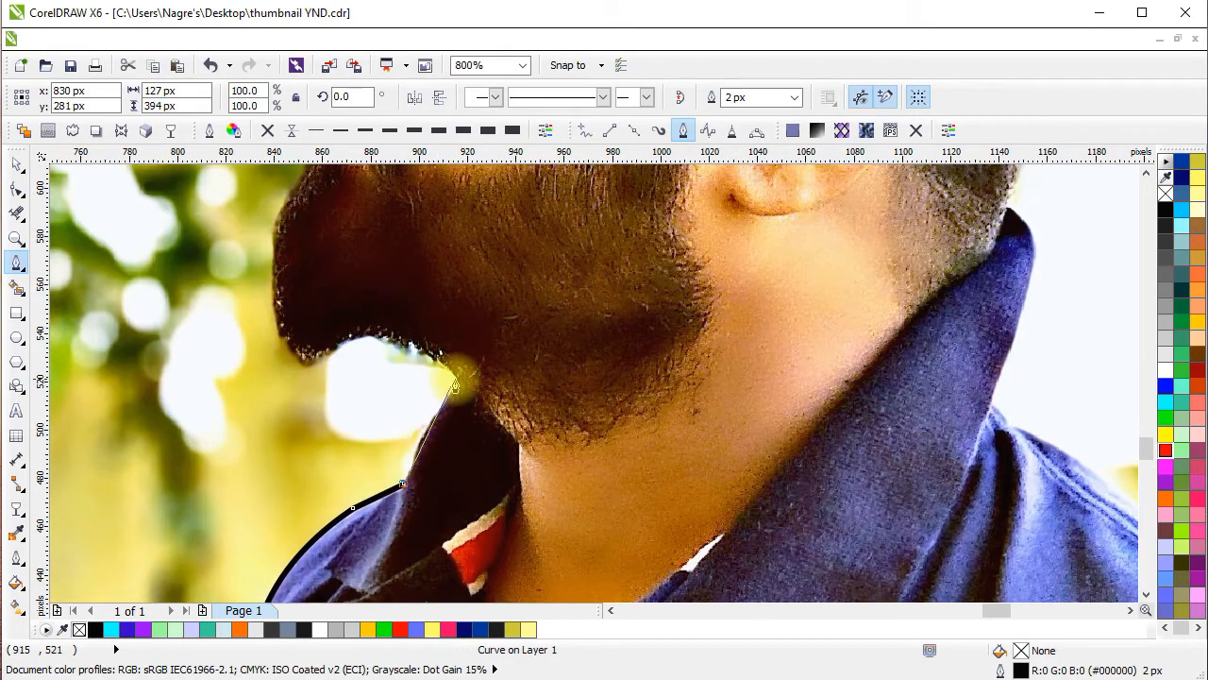
left_click(427, 418)
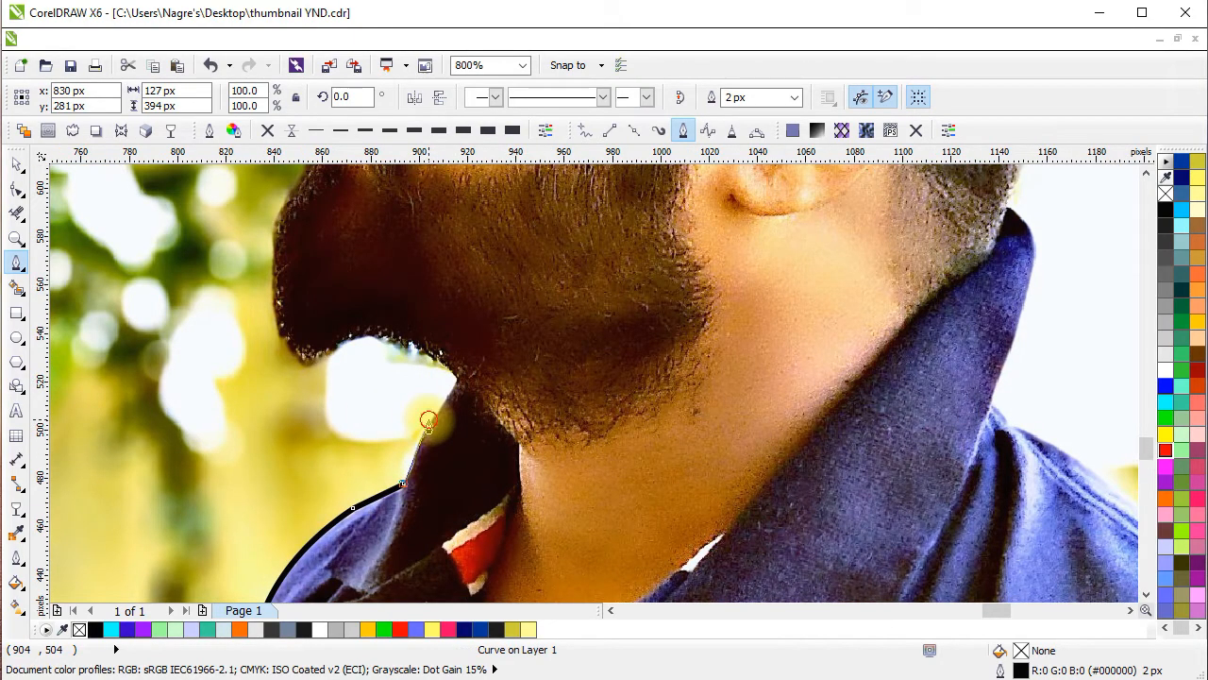
left_click(459, 378)
Continue the path with curved segments under the chin and up the front of the beard.
left_click_drag(390, 338, 427, 412)
left_click(388, 403)
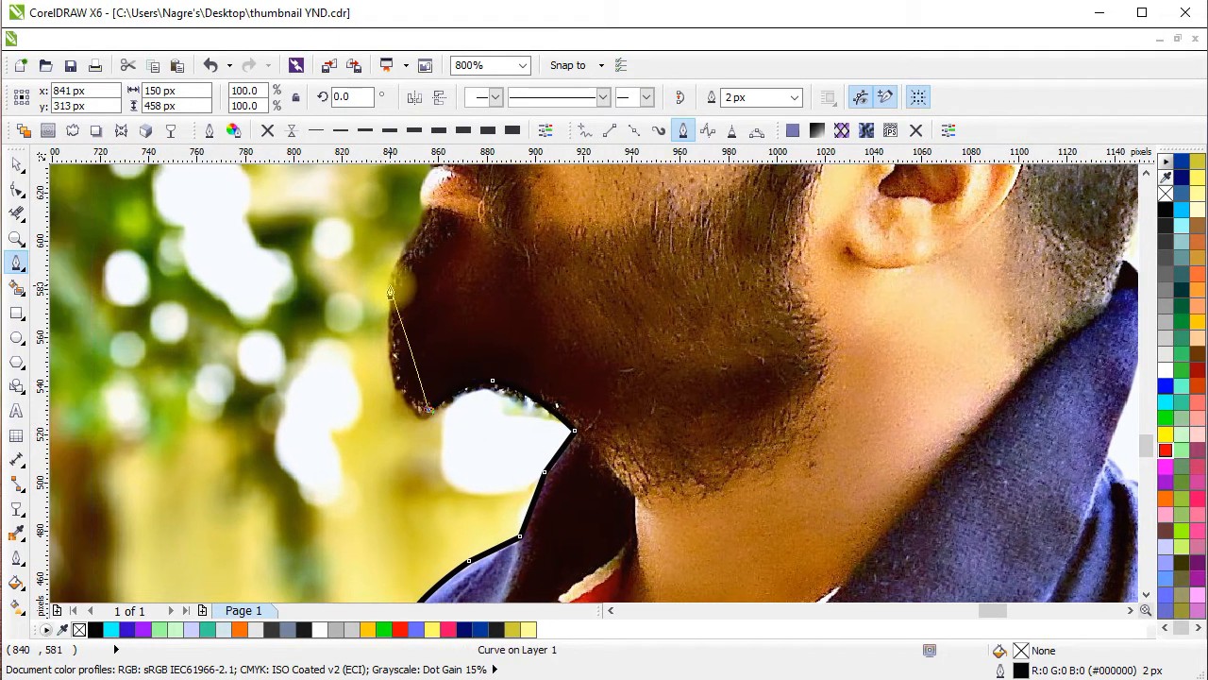
left_click_drag(390, 286, 414, 198)
left_click(392, 325, "alt")
scroll(410, 281, "up", 1)
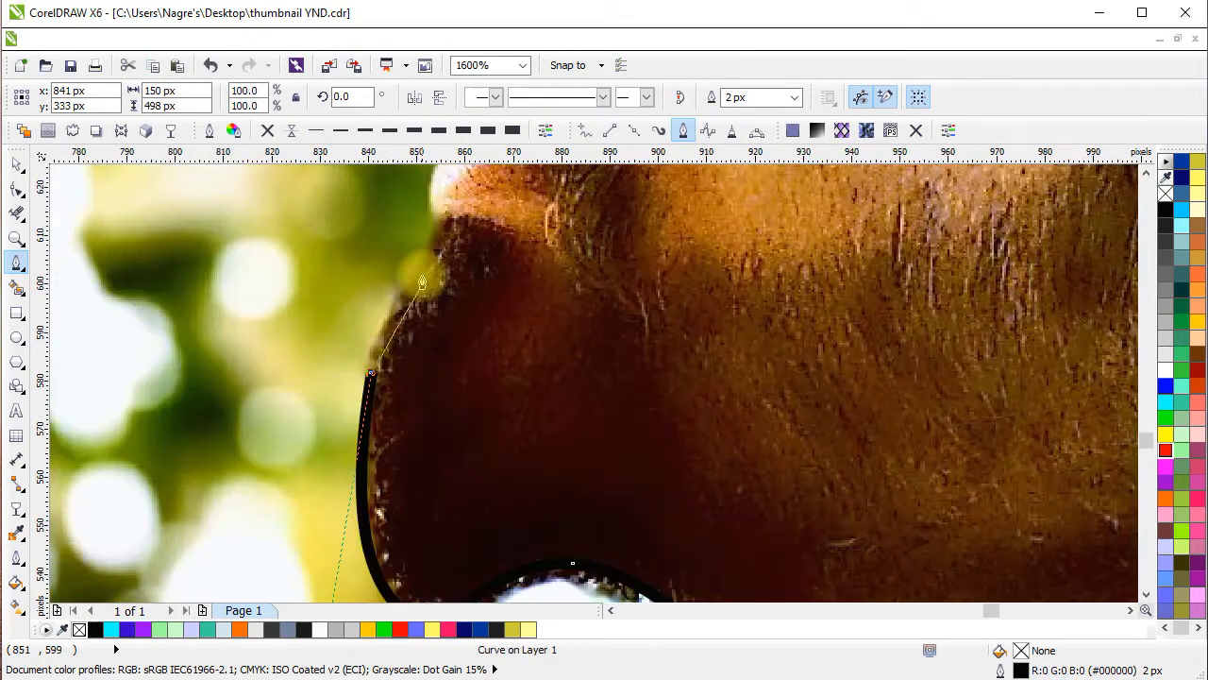
Trace the path along the lips and moustache to the base of the nose, using short curved segments.
left_click(435, 223)
left_click_drag(431, 391, 494, 355)
left_click(430, 390, "alt")
left_click_drag(413, 346, 415, 328)
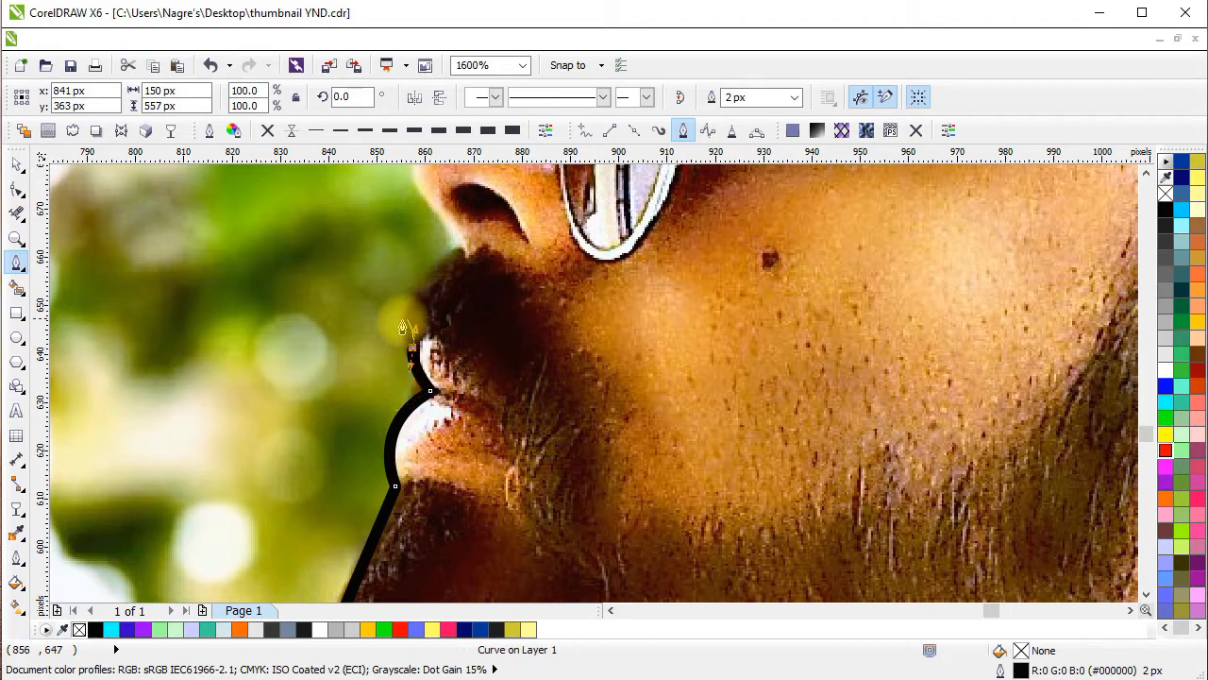
left_click(413, 344, "alt")
left_click_drag(447, 250, 536, 192)
left_click(455, 248, "alt")
scroll(457, 249, "down", 1)
scroll(489, 289, "up", 2)
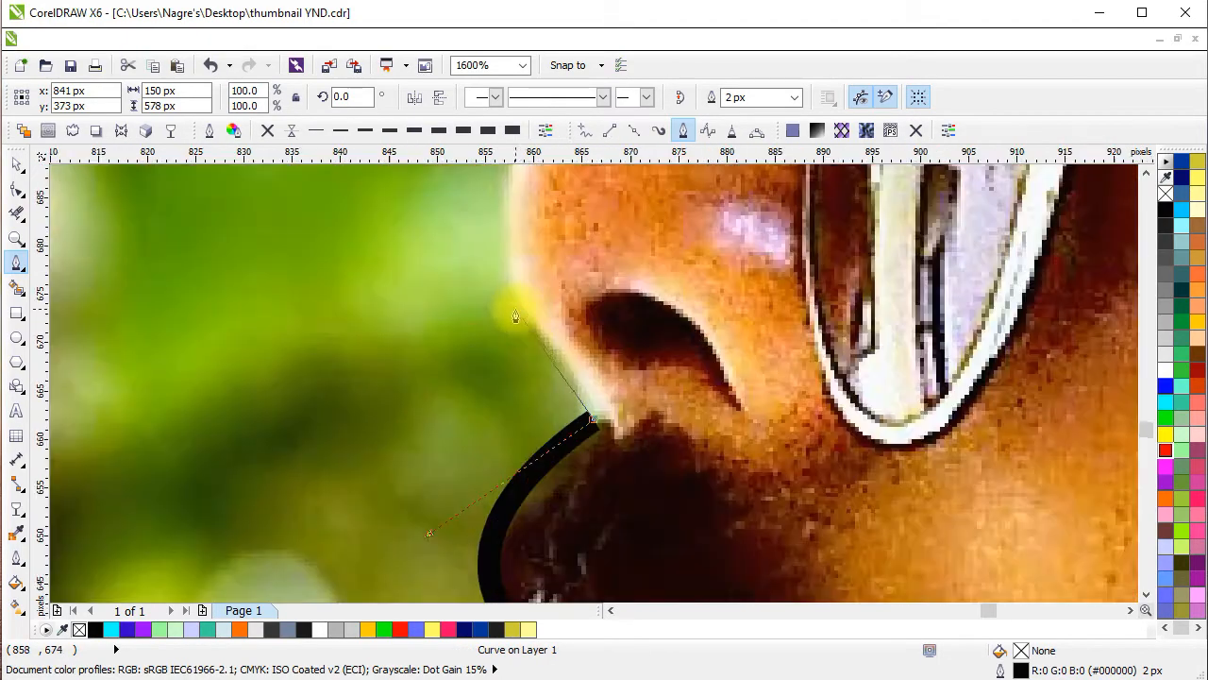
Trace the path around the tip of the nose and along its bridge toward the glasses.
left_click_drag(494, 268, 482, 245)
left_click_drag(551, 286, 487, 471)
left_click(458, 485, "alt")
left_click_drag(527, 342, 365, 472)
mouse_move(484, 302)
left_mouse_down()
mouse_move(659, 241)
mouse_move(672, 225)
mouse_move(651, 364)
left_mouse_up()
left_click(694, 202)
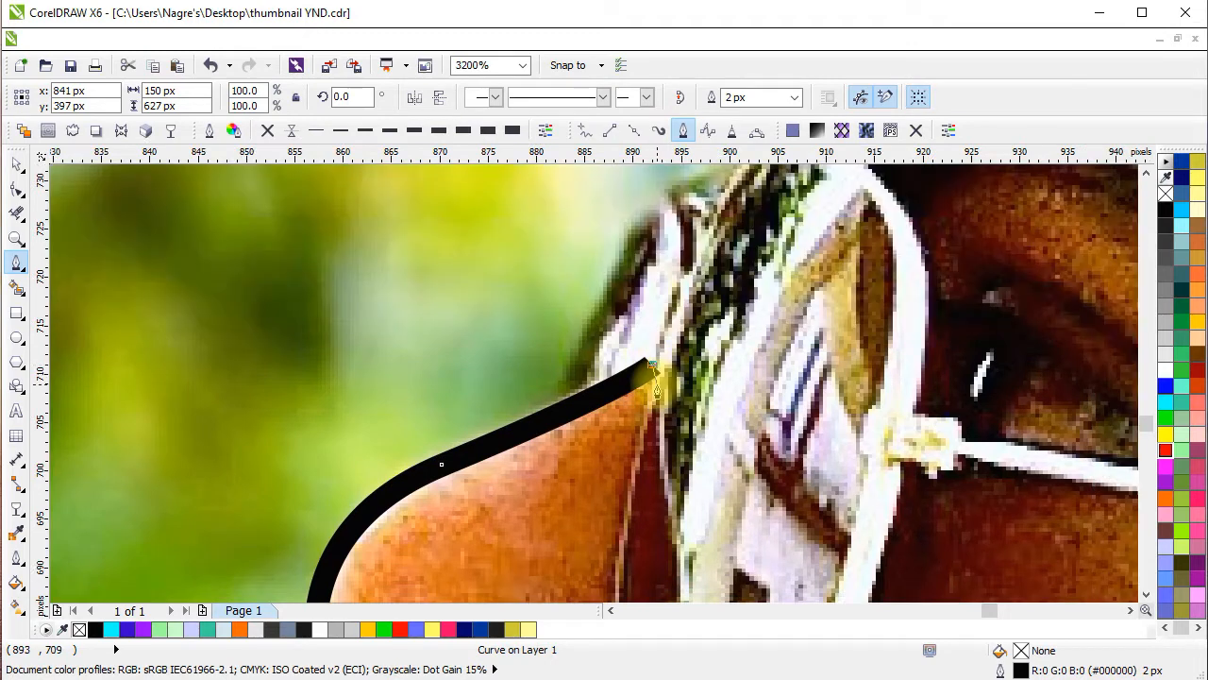
key("z")
key("ctrl+z")
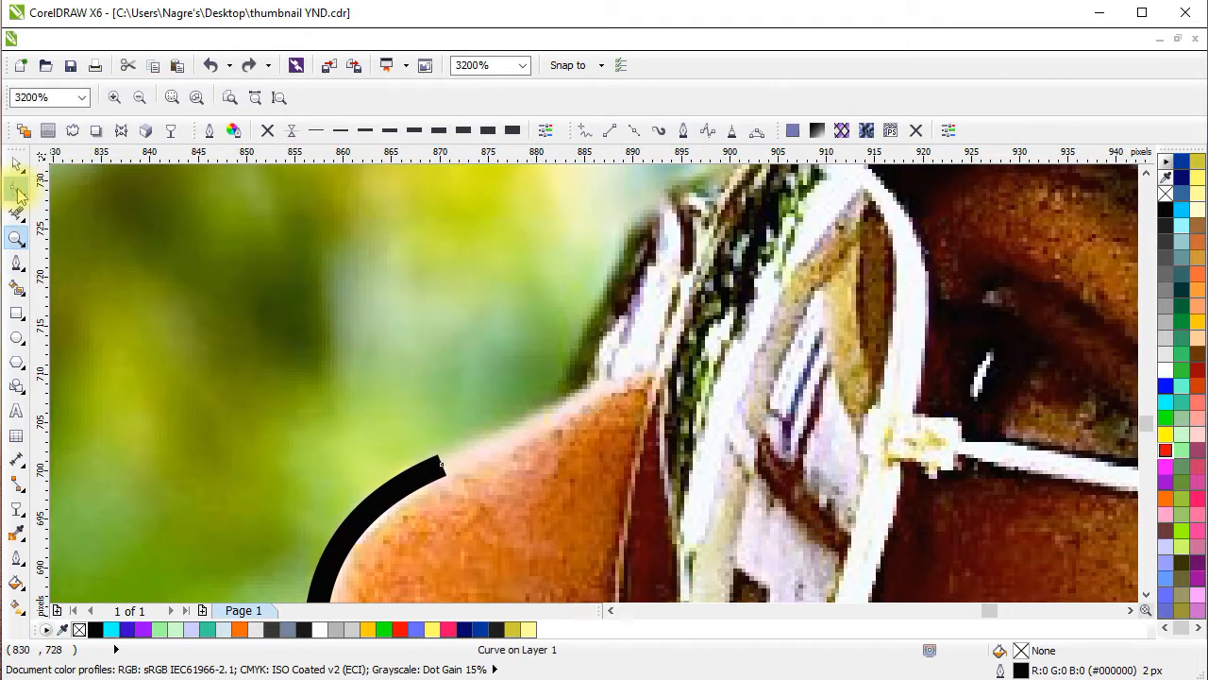
Resume the path from its end node on the nose bridge and trace around the glasses' outer edge to the brow.
left_click(17, 264)
left_click(440, 464)
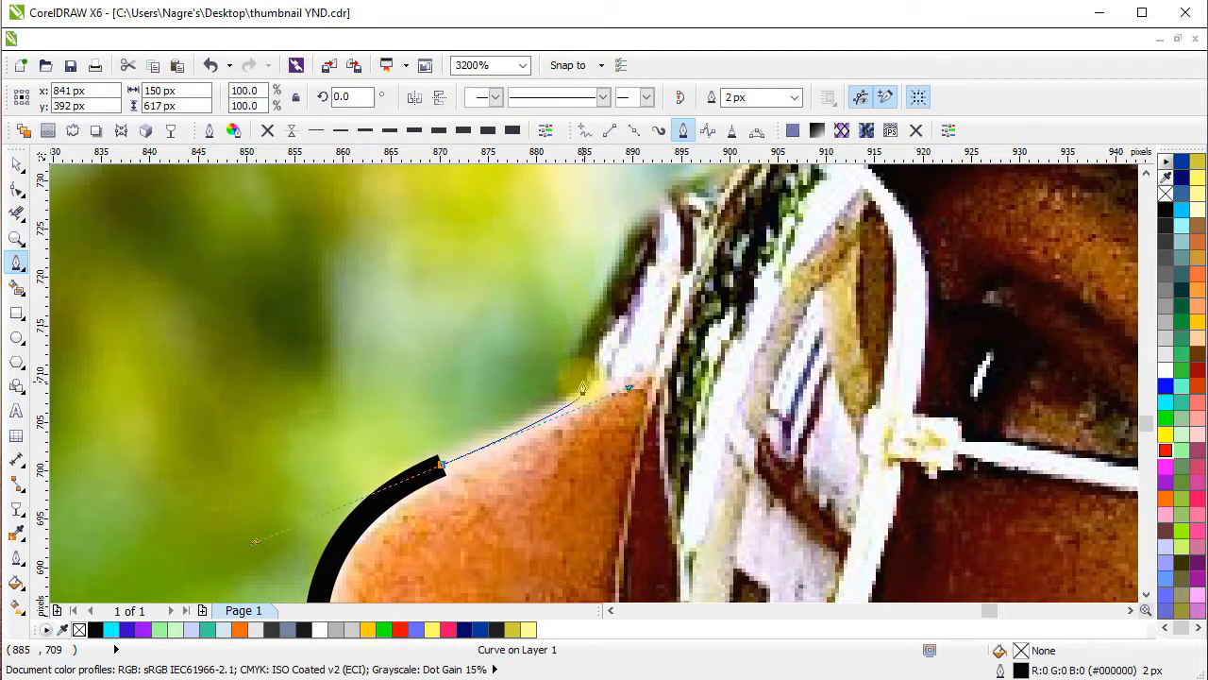
left_click(582, 387)
left_click(623, 302)
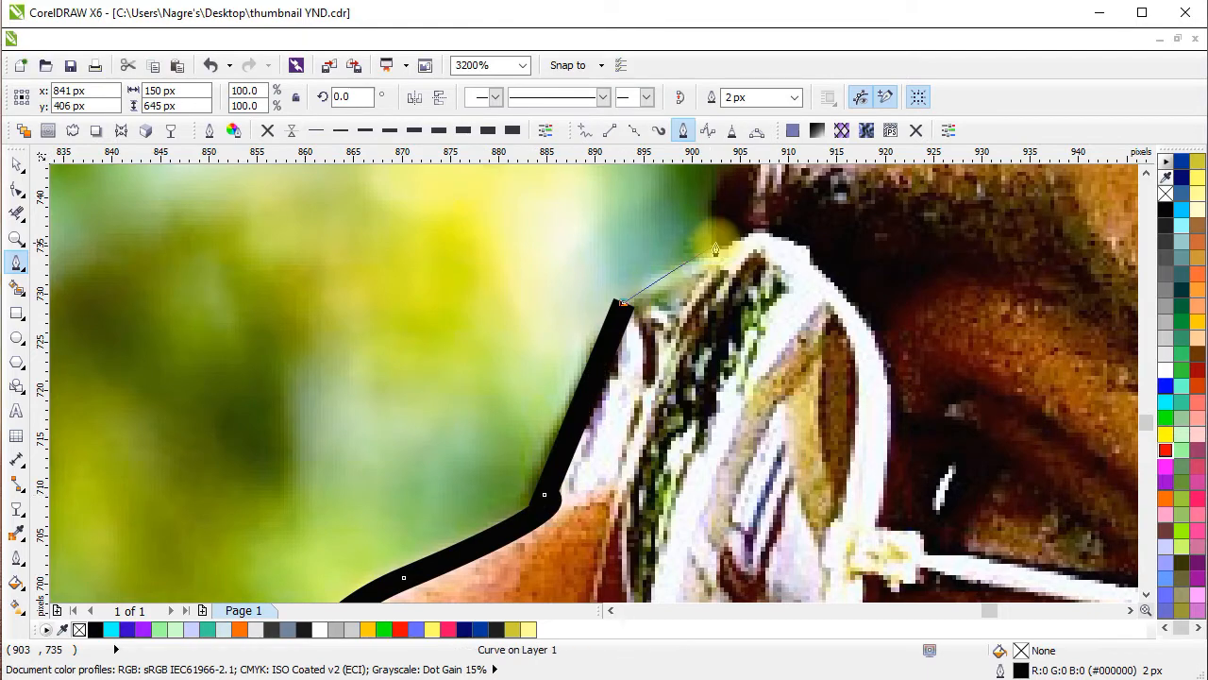
left_click(715, 248)
left_click(715, 178)
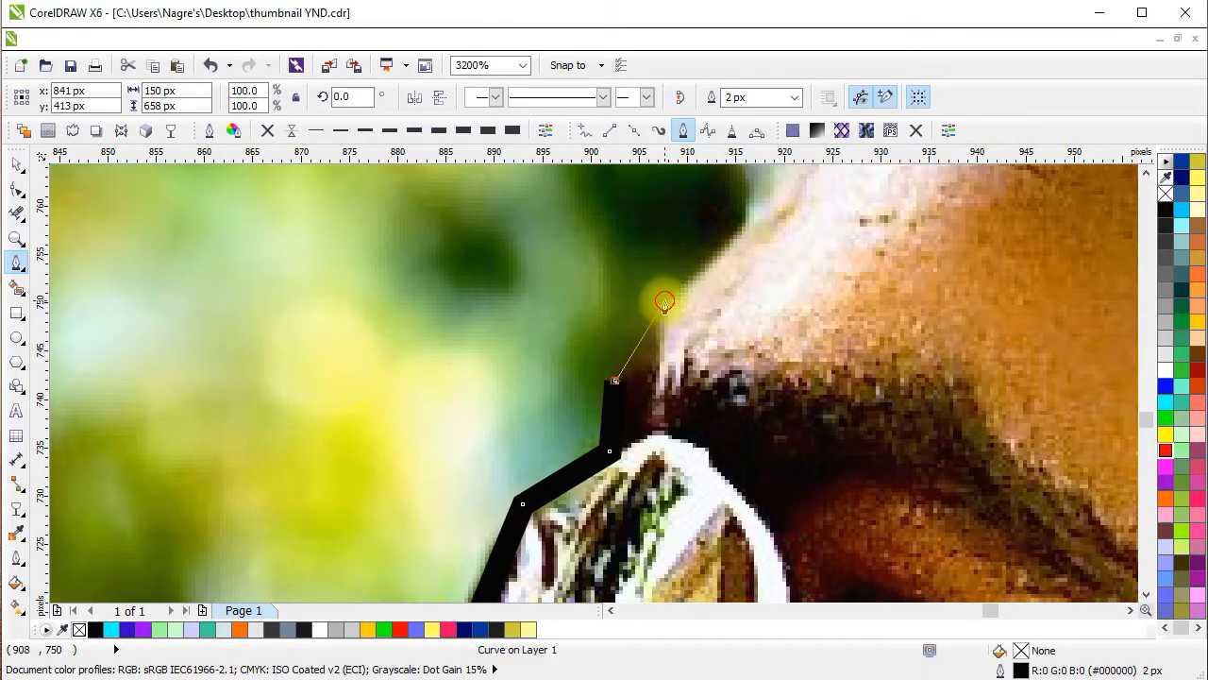
Continue the path up along the forehead to the hairline.
left_click(665, 302)
scroll(665, 302, "down", 2)
scroll(780, 208, "up", 2)
left_click(449, 427)
scroll(550, 413, "down", 2)
scroll(544, 332, "up", 1)
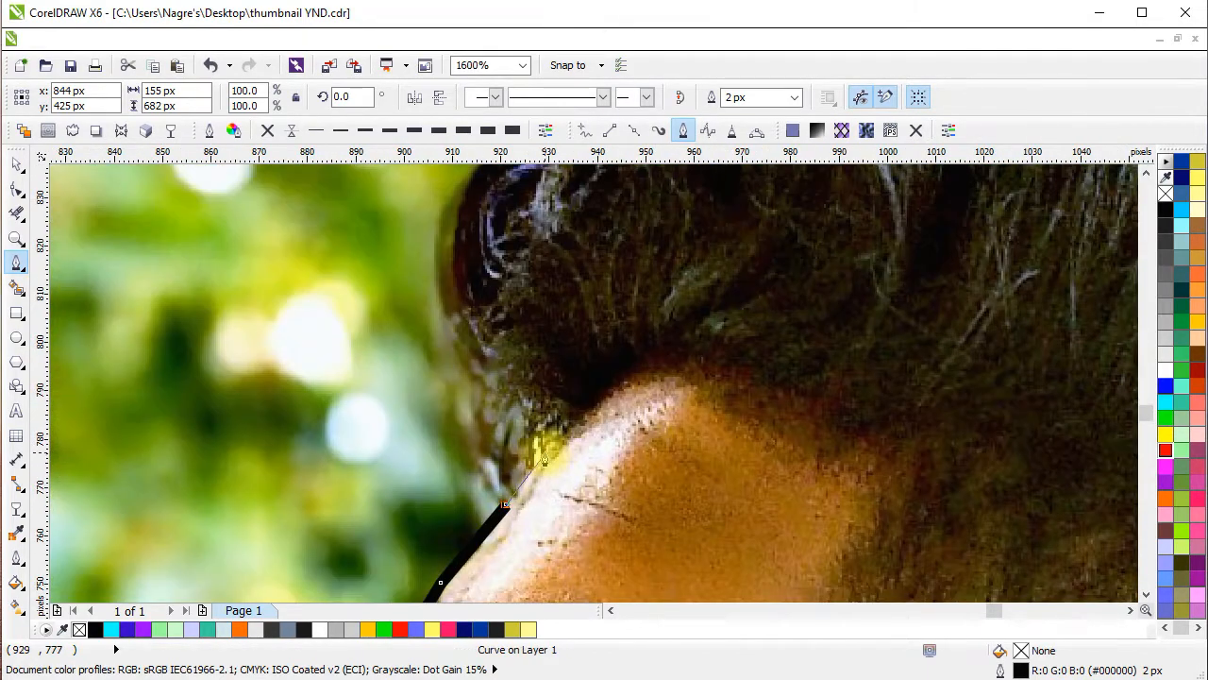
Trace the path from the hairline up the lower front edge of the hair.
scroll(545, 457, "down", 1)
scroll(531, 471, "up", 1)
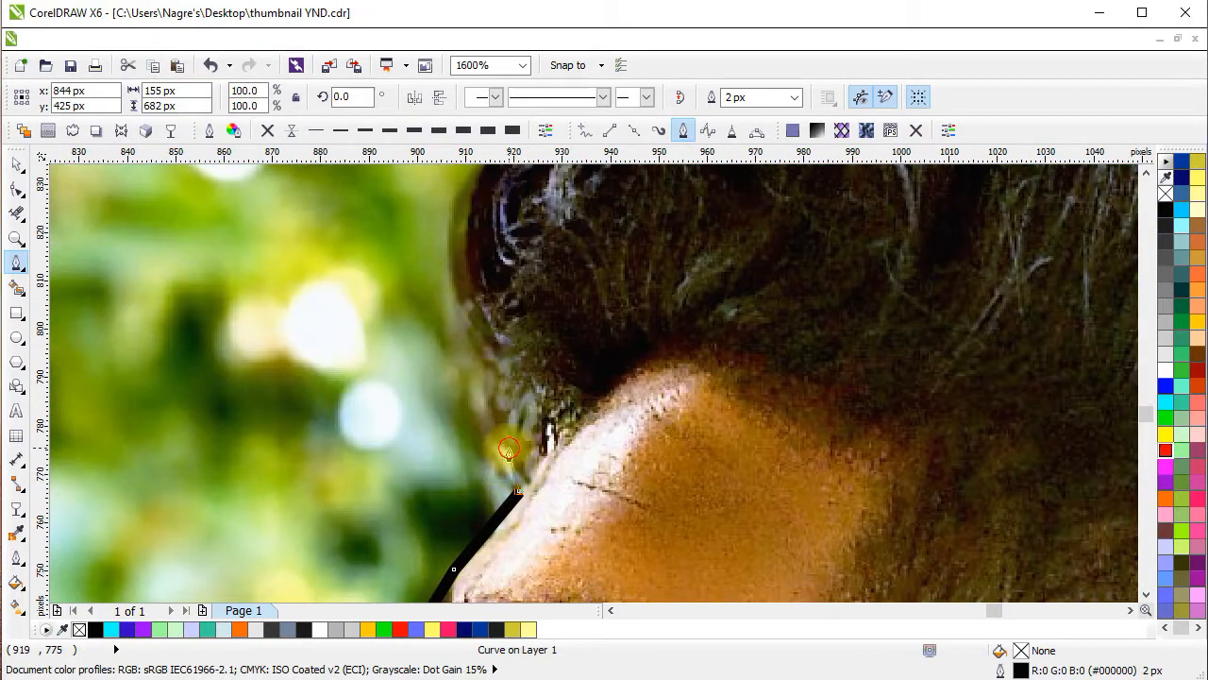
left_click_drag(509, 449, 510, 427)
left_click(508, 448, "alt")
left_click_drag(484, 383, 487, 349)
left_click(483, 382, "alt")
left_click_drag(508, 368, 580, 504)
mouse_move(529, 439)
left_mouse_down()
mouse_move(530, 421)
mouse_move(515, 447)
left_mouse_up()
left_click(529, 438, "alt")
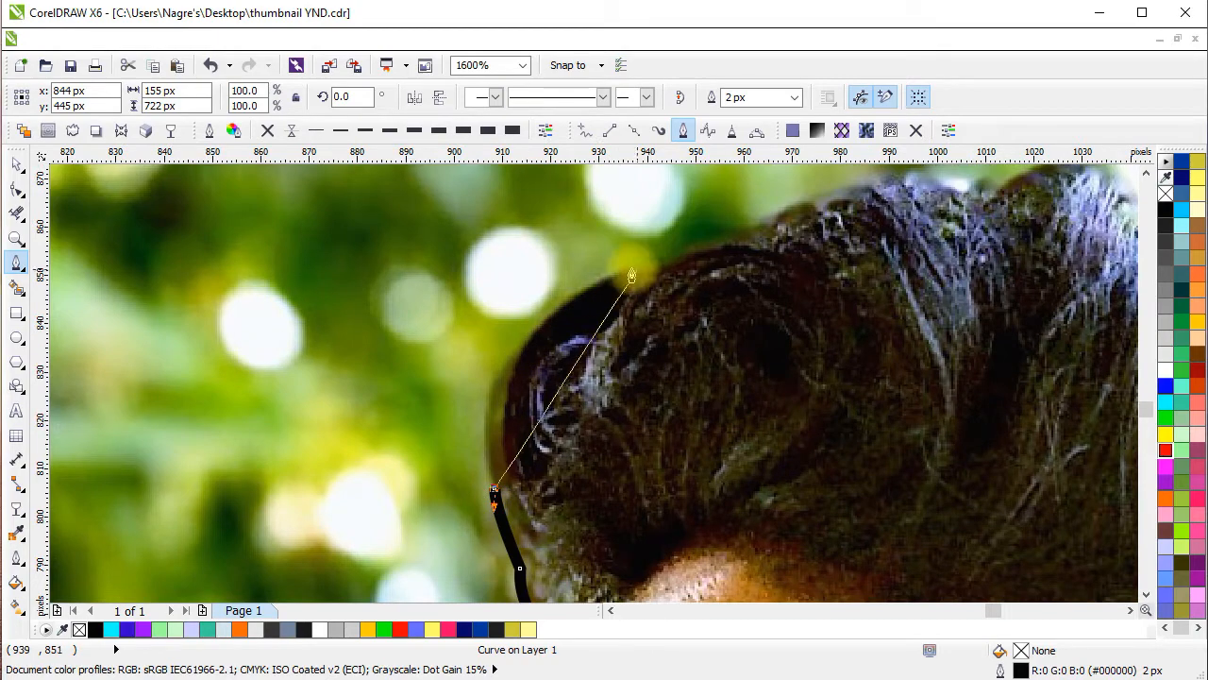
Curve the path over the front tuft of hair and along the start of the hair's top edge.
left_click_drag(618, 269, 778, 192)
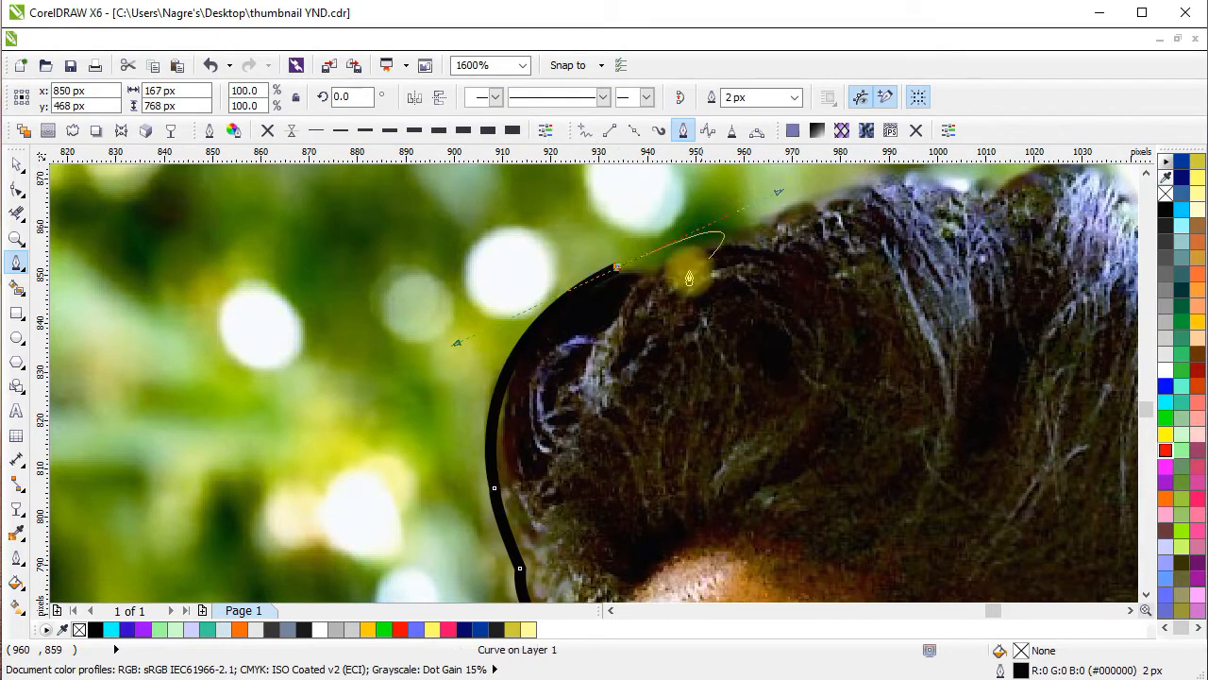
left_click(618, 268, "alt")
left_click(656, 270)
left_click_drag(823, 373, 433, 555)
left_click_drag(366, 413, 461, 395)
left_click(366, 412, "alt")
Trace the path over the two raised tufts in the middle of the hair's top edge.
left_click_drag(579, 369, 710, 411)
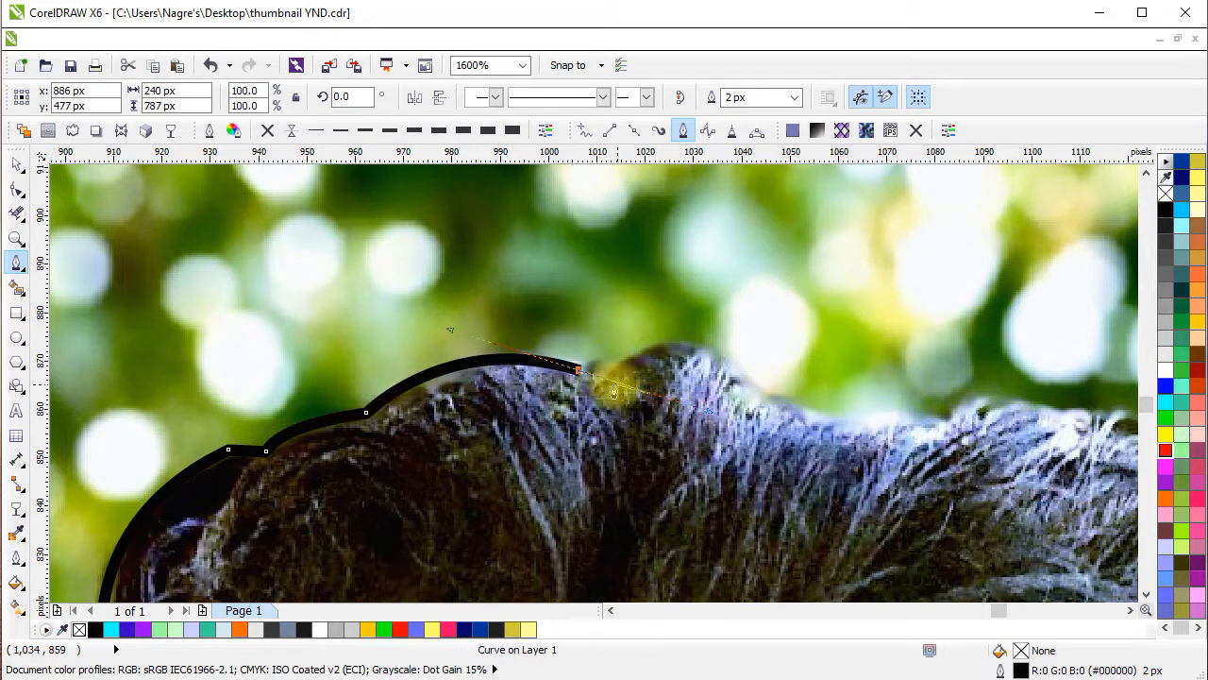
left_click(578, 369, "alt")
left_click(605, 368)
left_click_drag(704, 361, 644, 387)
left_click_drag(706, 421, 789, 522)
left_click(706, 421, "alt")
left_click_drag(783, 455, 601, 402)
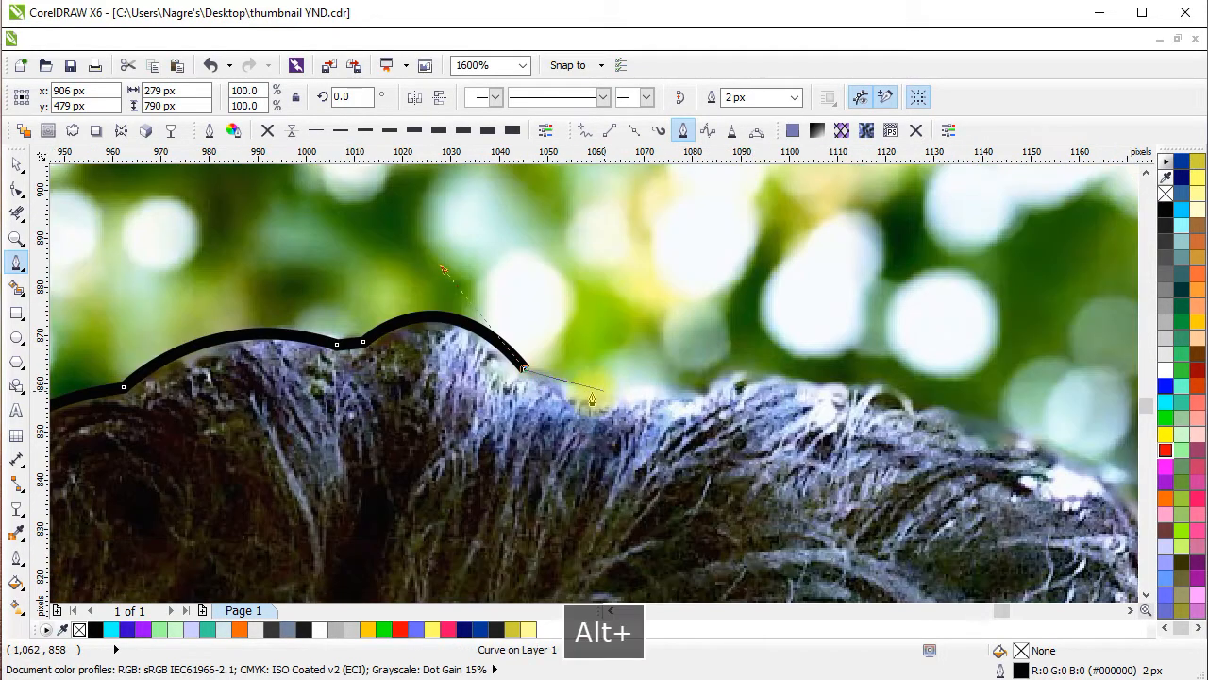
Continue the path along the rest of the hair's top edge toward the back of the head.
left_click(578, 389)
left_click(693, 393)
left_click_drag(706, 416, 746, 421)
left_click_drag(703, 446, 589, 467)
left_click(573, 425, "alt")
mouse_move(698, 457)
left_mouse_down()
mouse_move(754, 510)
mouse_move(762, 474)
mouse_move(596, 373)
mouse_move(659, 406)
mouse_move(702, 383)
mouse_move(723, 405)
left_mouse_up()
left_click(698, 457, "alt")
left_click(621, 372, "alt")
left_click(700, 381, "alt")
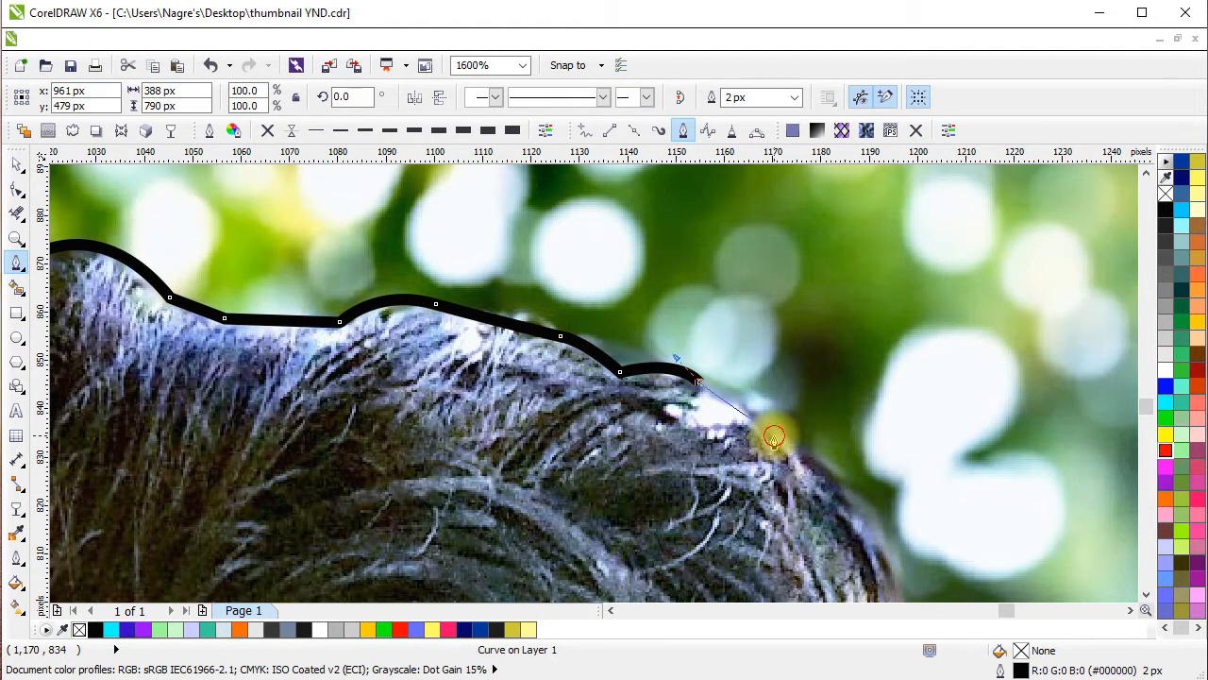
Trace the path down the upper curve of the back of the head.
left_click(774, 436)
left_click_drag(843, 516, 725, 434)
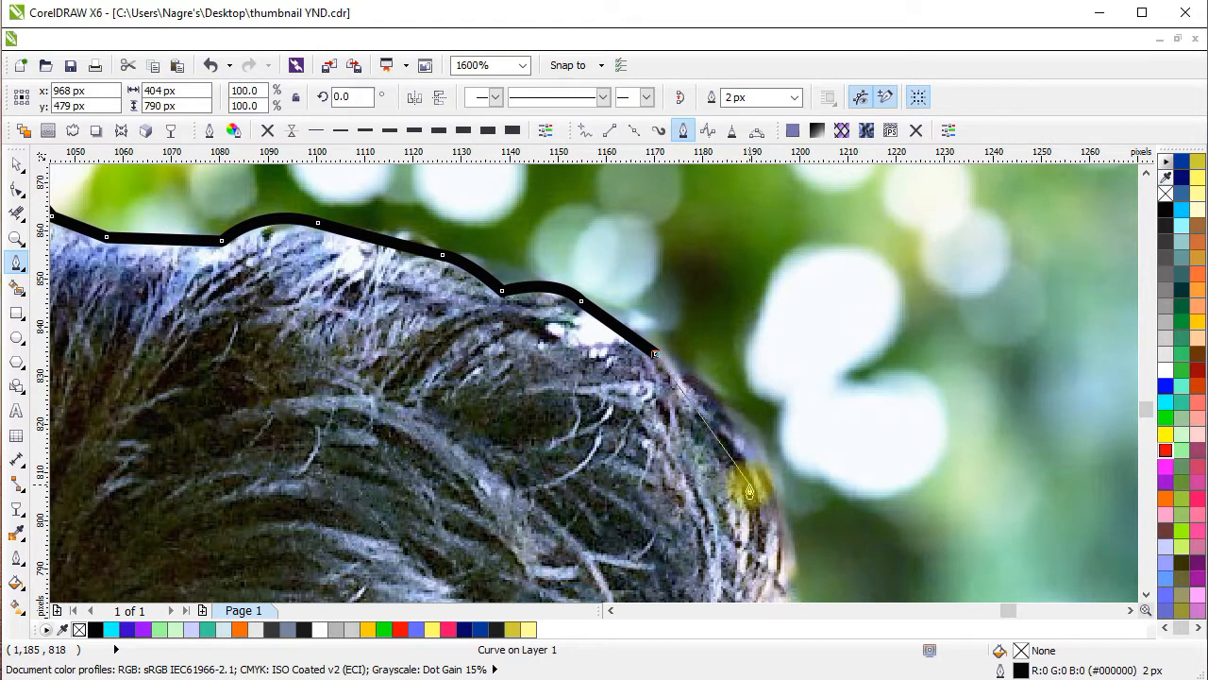
left_click(702, 384)
left_click_drag(784, 543, 712, 368)
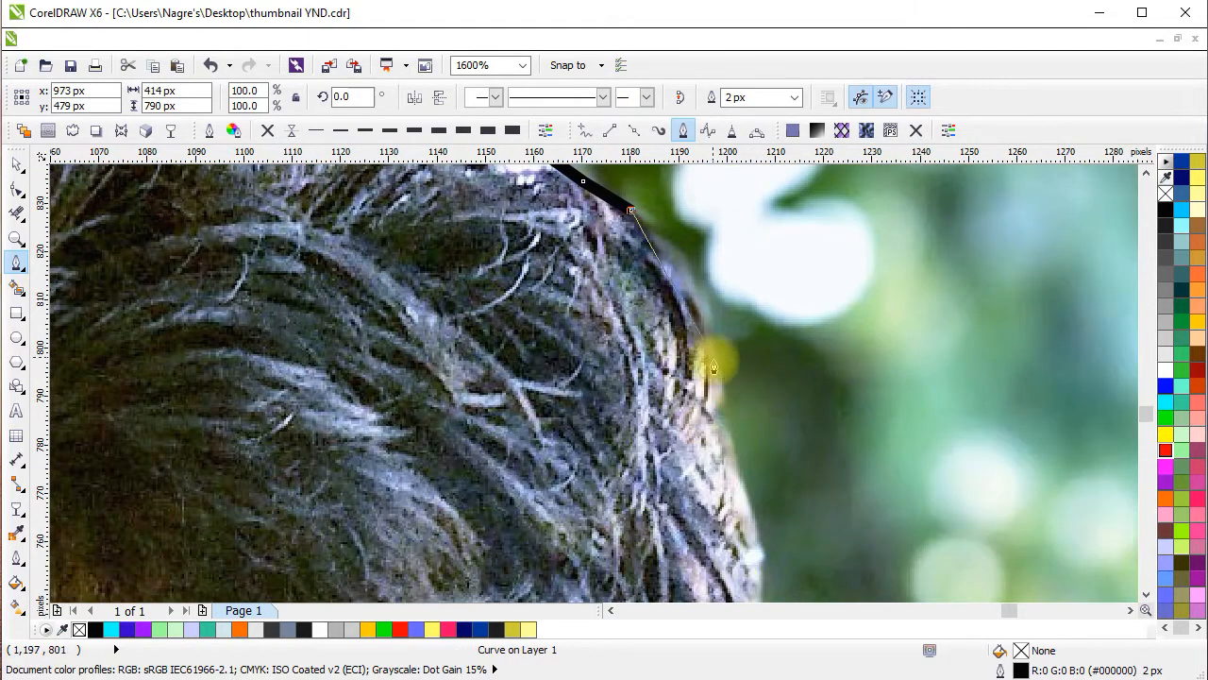
left_click_drag(698, 564, 699, 562)
left_click(717, 414, "alt")
left_click_drag(780, 464, 779, 289)
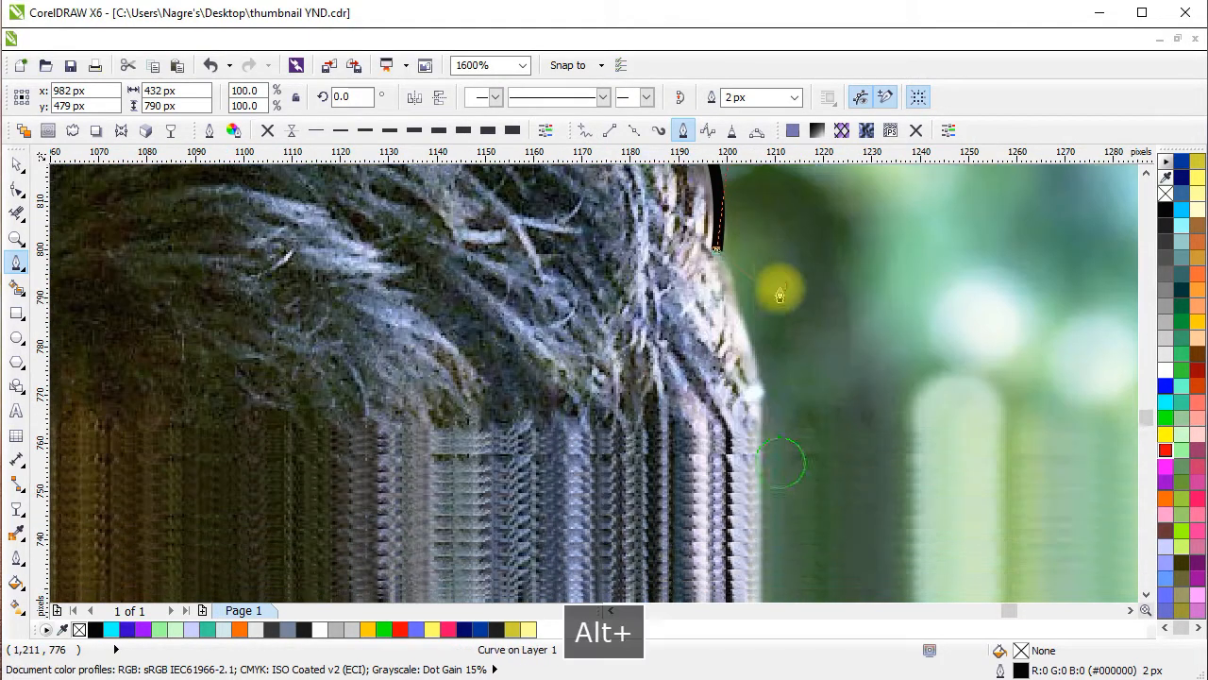
Continue the path down the lower back of the head to the hair above the nape.
left_click(759, 380)
left_click_drag(762, 487, 836, 301)
scroll(774, 256, "down", 1)
scroll(795, 390, "up", 1)
left_click(783, 424)
left_click_drag(817, 369, 800, 406)
left_click(730, 467)
left_click_drag(732, 480, 803, 365)
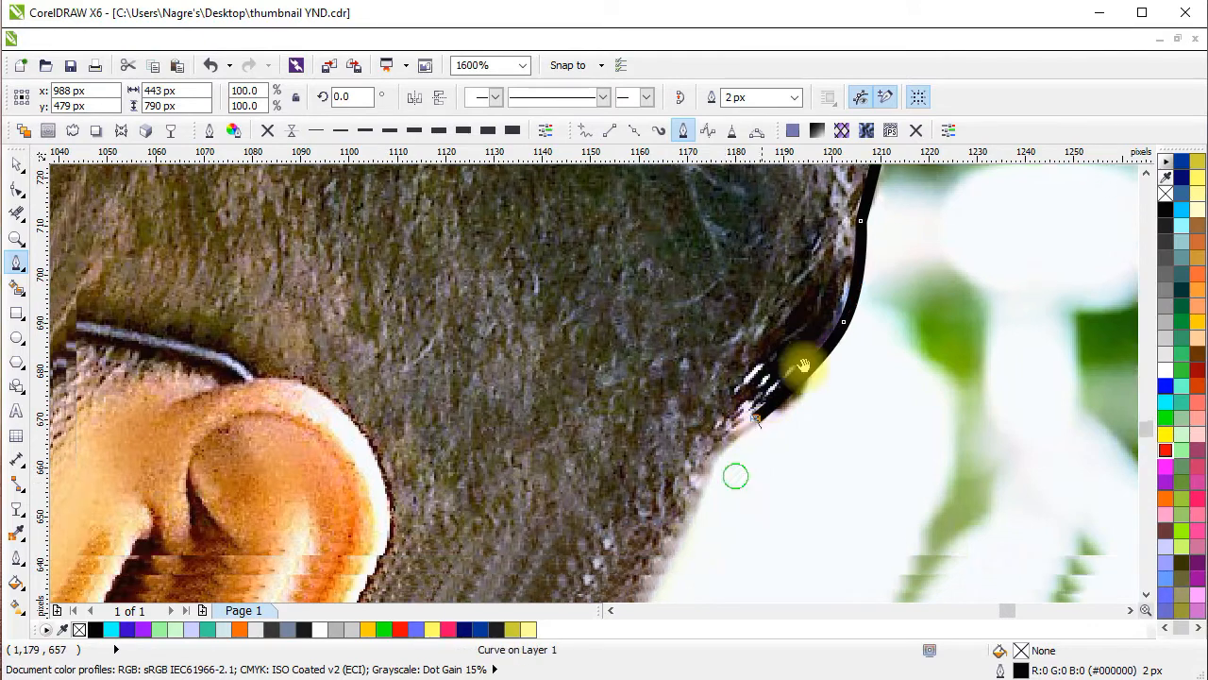
Trace the path straight down the nape to the shirt collar and curve it around the collar's tip.
left_click(747, 415)
left_click_drag(755, 428, 843, 156)
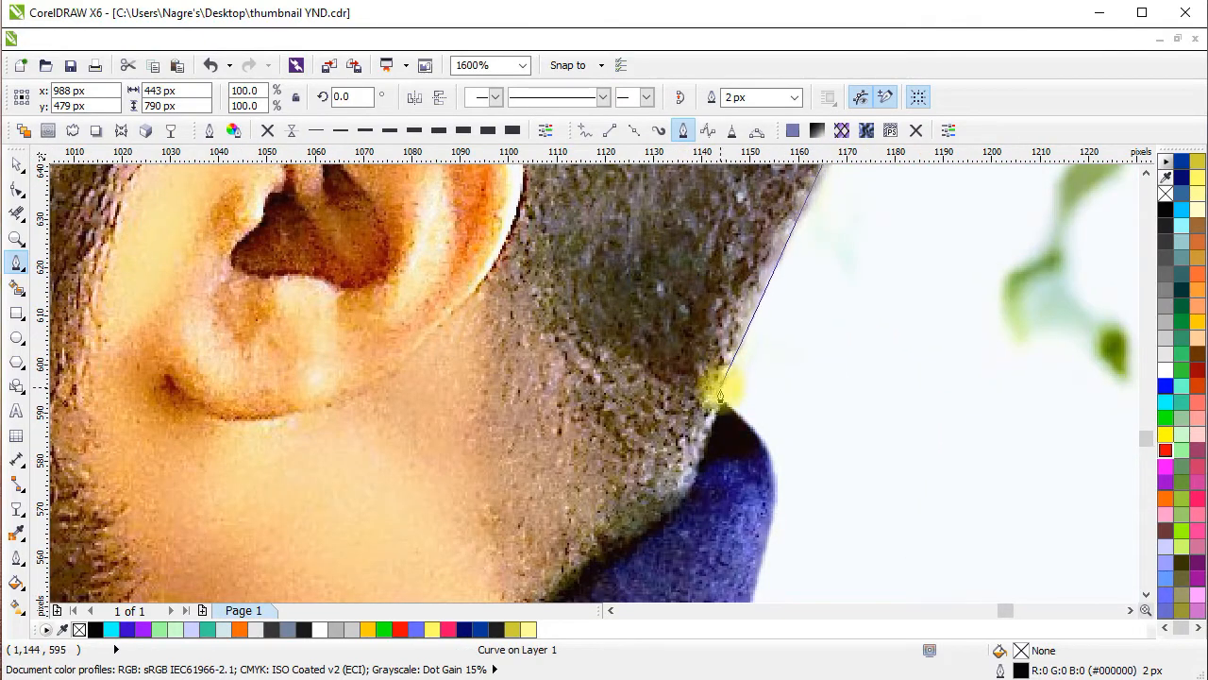
left_click(719, 396)
scroll(728, 386, "down", 1)
scroll(728, 386, "up", 1)
left_click_drag(780, 457, 782, 498)
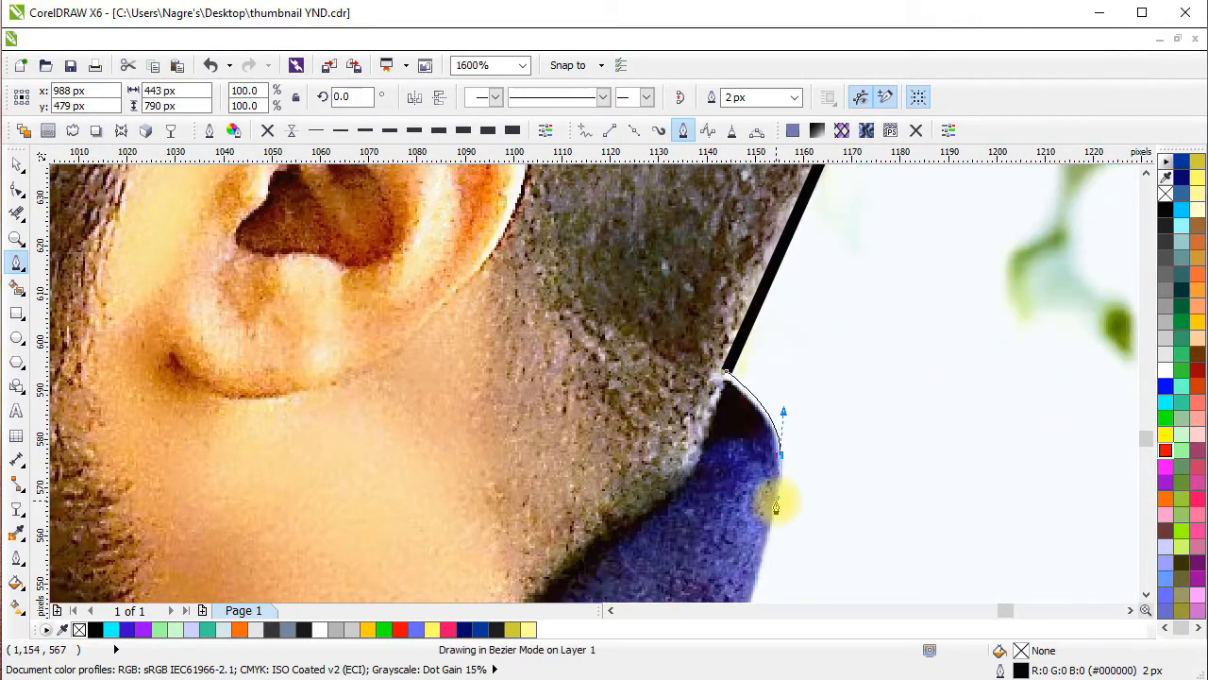
Continue the path down the collar's rear edge to where it meets the shoulder.
scroll(783, 498, "down", 1)
left_click(685, 385)
left_click_drag(701, 410, 669, 307)
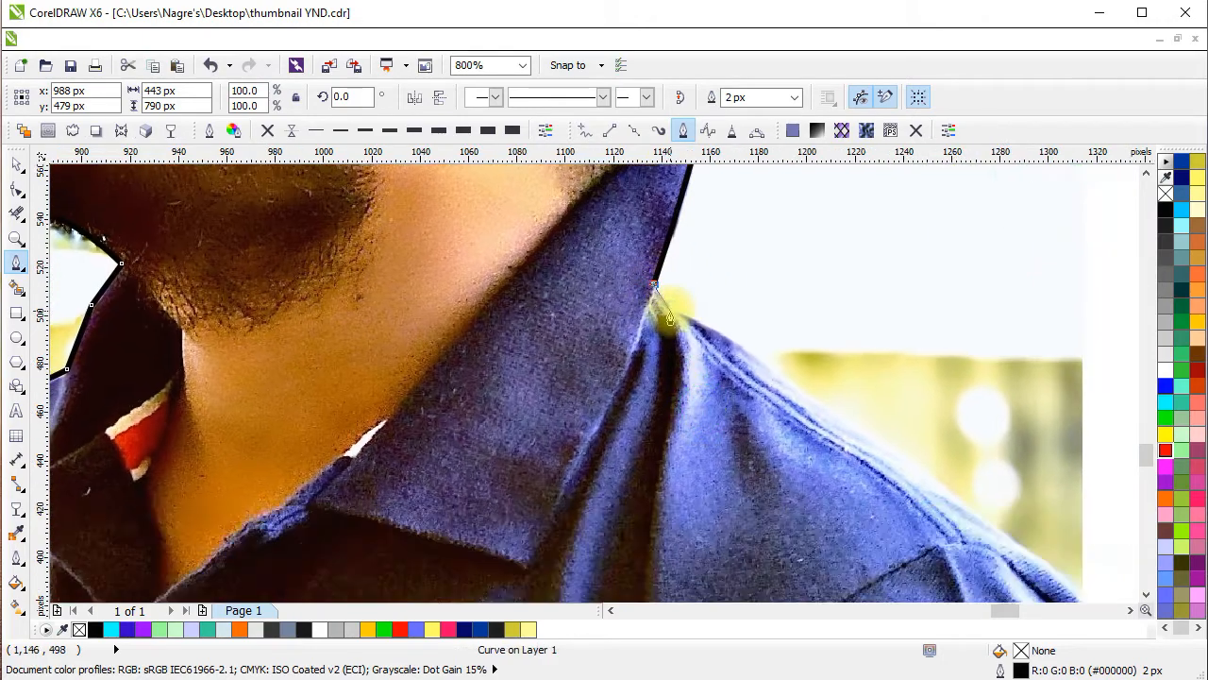
scroll(670, 308, "up", 1)
left_click(680, 295)
Trace the path along the sloping shoulder to the photo's right edge.
scroll(612, 222, "down", 1)
left_click_drag(948, 415, 715, 413)
left_click(664, 373, "alt")
left_click_drag(669, 376, 532, 275)
left_click(720, 406)
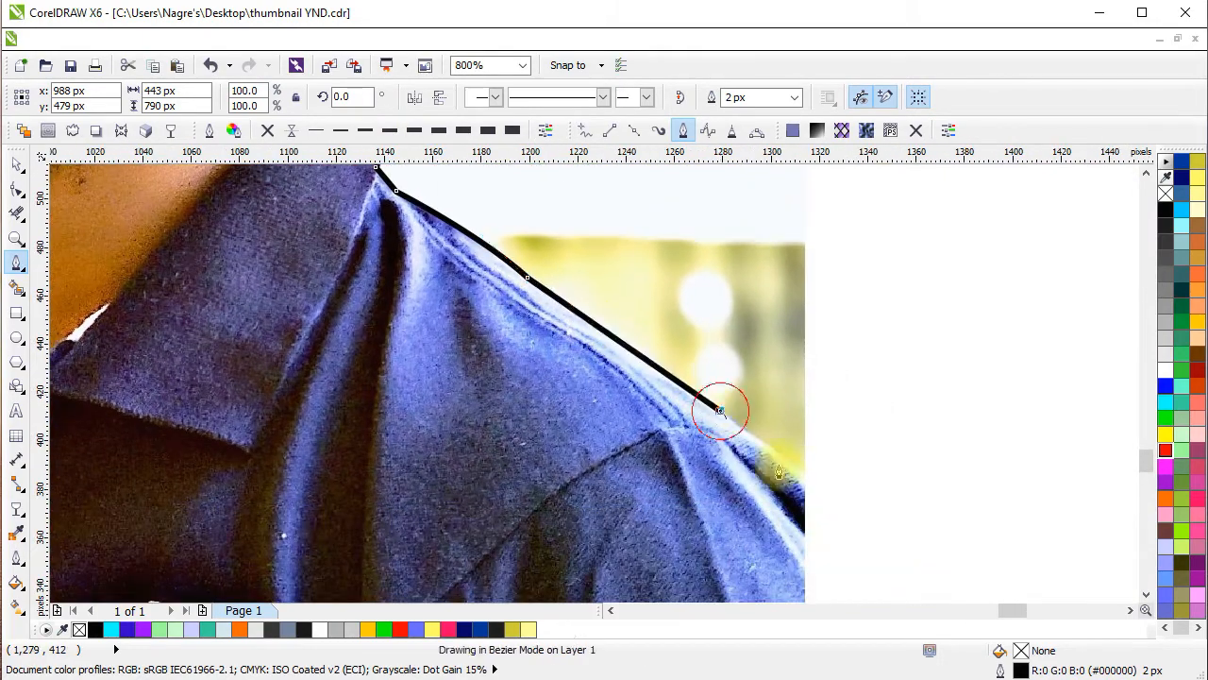
left_click_drag(723, 408, 644, 305)
left_click(725, 368)
Run the path down the photo's right edge and along its bottom edge, closing it at the starting node.
scroll(725, 370, "down", 3)
scroll(725, 451, "up", 3)
left_click(723, 480)
scroll(721, 480, "down", 1)
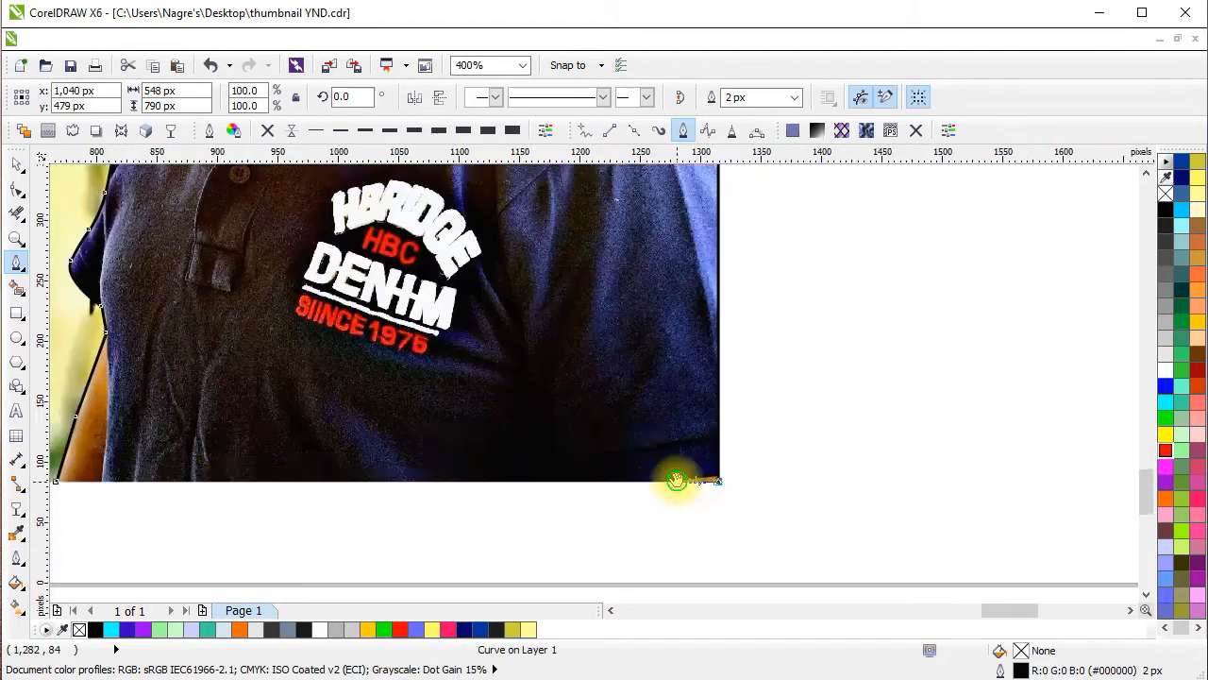
scroll(670, 479, "down", 1)
scroll(434, 454, "up", 1)
left_click(296, 508)
scroll(459, 462, "down", 1)
left_click_drag(482, 474, 582, 607)
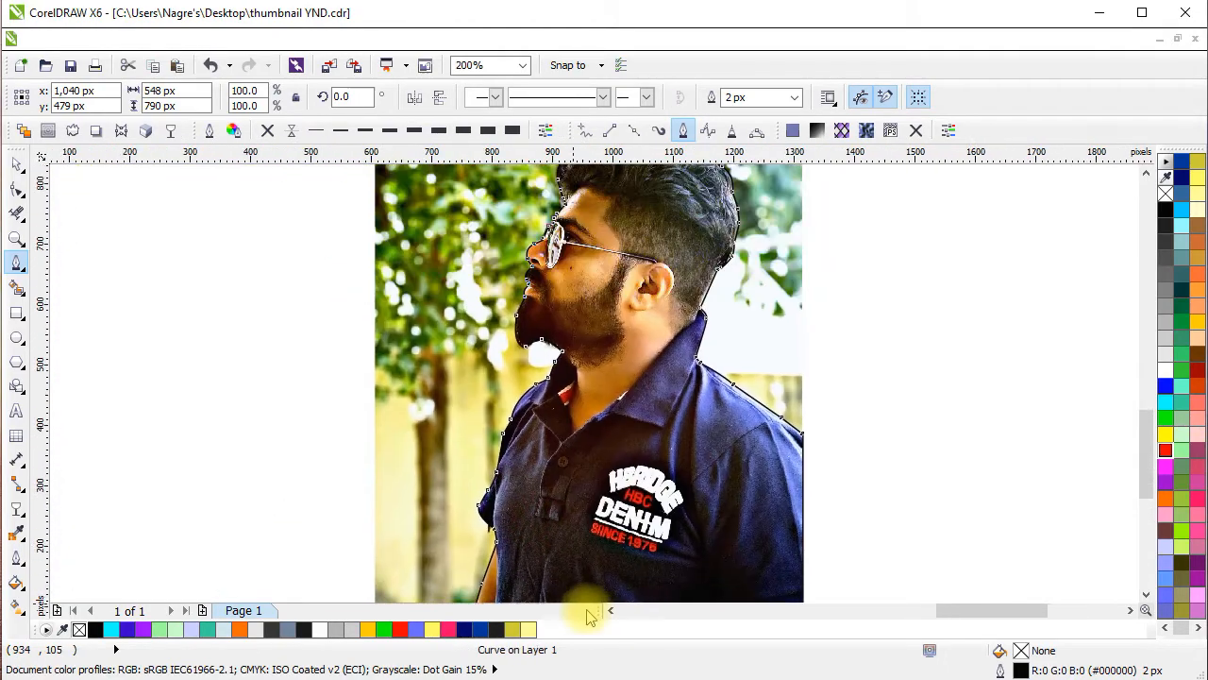
Select the closed path and the photo, and intersect them to create a cut-out of the man.
left_click(13, 166)
scroll(579, 549, "down", 1)
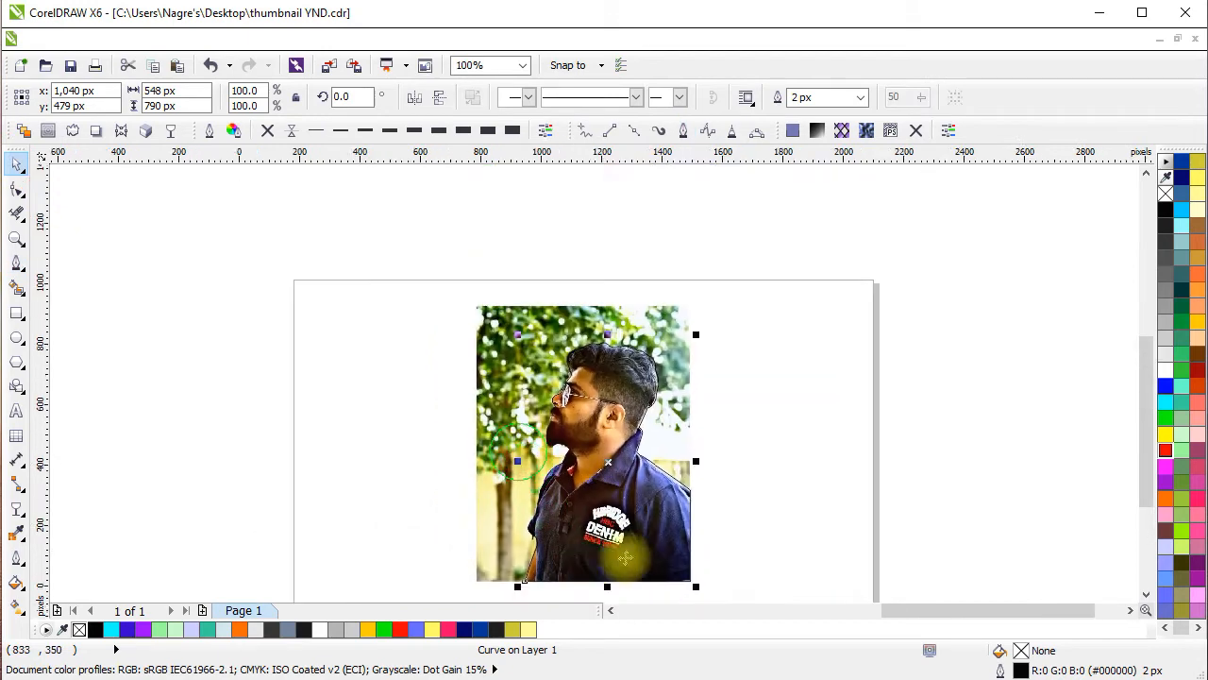
left_click(828, 498)
left_click(634, 448)
left_click(678, 378, "shift")
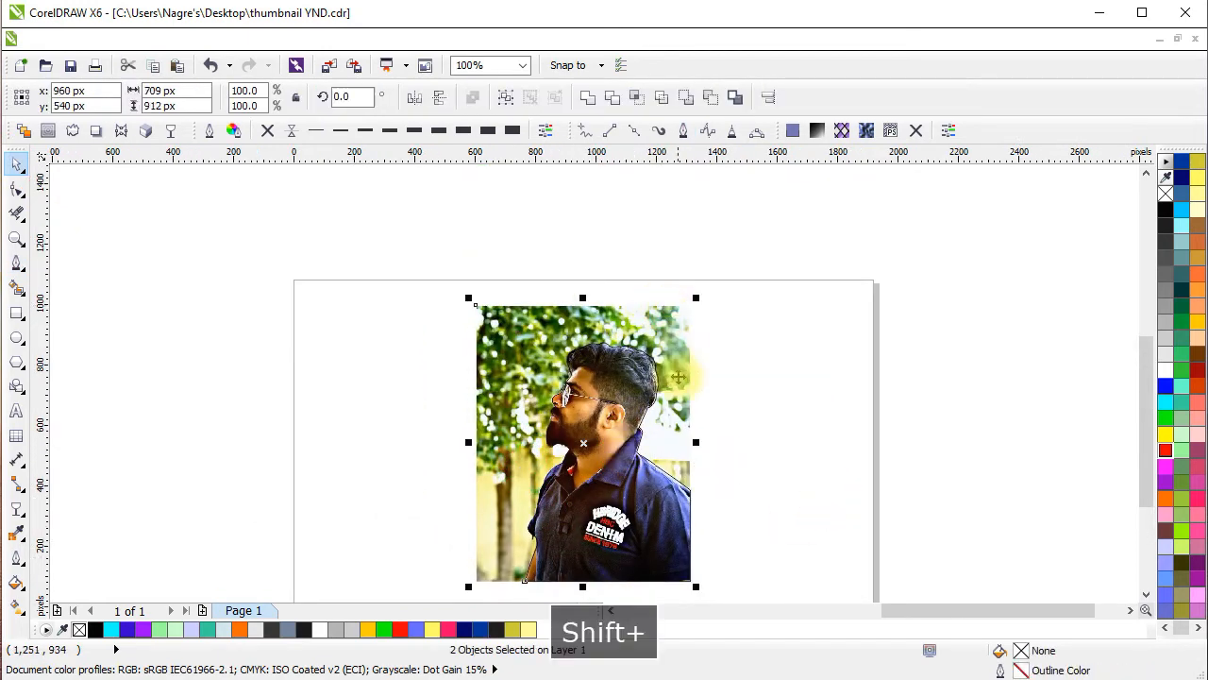
left_click(637, 99)
Separate the cut-out from the photo and move the traced outline outside the page.
left_click_drag(603, 400, 304, 384)
left_click_drag(471, 413, 760, 449)
left_click(739, 530)
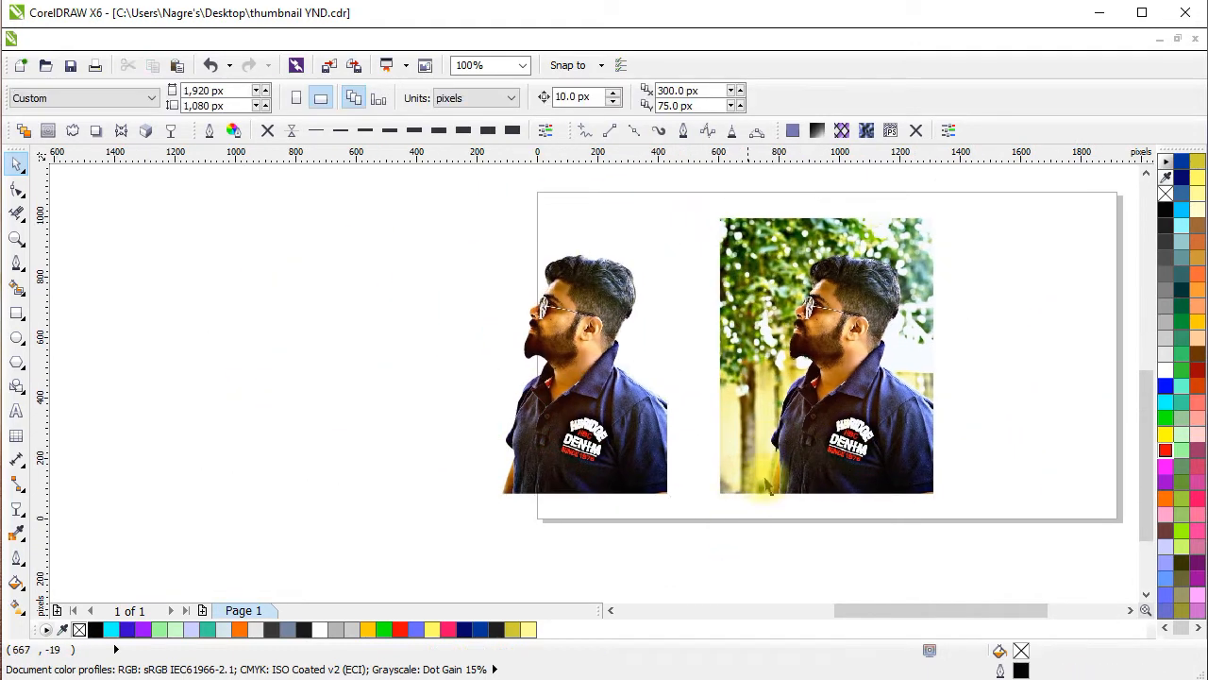
left_click_drag(873, 452, 734, 464)
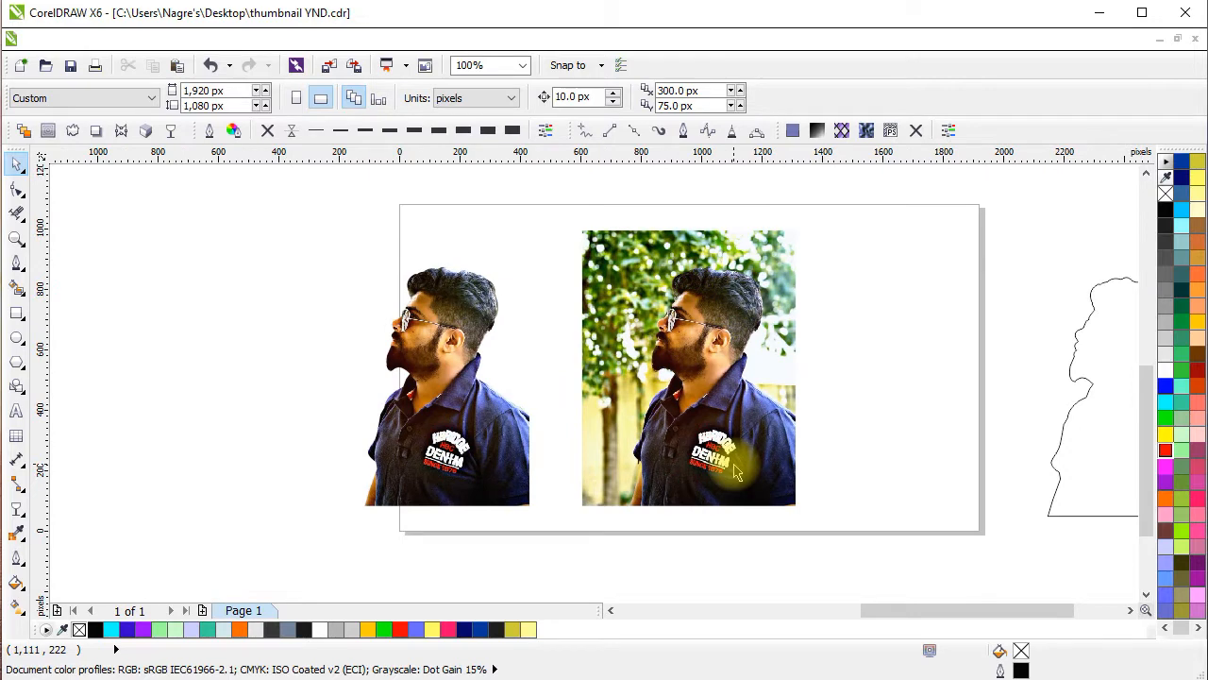
Move the original photo off the page to the left and the cut-out to the page's right half.
left_click_drag(723, 389, 245, 389)
left_click_drag(385, 420, 818, 440)
left_click(617, 424)
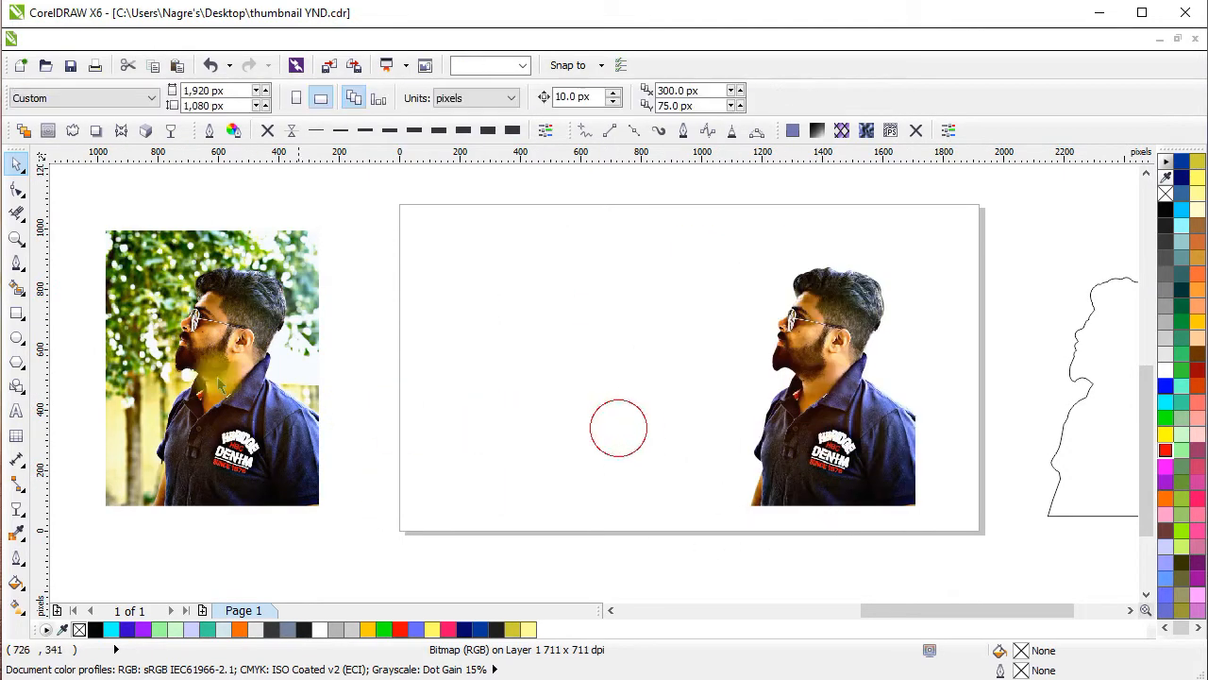
Draw a rectangle of 709 by 912 px matching the original photo and move it onto the page.
left_click(17, 311)
left_click_drag(104, 229, 319, 505)
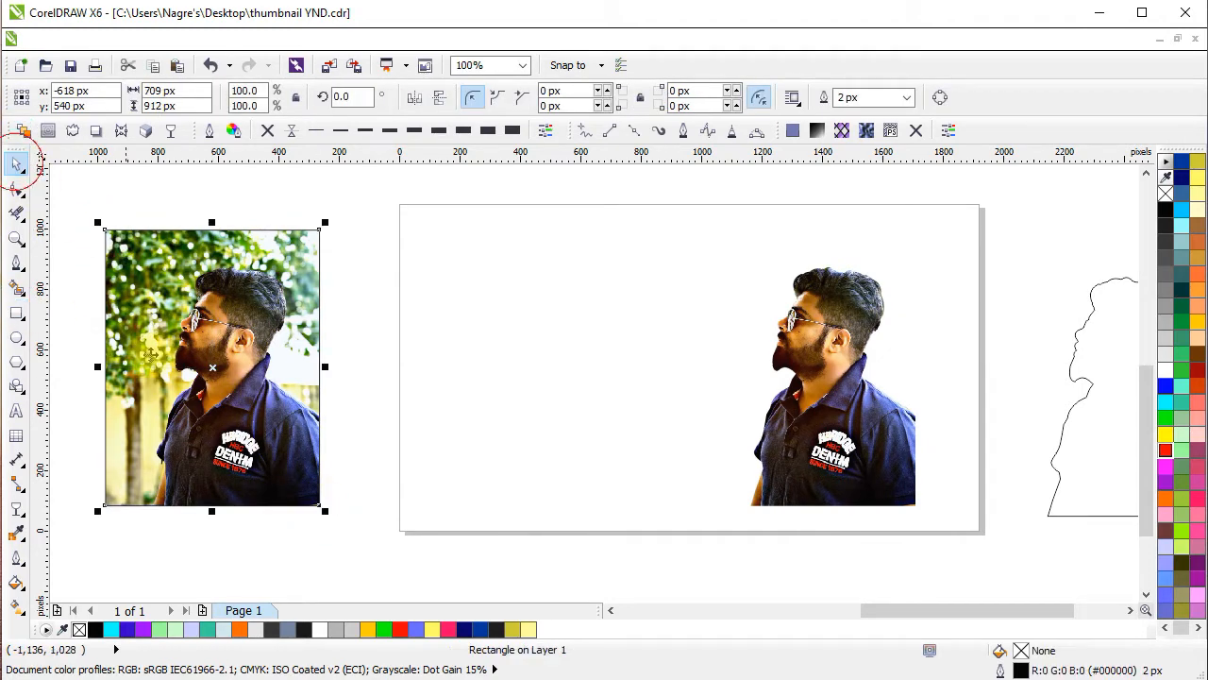
left_click_drag(212, 429, 631, 426)
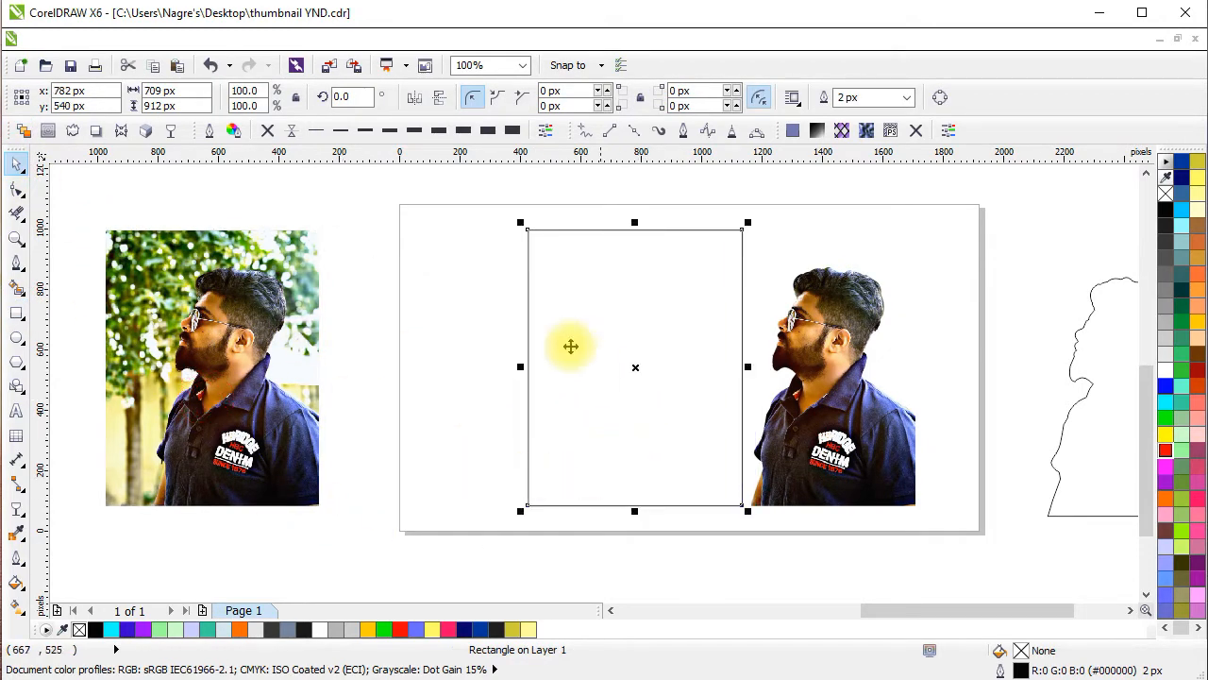
Align the cut-out's bottom-right corner with the rectangle's bottom-right corner.
left_click(13, 164)
left_click(914, 514)
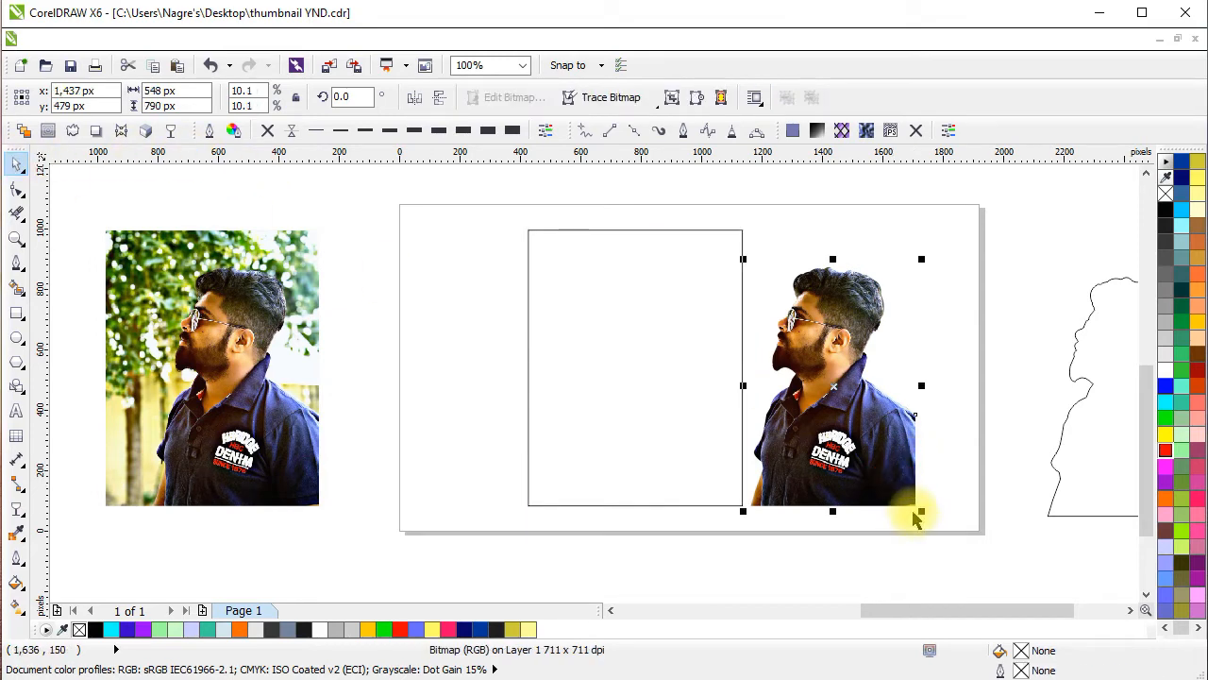
left_click_drag(915, 505, 742, 505)
Fill the rectangle with light blue (#00CCFF) and send it behind the cut-out.
left_click(715, 242)
left_click(714, 230)
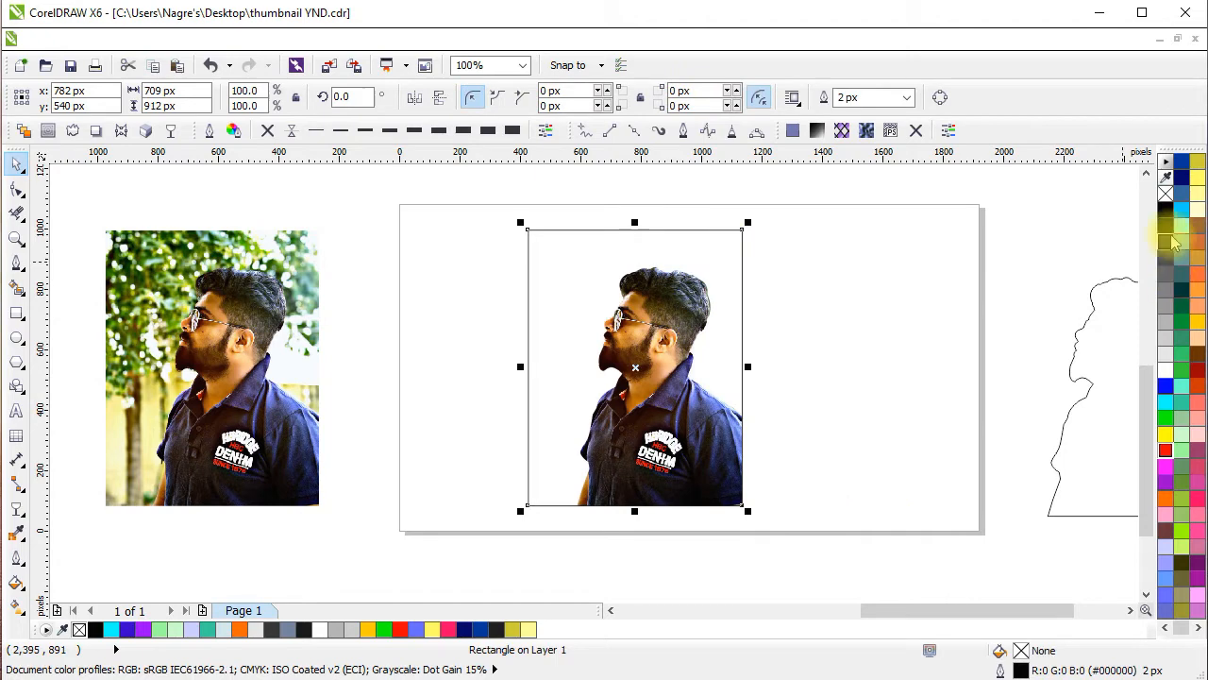
left_click(1180, 208)
left_click(865, 317)
left_click(686, 326)
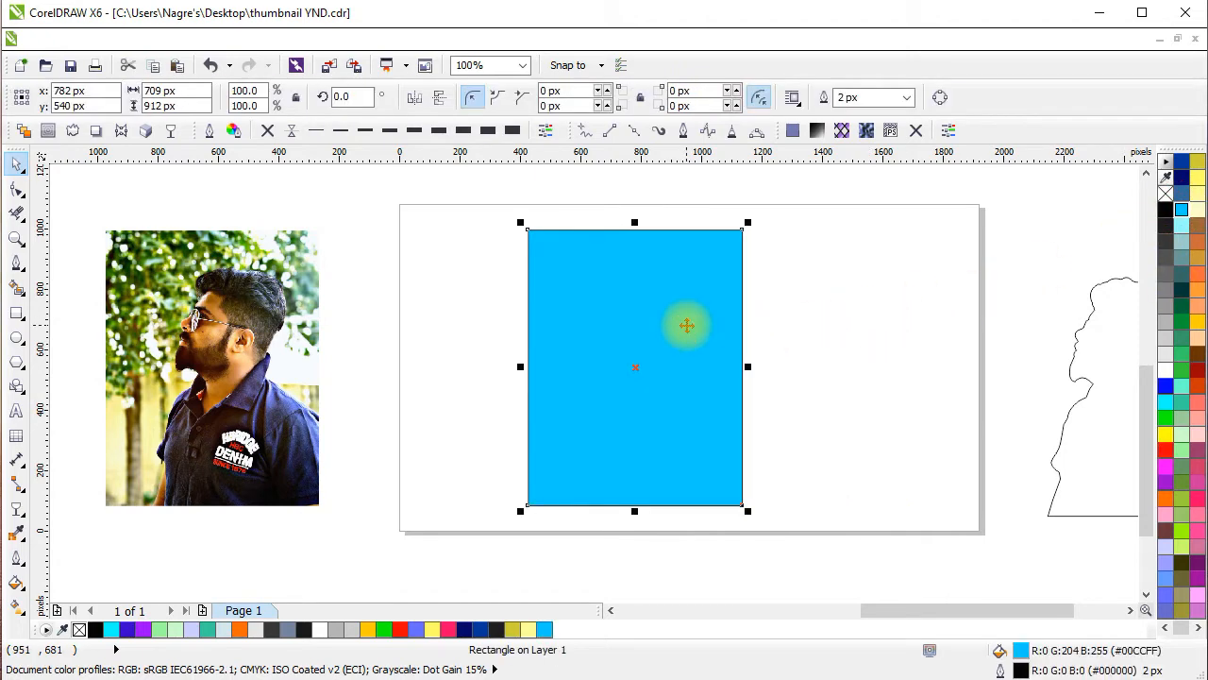
key("ctrl+End")
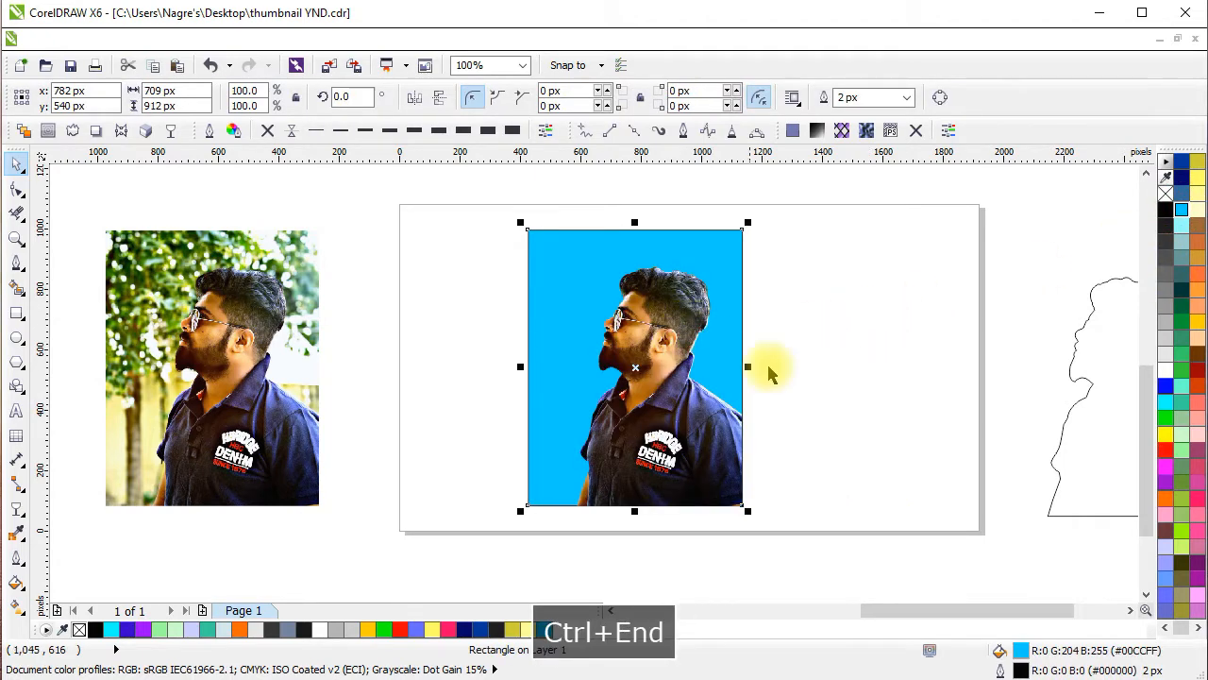
Remove the background rectangle's outline and change its fill to green (#00FF00).
left_click(837, 382)
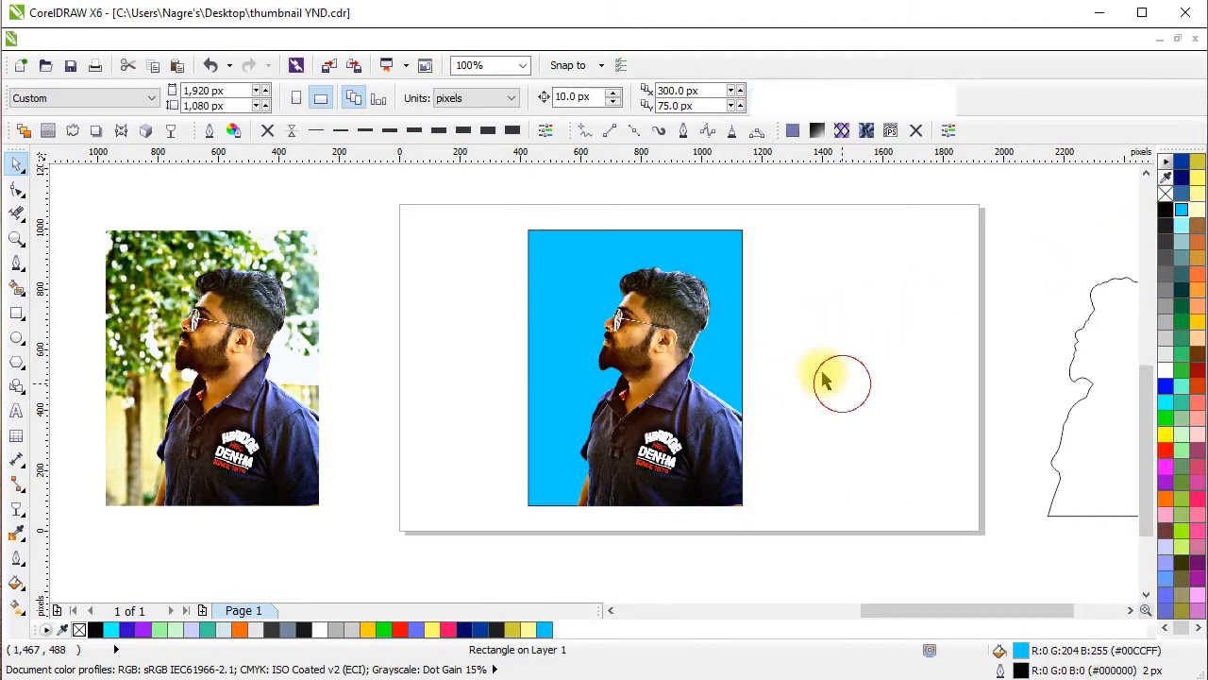
left_click(735, 255)
scroll(695, 359, "up", 3)
scroll(696, 359, "down", 2)
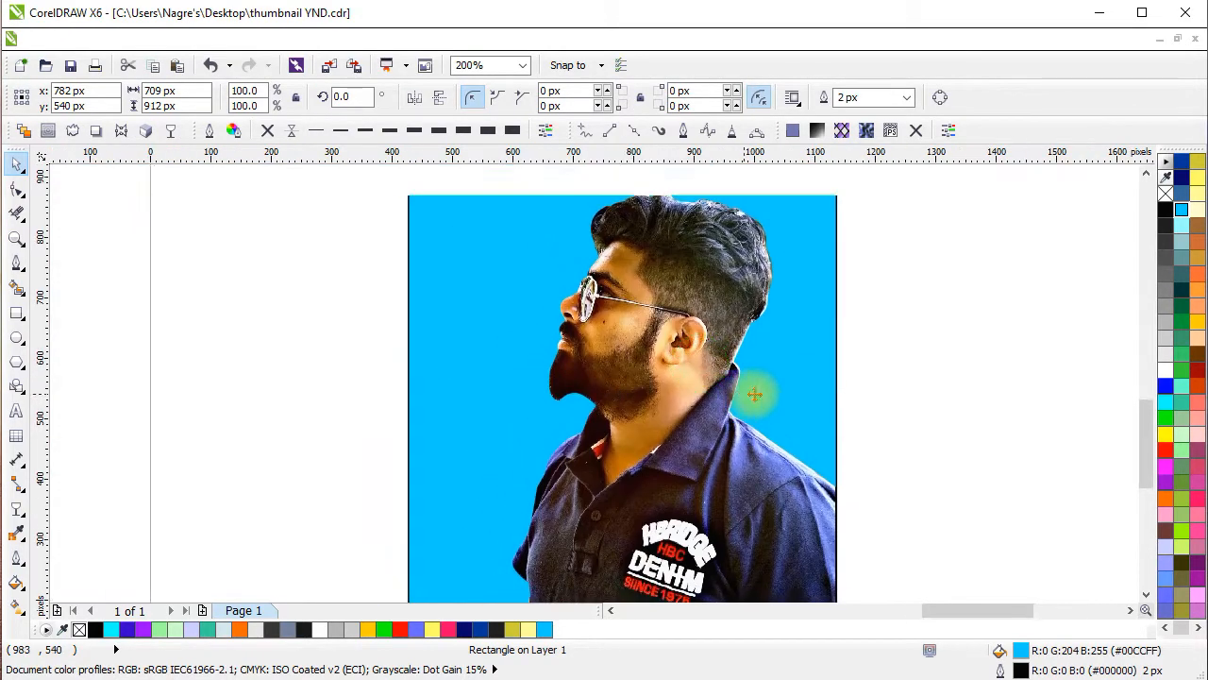
key("Escape")
scroll(786, 373, "down", 1)
left_click(663, 273)
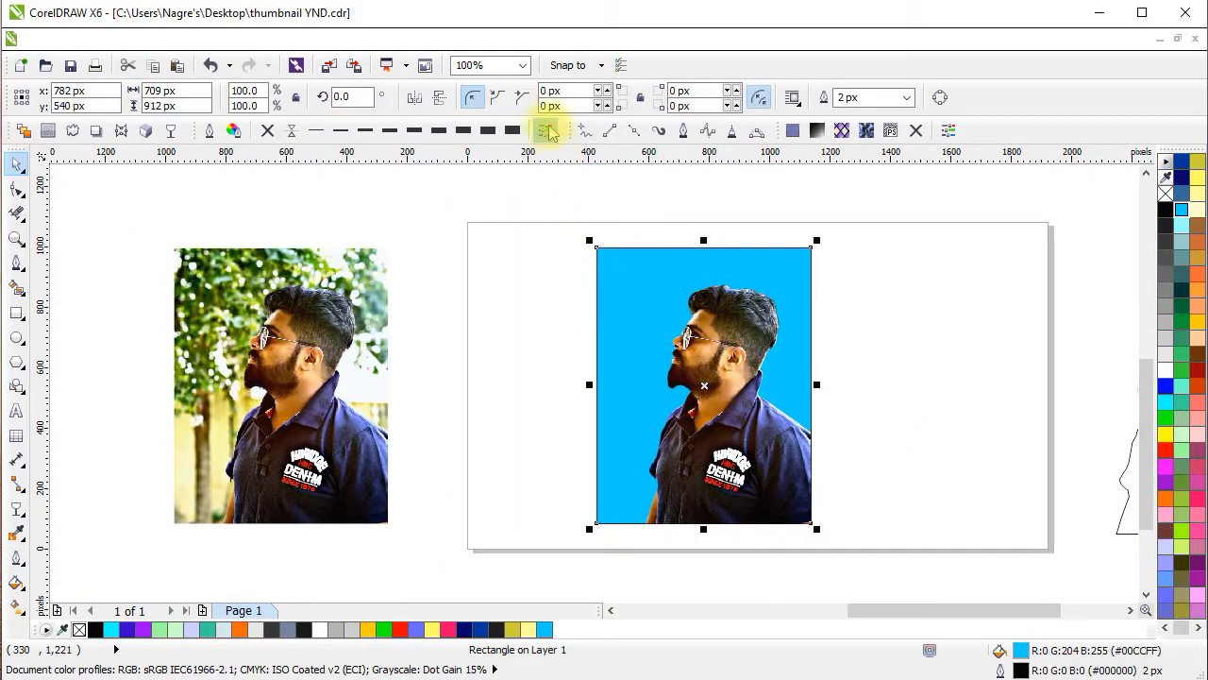
left_click(272, 134)
left_click(898, 357)
left_click(734, 256)
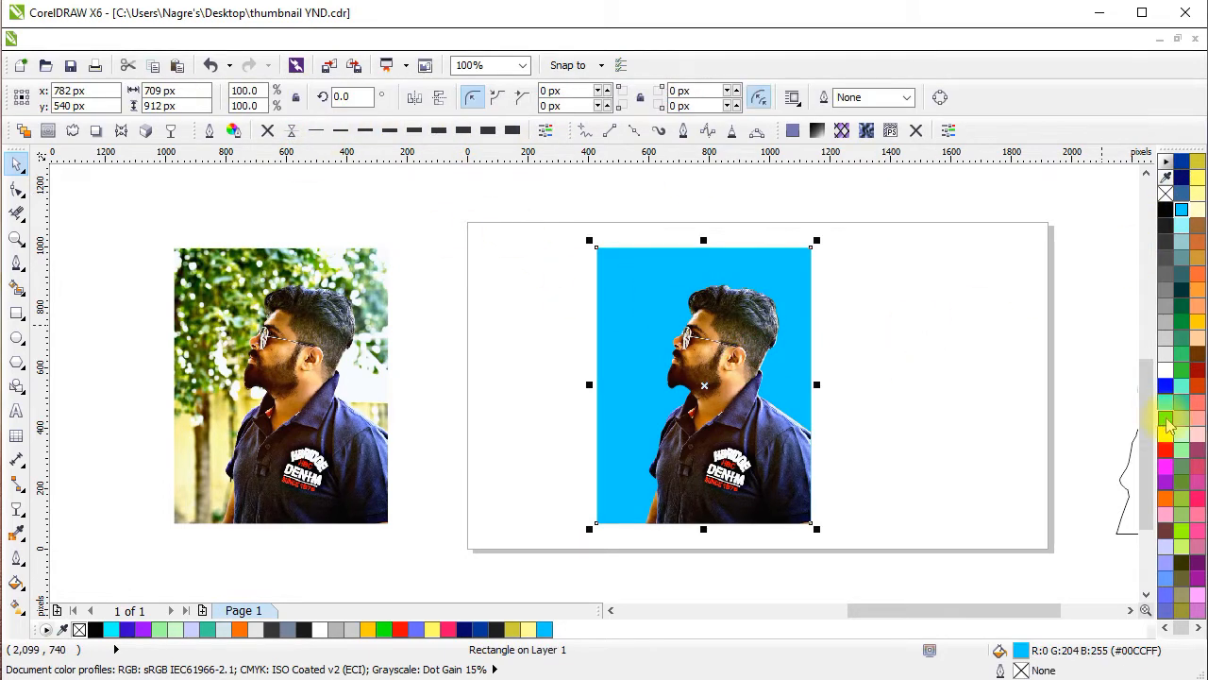
left_click(893, 364)
Place the original photo beside the green-background version and move both together to the middle of the page.
scroll(887, 377, "down", 1)
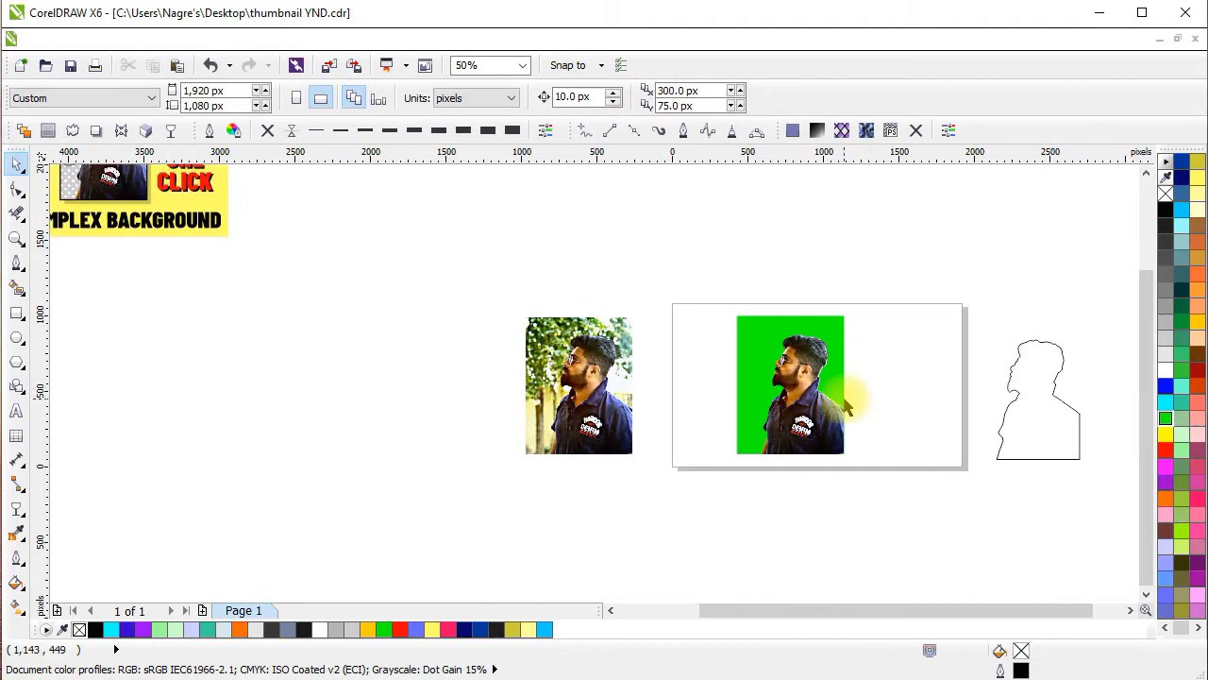
scroll(840, 382, "up", 1)
left_click_drag(373, 281, 572, 280)
left_click_drag(411, 535, 411, 535)
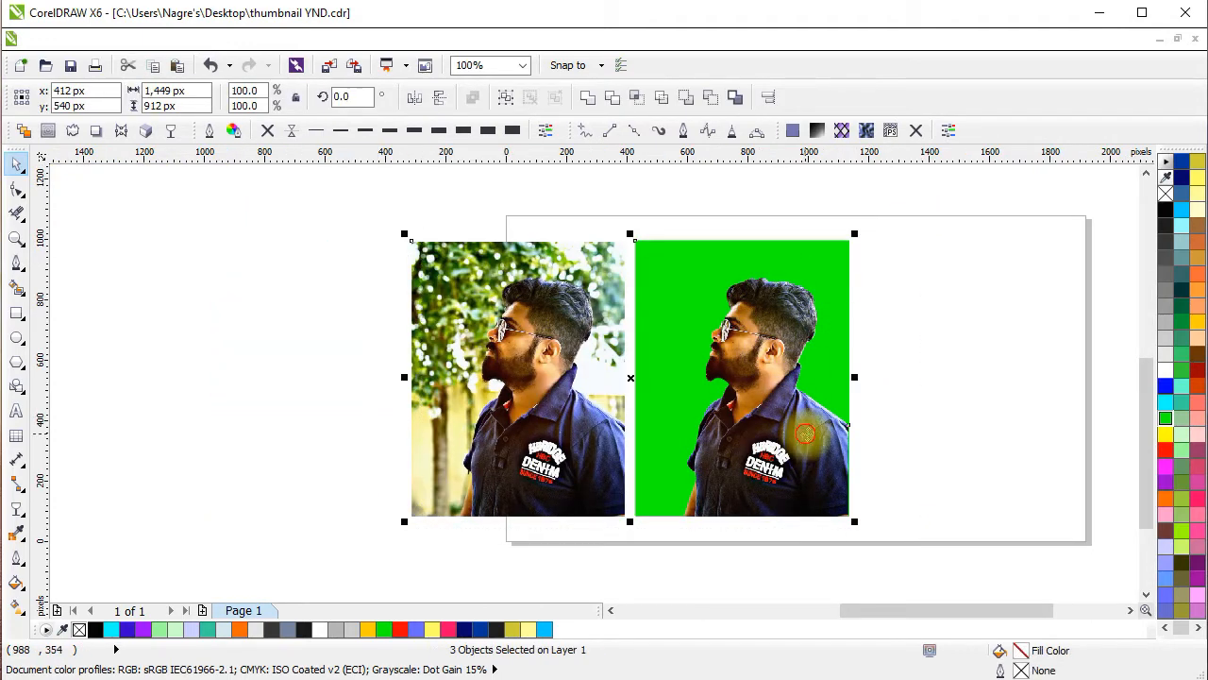
left_click_drag(798, 432, 962, 428)
left_click_drag(965, 436, 707, 406)
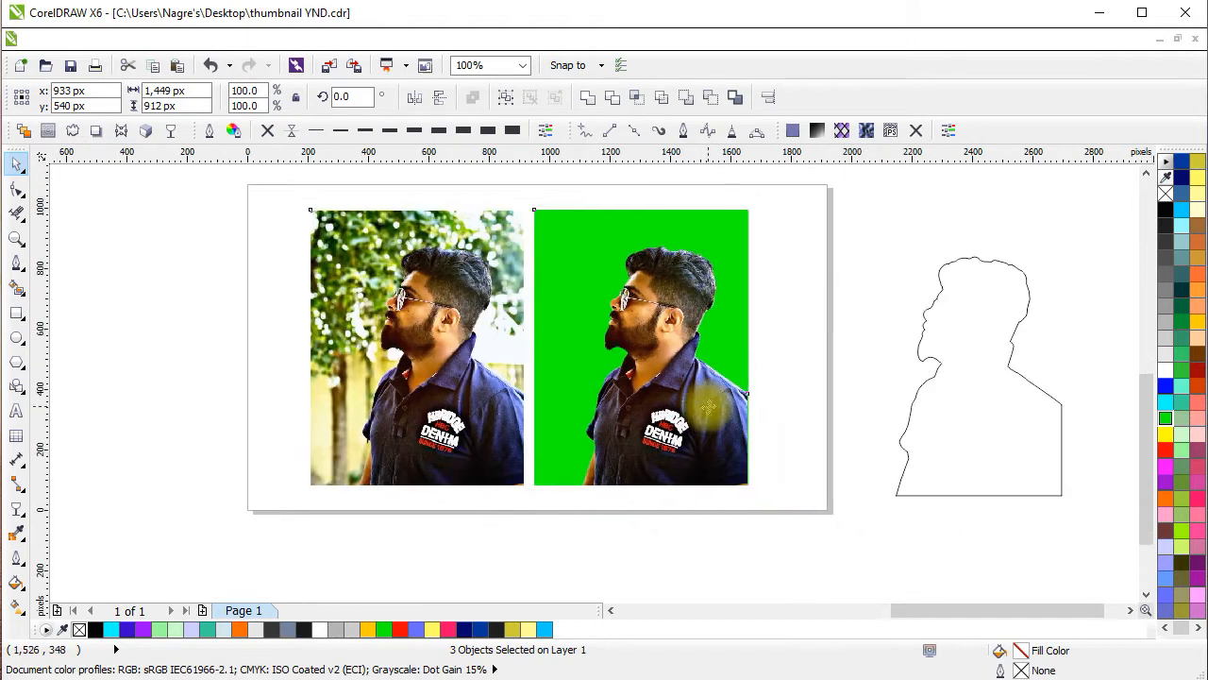
left_click(864, 351)
left_click(713, 236)
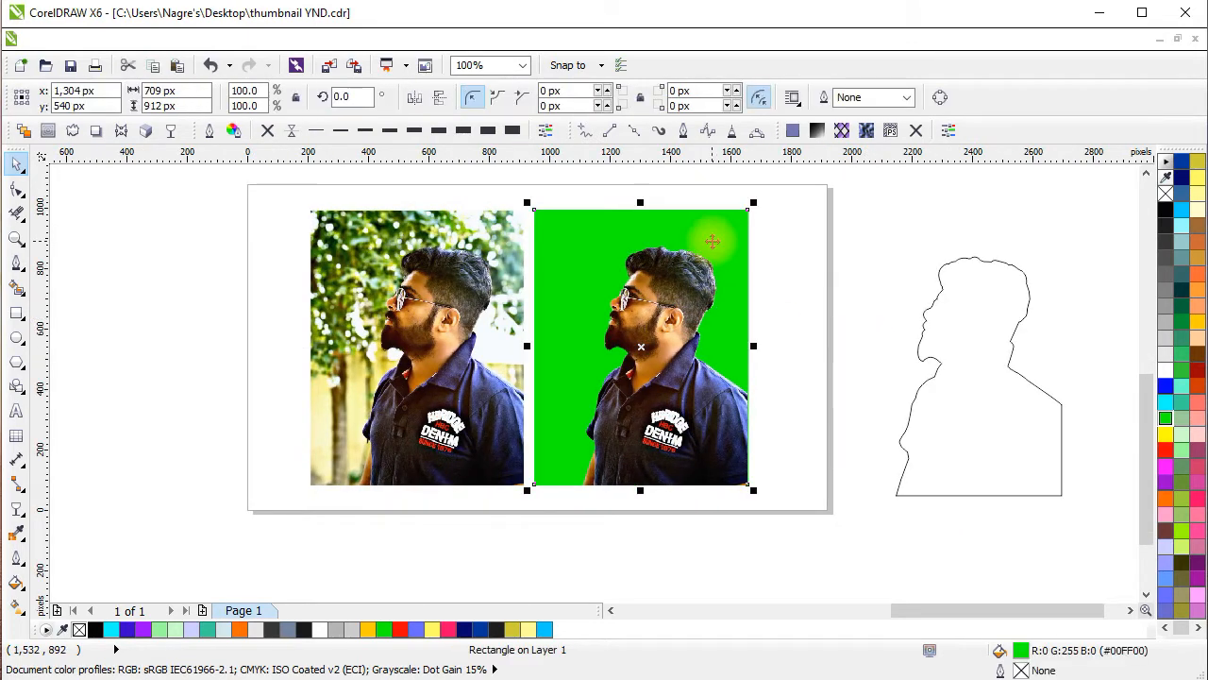
left_click_drag(735, 401, 715, 388)
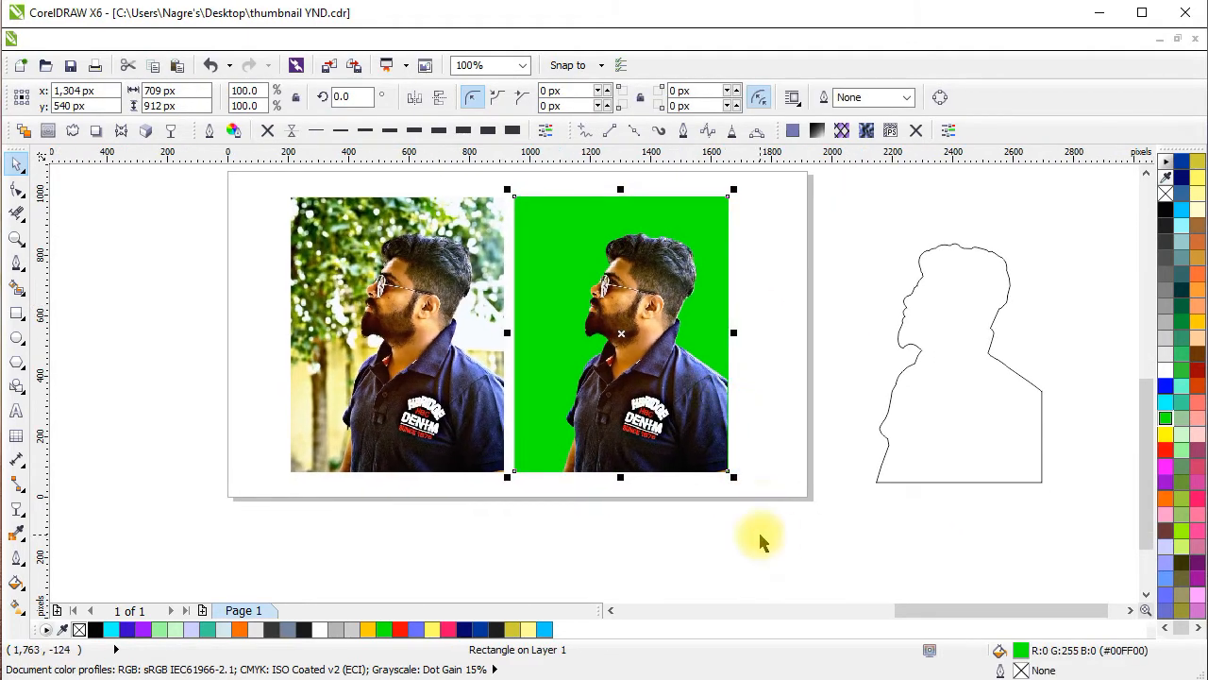
left_click_drag(770, 456, 808, 520)
left_click(842, 447)
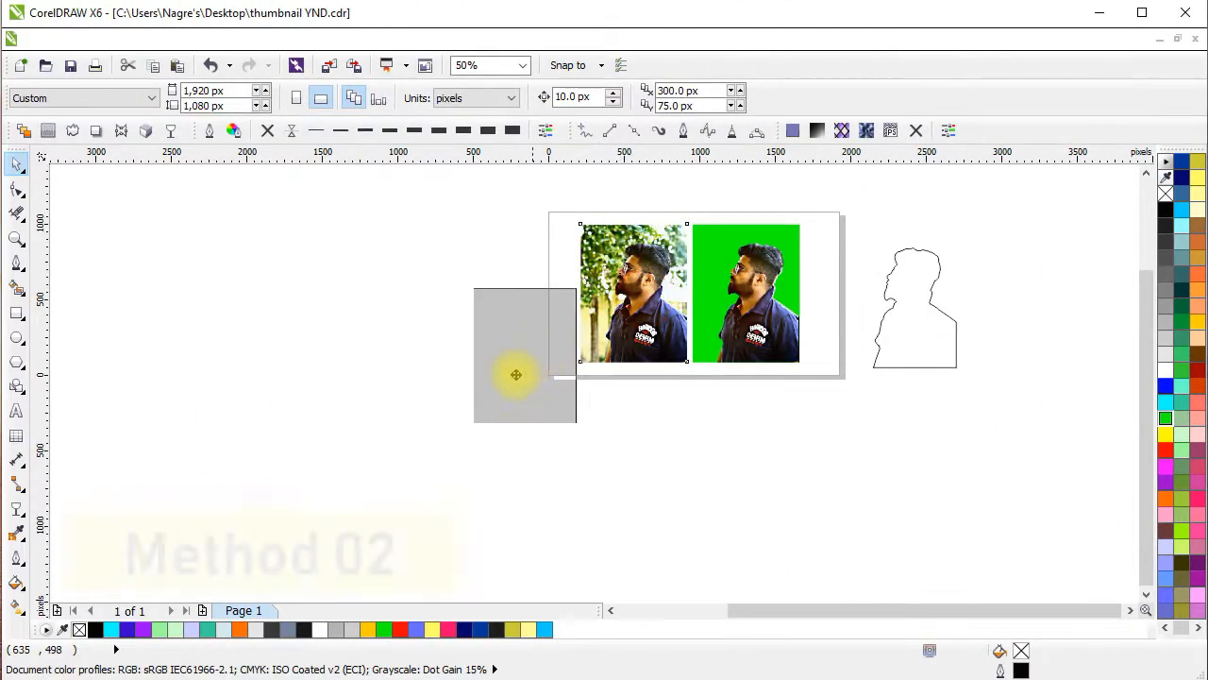
Trace the other copy of the photo, below and left of the page, using Outline Trace with the Low quality image type.
left_click_drag(513, 374, 336, 469)
left_click_drag(478, 465, 696, 428)
scroll(560, 430, "up", 1)
left_click_drag(559, 429, 560, 402)
left_click(560, 402)
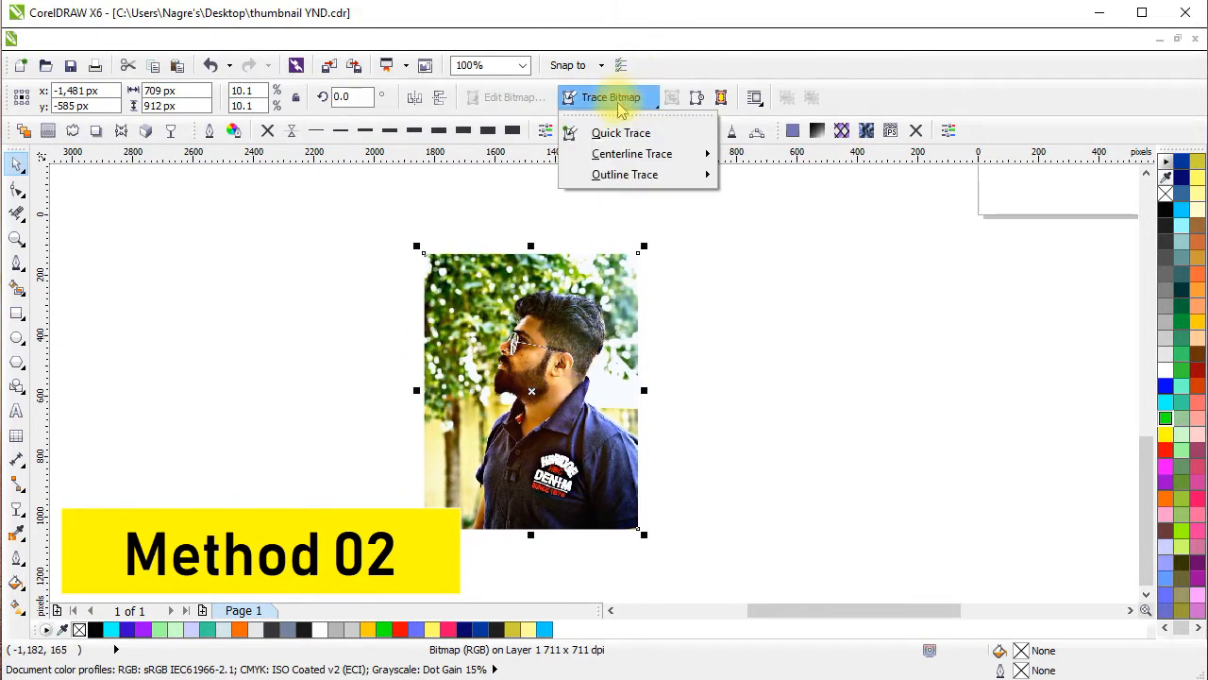
mouse_move(638, 188)
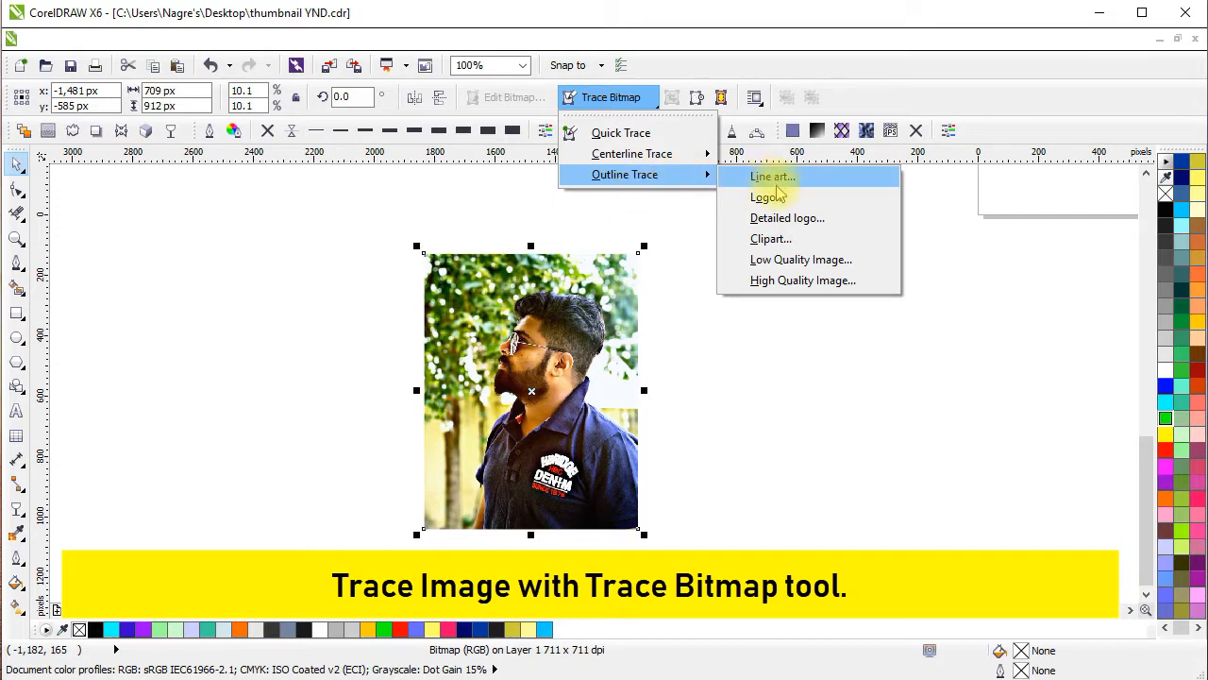
left_click(782, 265)
left_click(547, 412)
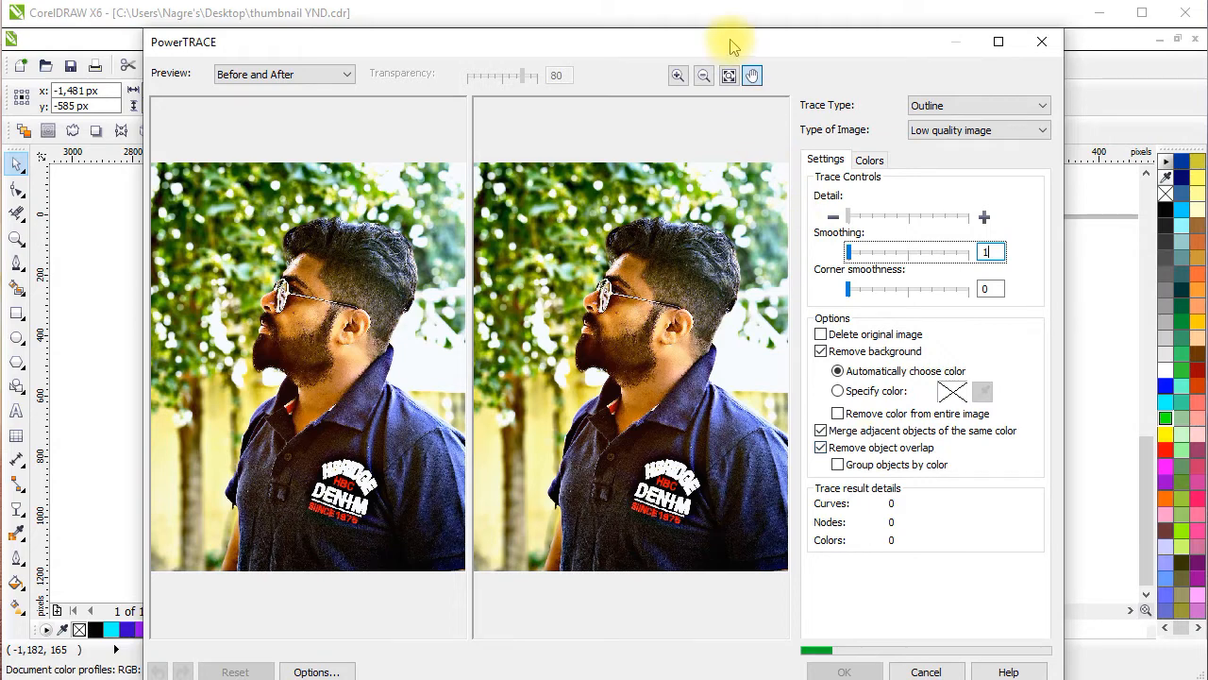
left_click_drag(733, 45, 734, 26)
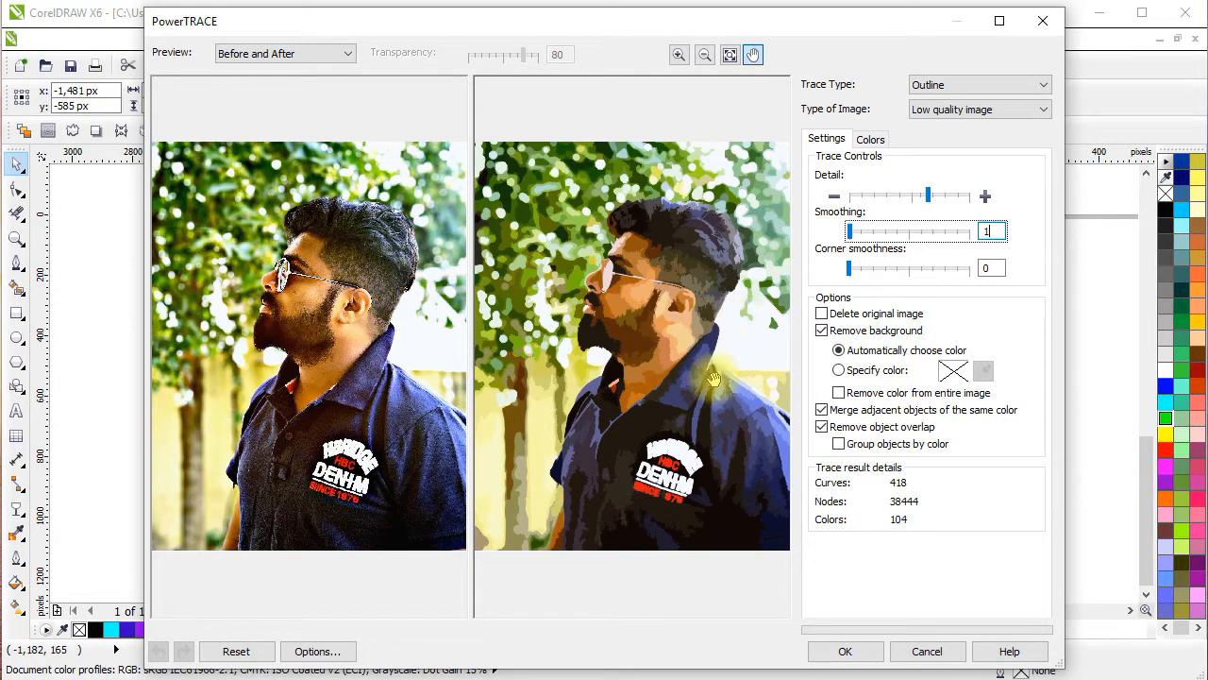
left_click(845, 653)
Move the traced vector group to the right of its source photo and ungroup it into individual objects.
left_click(711, 373)
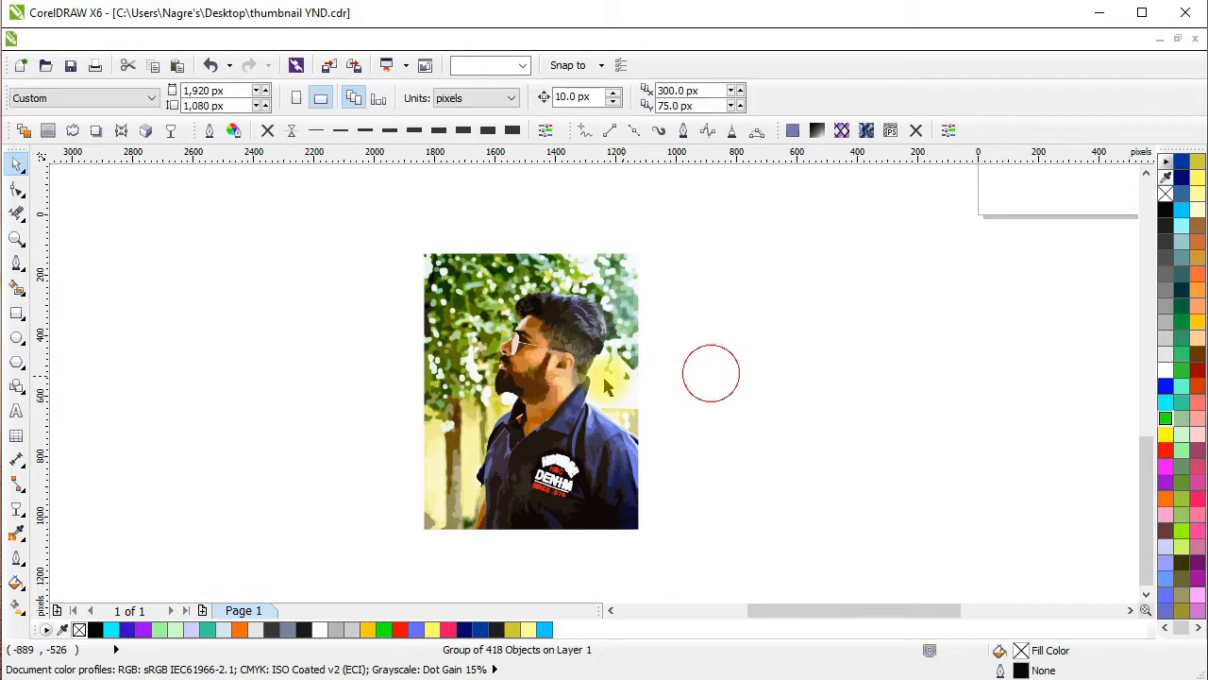
mouse_move(563, 366)
left_mouse_down()
mouse_move(798, 385)
mouse_move(818, 376)
left_mouse_up()
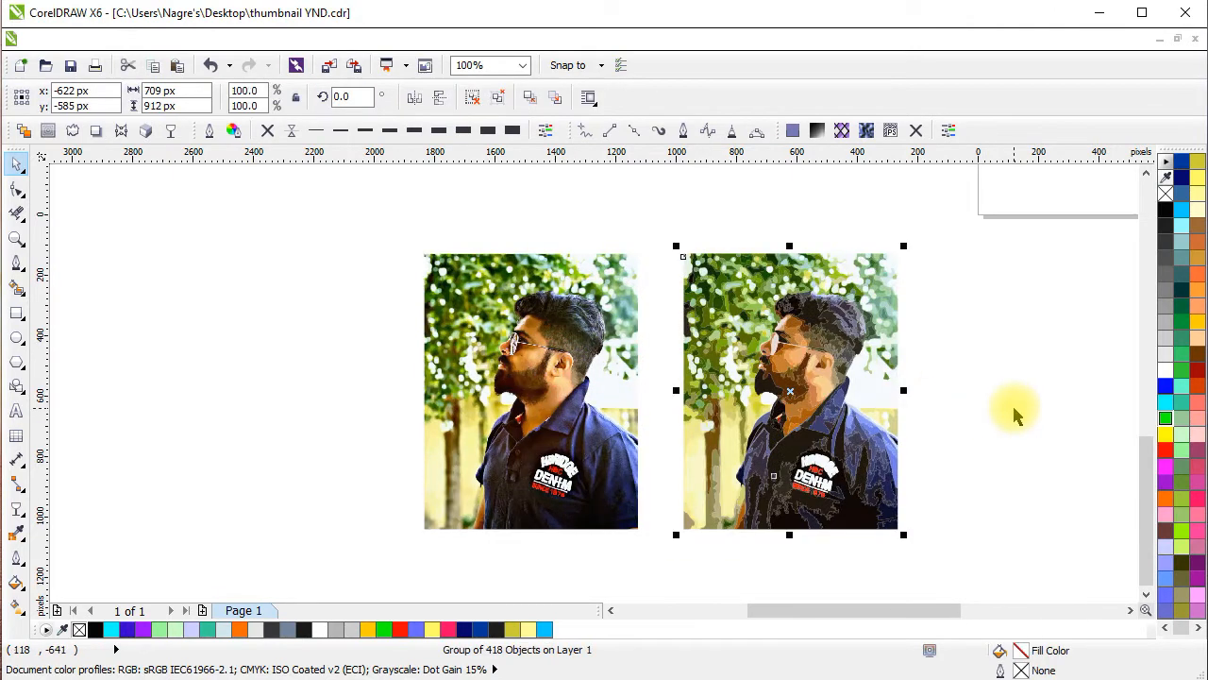
left_click(801, 288)
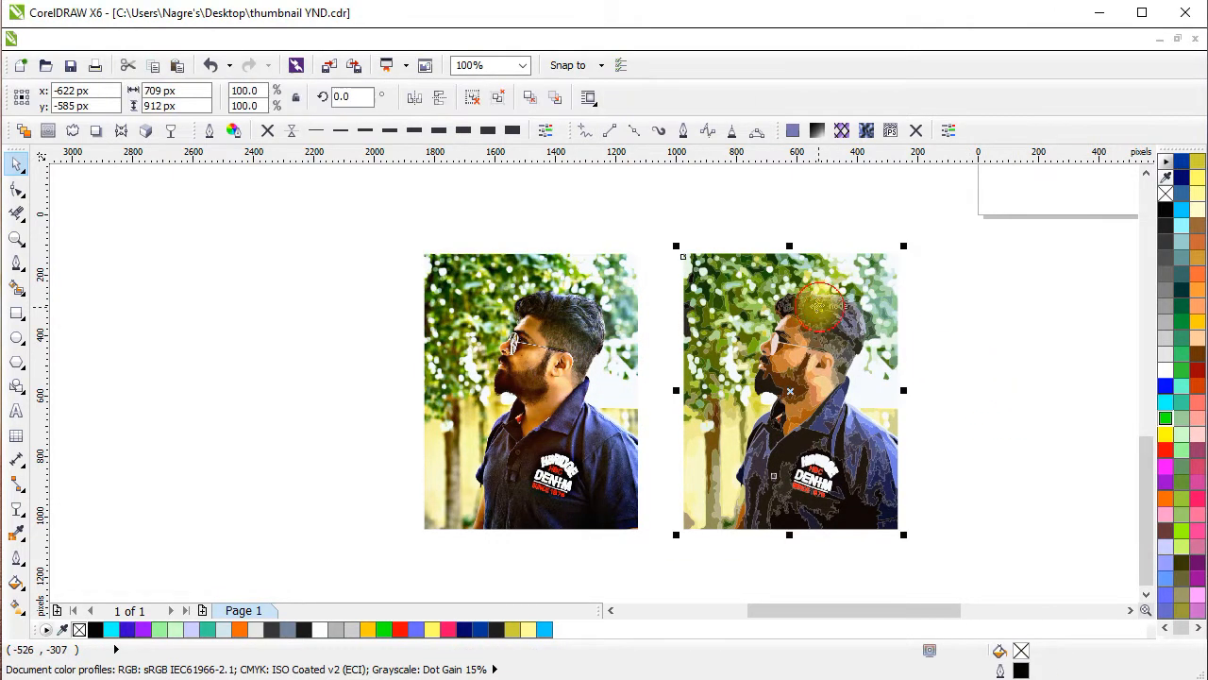
left_click(481, 98)
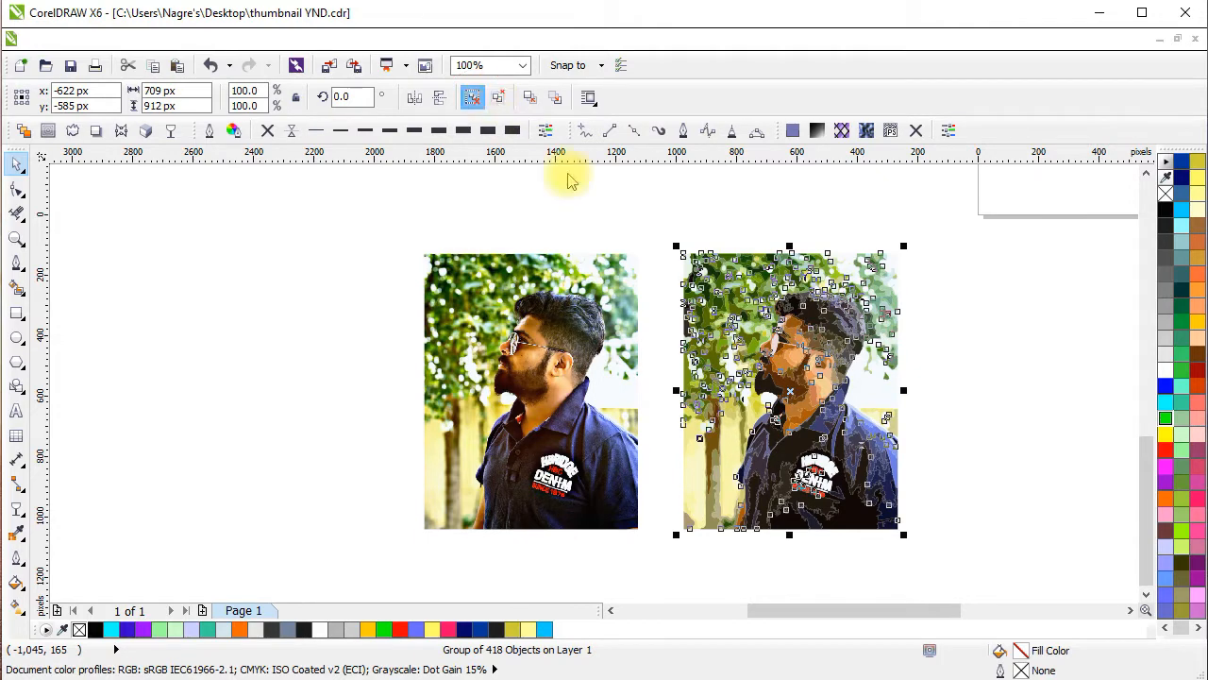
Deselect the traced objects and delete the yellow and olive background shapes between the tree trunk and the man's lower sleeve.
left_click(981, 345)
scroll(726, 522, "up", 5)
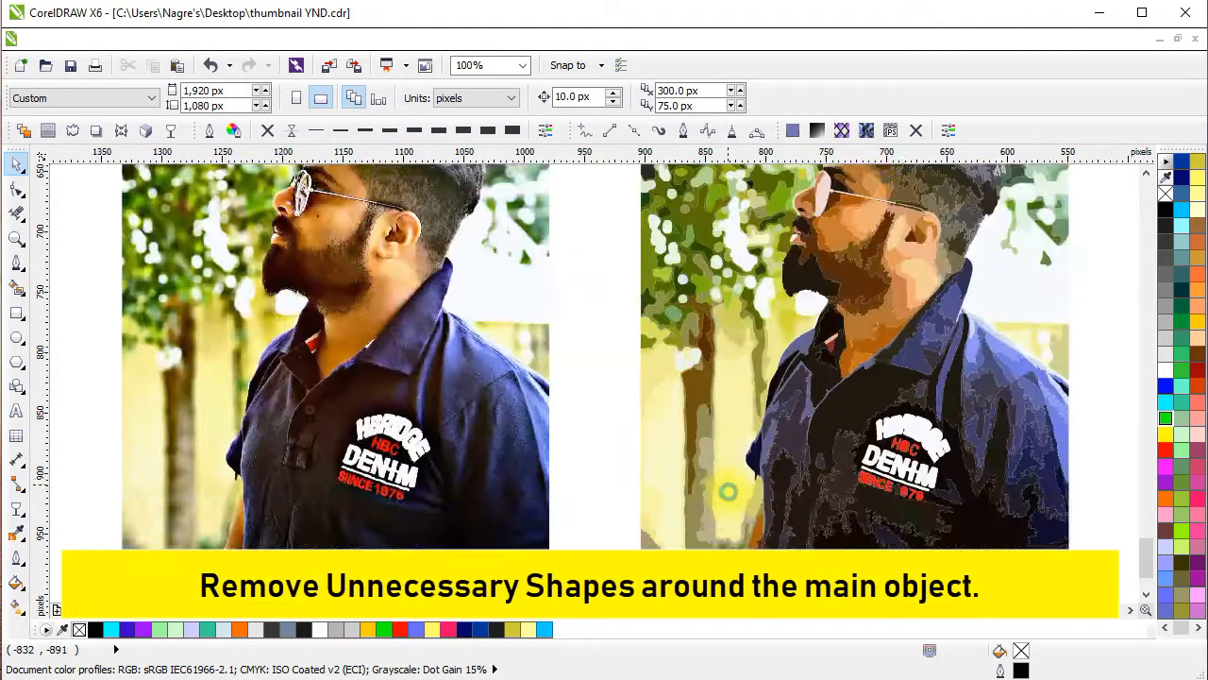
left_click_drag(698, 439, 693, 442)
key("Delete")
left_click_drag(783, 512, 716, 521)
key("Delete")
key("Delete")
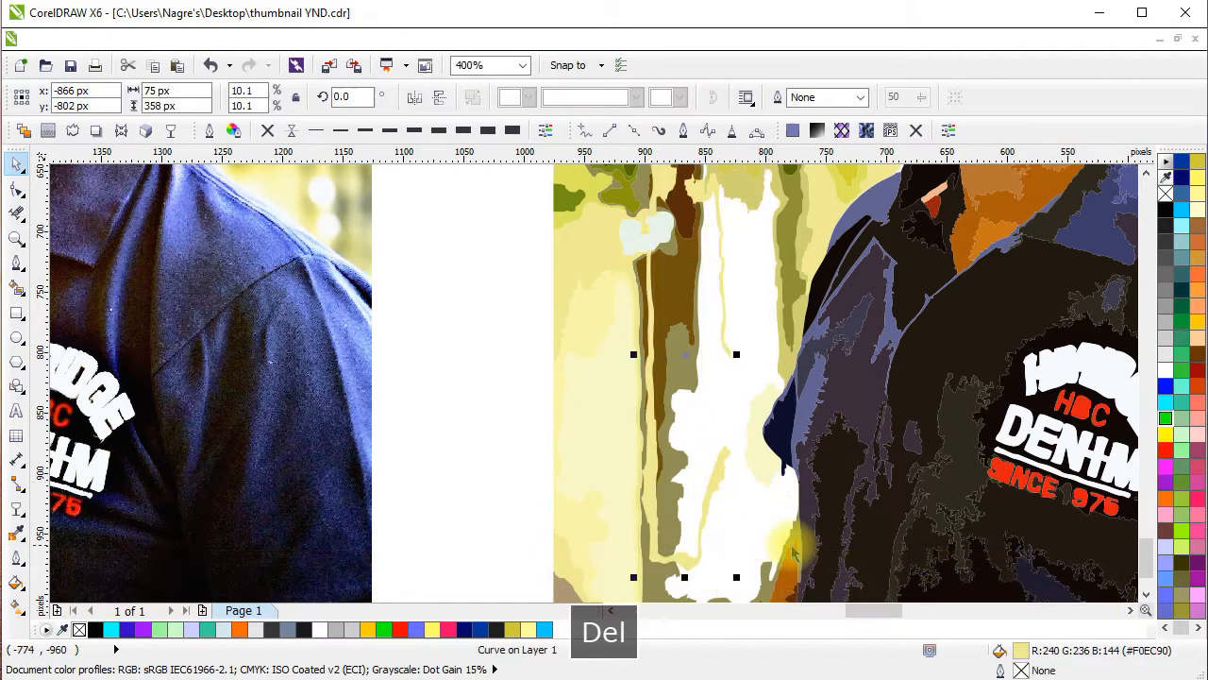
left_click_drag(794, 547, 716, 540)
key("Delete")
Delete the pale yellow wall shapes and the large brown tree trunk pieces in front of the man's torso.
key("z")
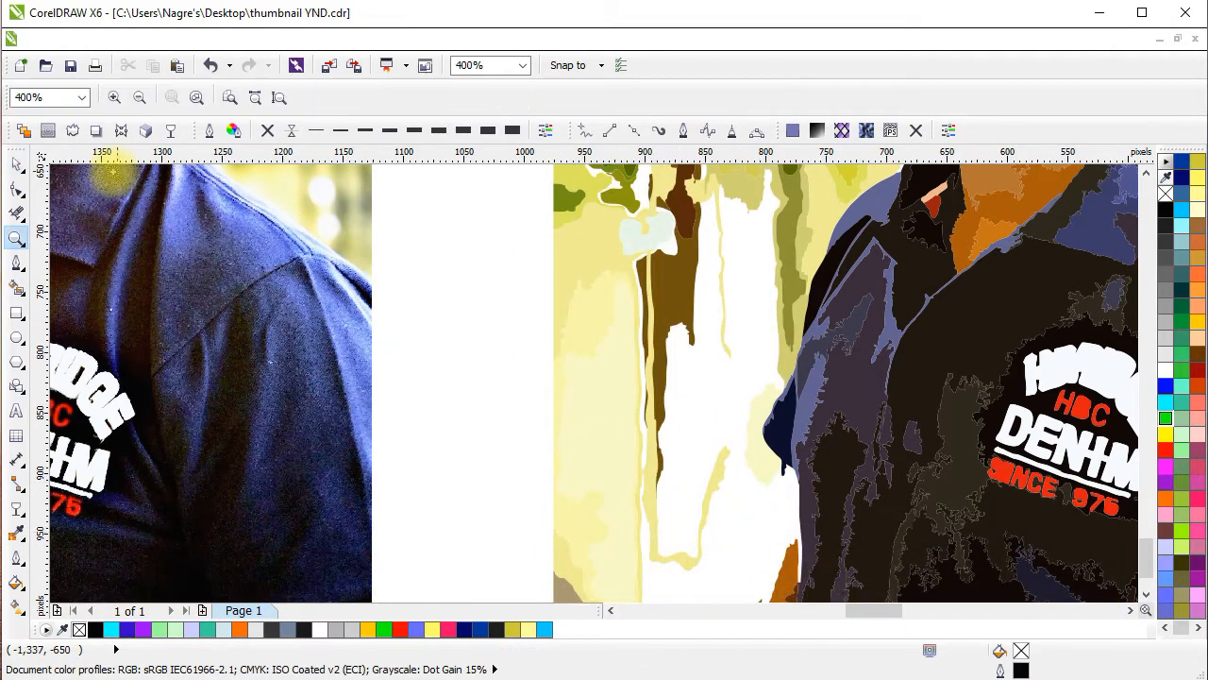
left_click(16, 164)
left_click(606, 362)
key("Delete")
left_click_drag(569, 277, 556, 252)
key("Delete")
left_click_drag(668, 282, 642, 270)
key("Delete")
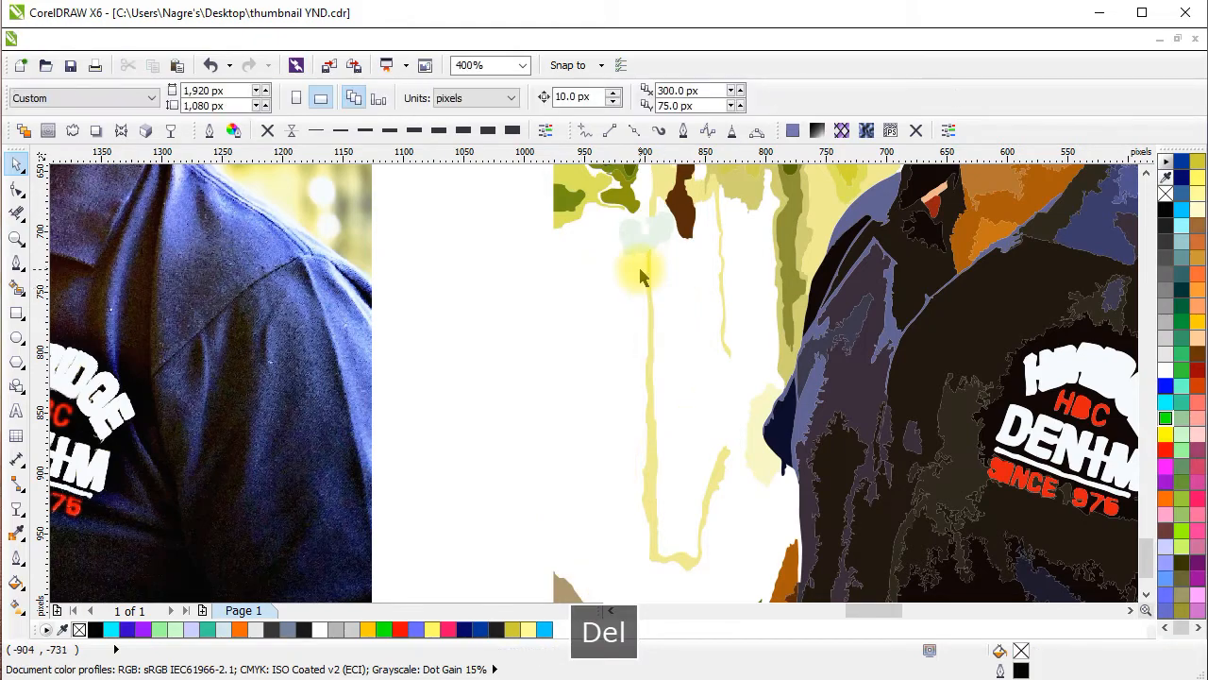
Delete a leftover background piece near the trunk and the grey-brown fragment at the lower corner of the traced image.
scroll(639, 268, "down", 2)
mouse_move(626, 358)
left_mouse_down()
mouse_move(596, 350)
mouse_move(715, 448)
left_mouse_up()
scroll(655, 348, "up", 2)
key("Delete")
left_click(414, 341)
scroll(497, 326, "down", 1)
left_click_drag(497, 327, 501, 520)
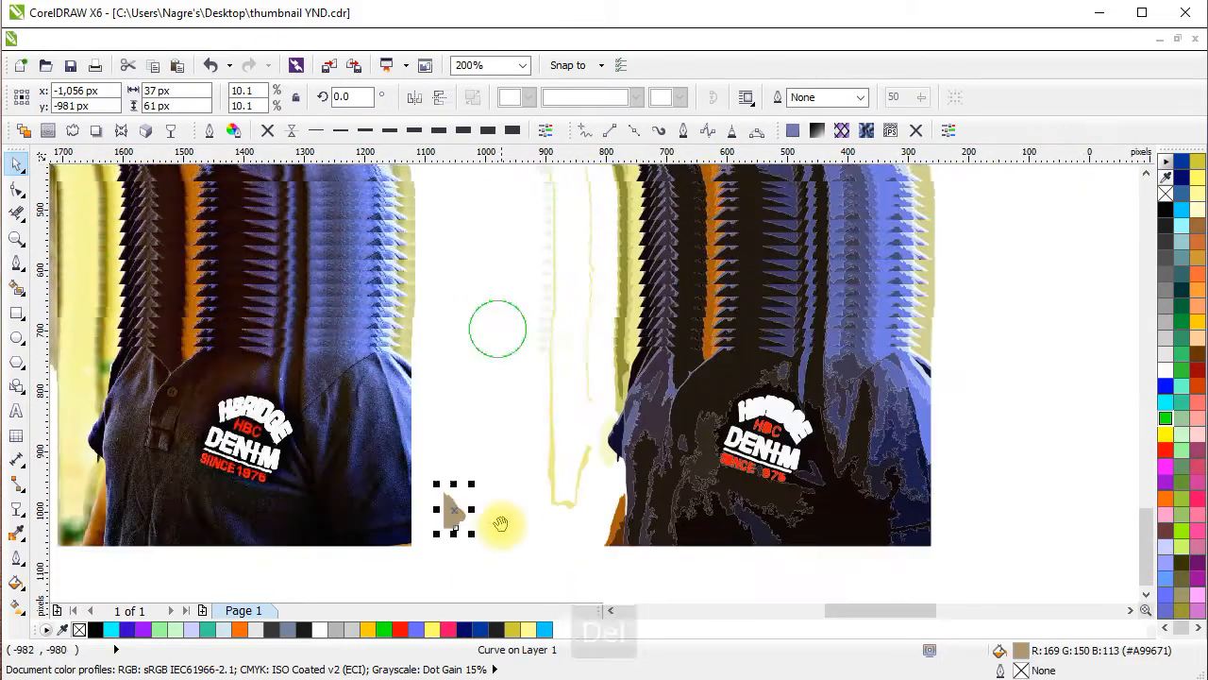
key("Delete")
Delete the thin yellow trunk outline and the pale yellow patch beside the man's sleeve.
left_click(557, 426)
key("Delete")
scroll(603, 498, "up", 1)
left_click(609, 483)
key("Delete")
Delete the background foliage shapes along the upper edge of the traced image, above the man's head.
scroll(585, 228, "down", 1)
mouse_move(585, 229)
left_mouse_down()
mouse_move(664, 465)
mouse_move(640, 592)
left_mouse_up()
left_click_drag(502, 220, 679, 570)
key("Delete")
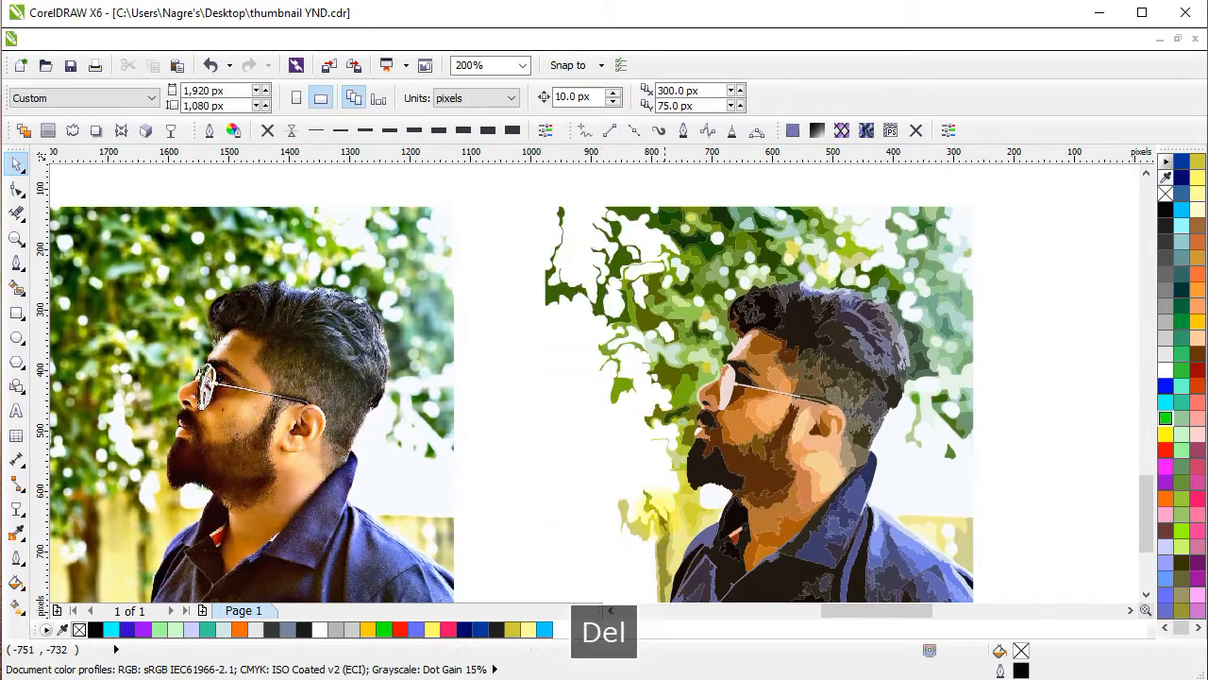
left_click_drag(994, 285, 1006, 283)
key("Delete")
left_click_drag(717, 295, 700, 336)
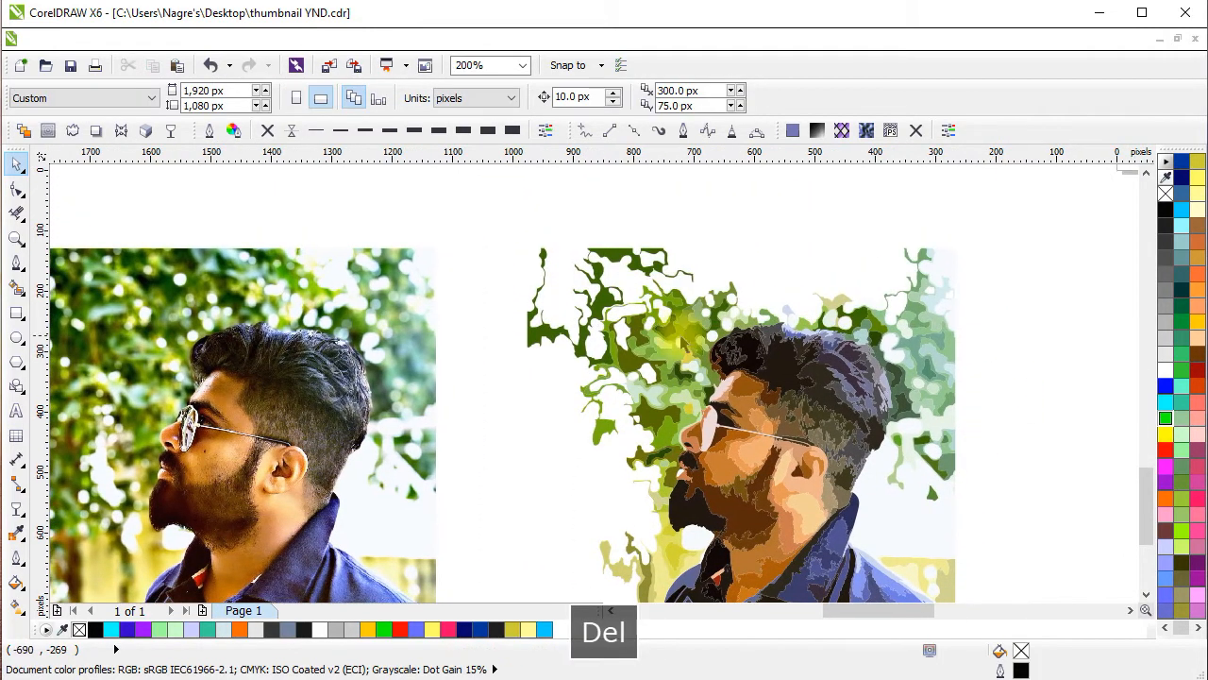
Delete the dark green foliage shapes in the upper corner of the traced image in front of the man's face.
left_click(643, 318)
key("Delete")
left_click(645, 354)
key("Delete")
left_click_drag(578, 351, 545, 285)
key("Delete")
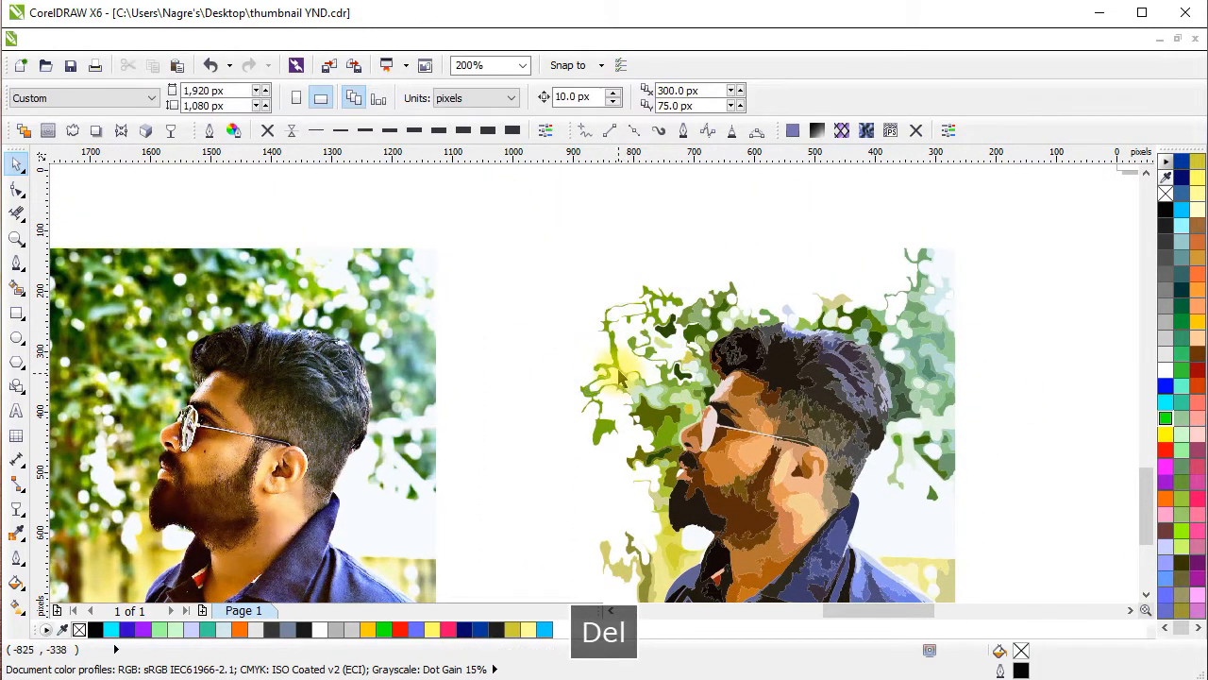
Delete the outermost thin green branches and olive leaf shapes in front of the man's forehead.
key("Delete")
left_click_drag(618, 370, 569, 304)
left_click(659, 404)
key("Delete")
key("Delete")
left_click_drag(645, 413, 550, 336)
key("Delete")
Delete the pale teal and dark green foliage shapes directly above the back of the man's hair.
scroll(599, 325, "down", 1)
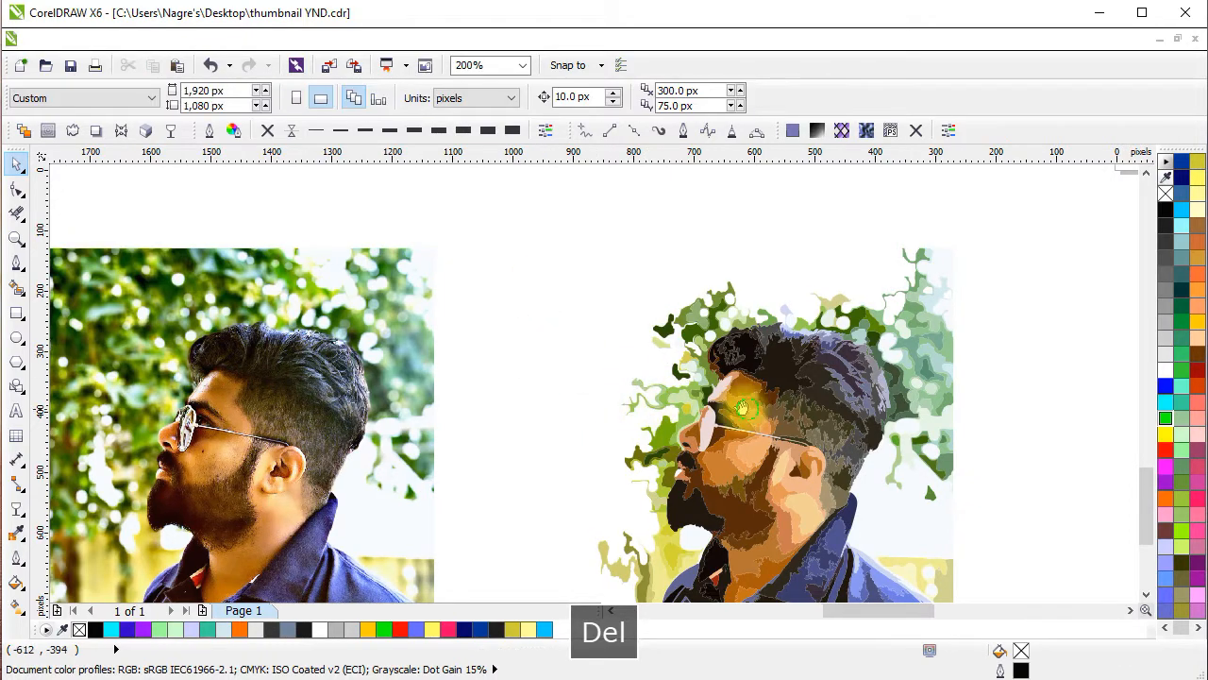
scroll(751, 376, "up", 1)
scroll(734, 298, "up", 1)
scroll(708, 293, "up", 1)
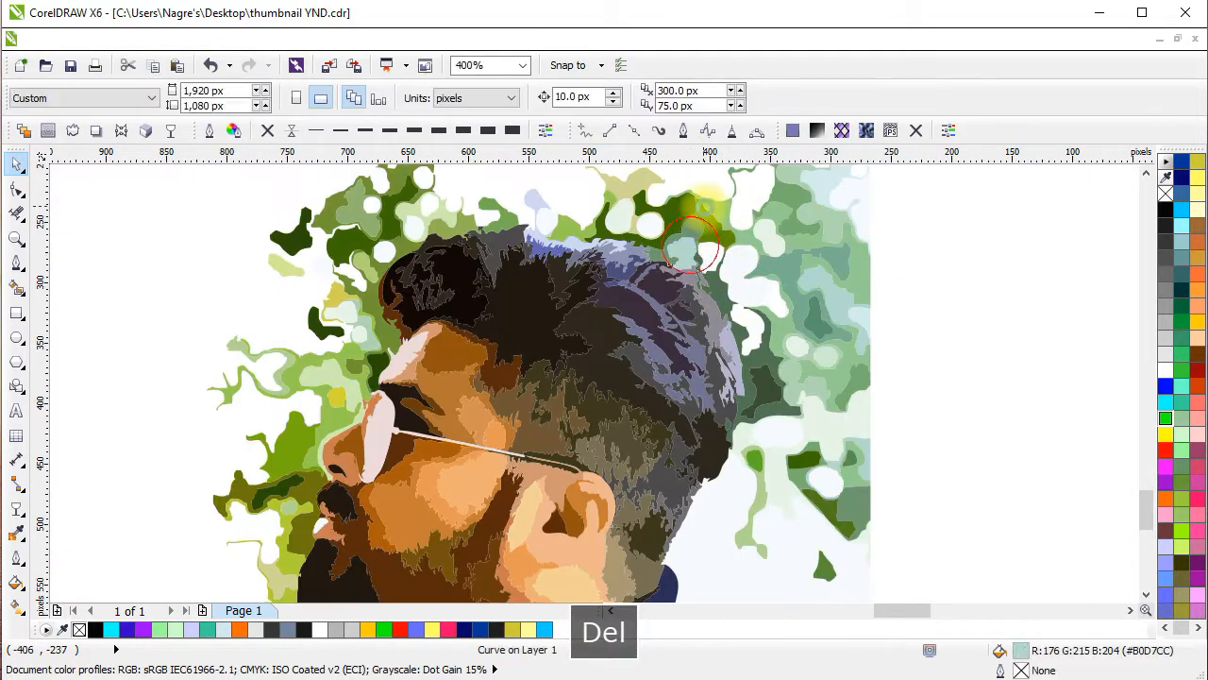
key("Delete")
left_click(720, 232)
key("Delete")
Delete the small pale and khaki background spots above the middle of the hair.
left_click(650, 206)
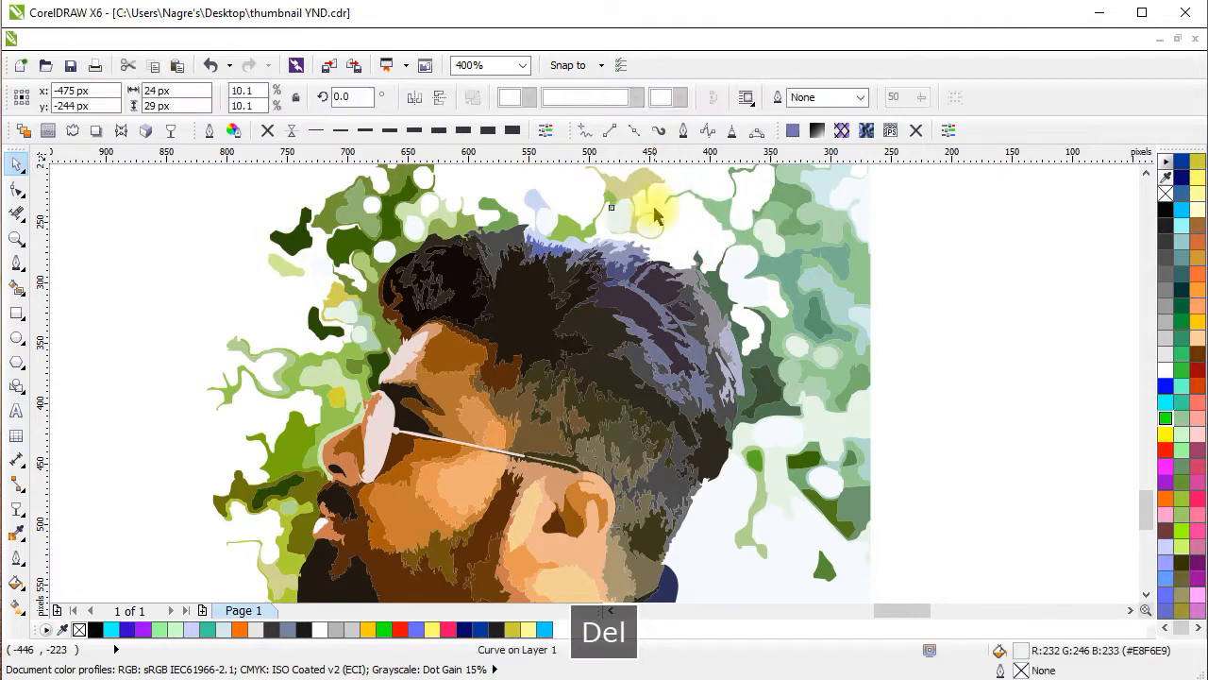
key("Delete")
left_click(660, 181)
key("Delete")
left_click(636, 184)
key("Delete")
Delete the pale blue shape that sticks out above the man's hair.
left_click(535, 203)
scroll(554, 210, "up", 1)
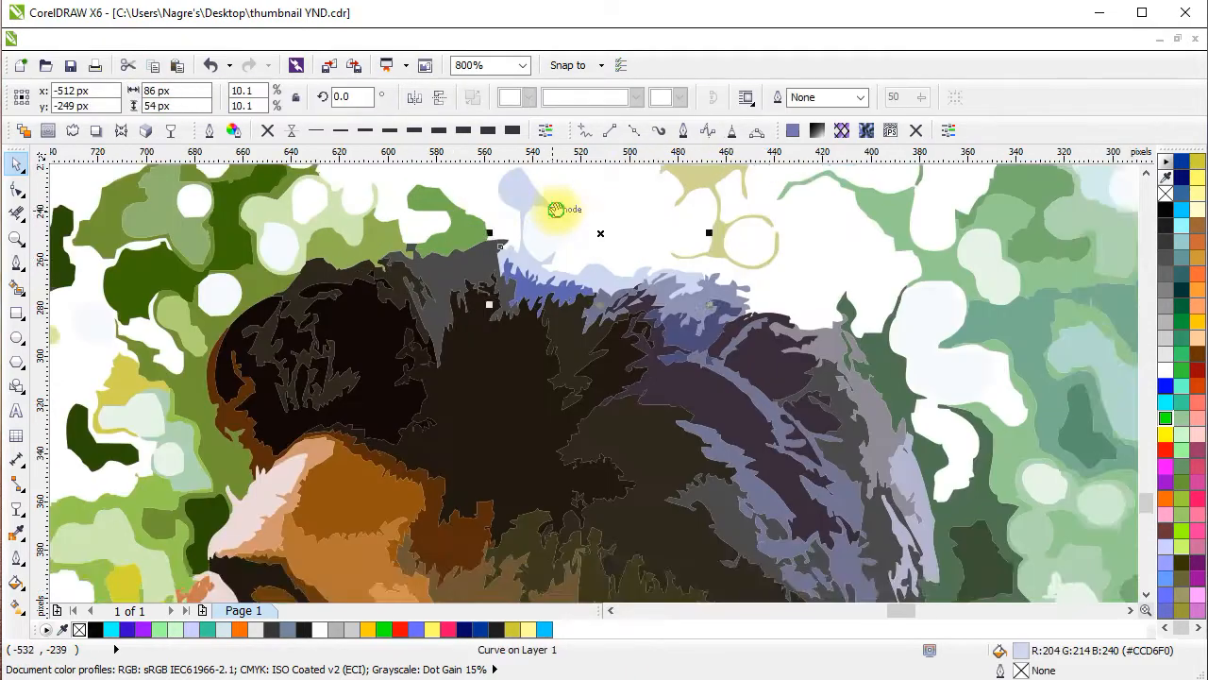
left_click_drag(556, 211, 617, 247)
key("Delete")
scroll(604, 271, "down", 1)
Delete the green foliage shapes above the forehead and the front of the hair.
left_click_drag(501, 268, 684, 263)
left_click(649, 241)
key("Delete")
left_click(599, 247)
key("Delete")
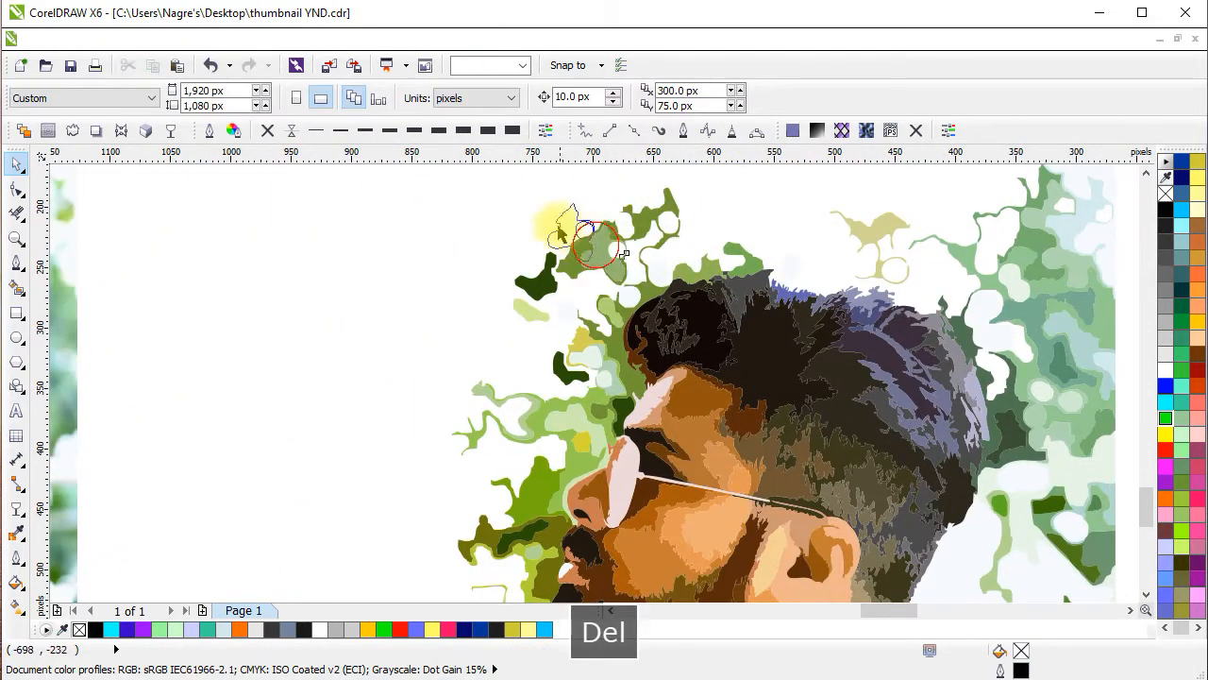
left_click(569, 257)
key("Delete")
scroll(531, 315, "down", 1)
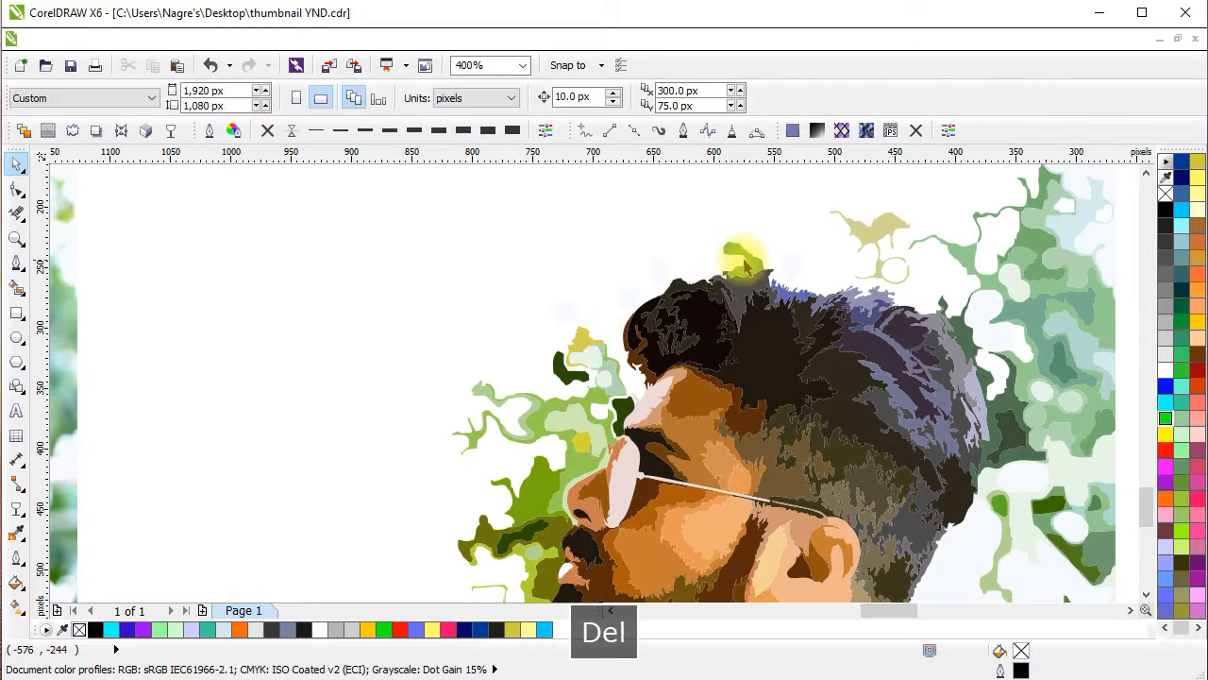
Delete the last green and khaki pieces above the hair and the teal foliage behind the man's head.
scroll(620, 264, "down", 1)
scroll(751, 269, "up", 1)
left_click_drag(749, 242, 612, 520)
key("Delete")
left_click_drag(648, 429, 683, 412)
key("Delete")
left_click(681, 362)
key("Delete")
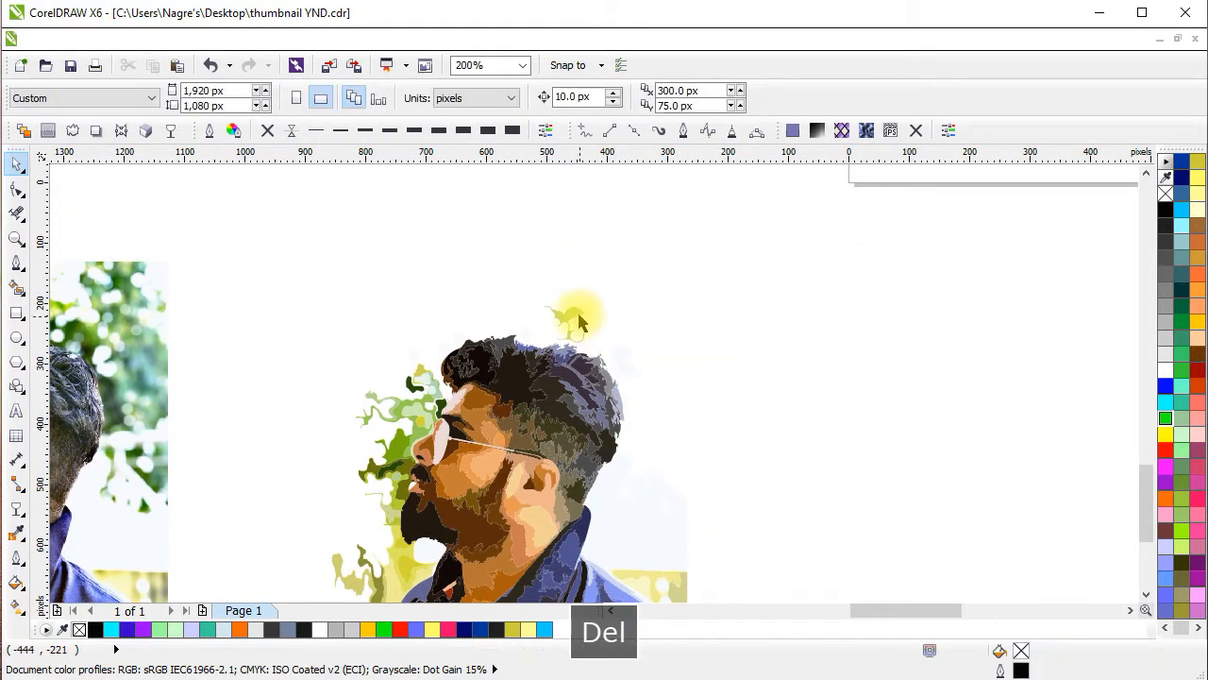
left_click(577, 317)
key("Delete")
Delete the yellow spot and the light green foliage shapes in front of the forehead and glasses.
left_click_drag(566, 331, 826, 220)
left_click_drag(585, 231, 682, 345)
scroll(678, 304, "up", 2)
left_click(619, 284)
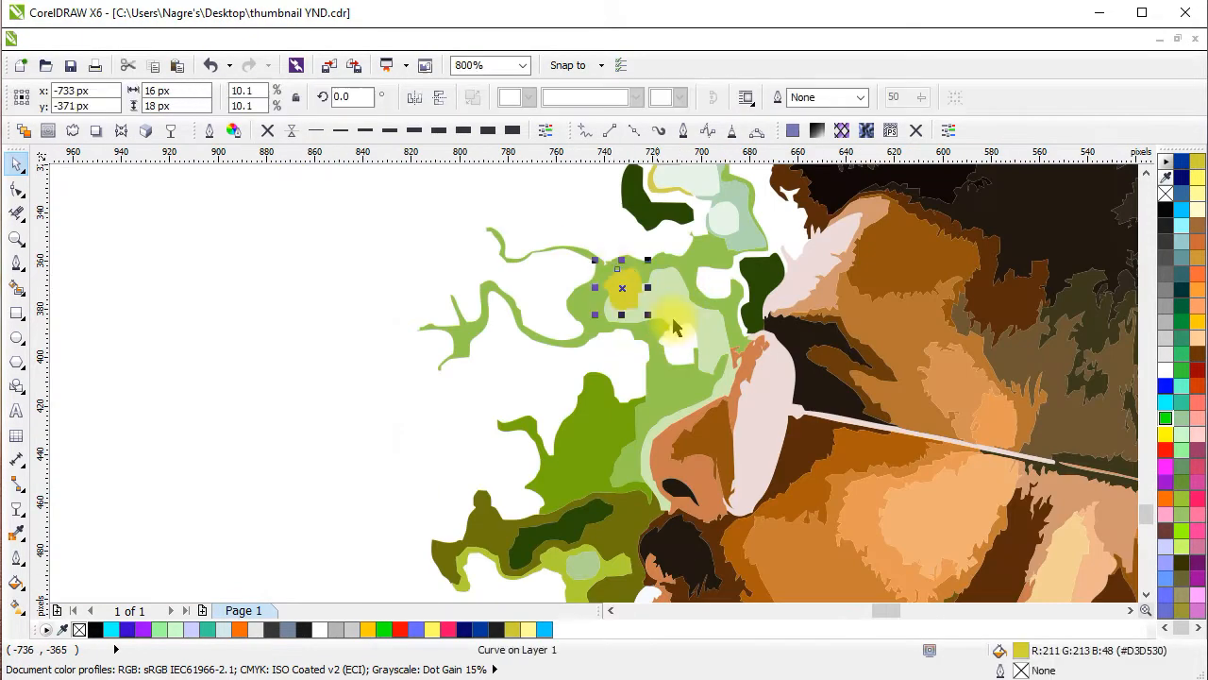
key("Delete")
left_click(715, 281)
key("Delete")
left_click(761, 281)
left_click(739, 207)
key("Delete")
Delete the pale and dark green leaf shapes remaining in front of the forehead hair.
left_click(671, 186)
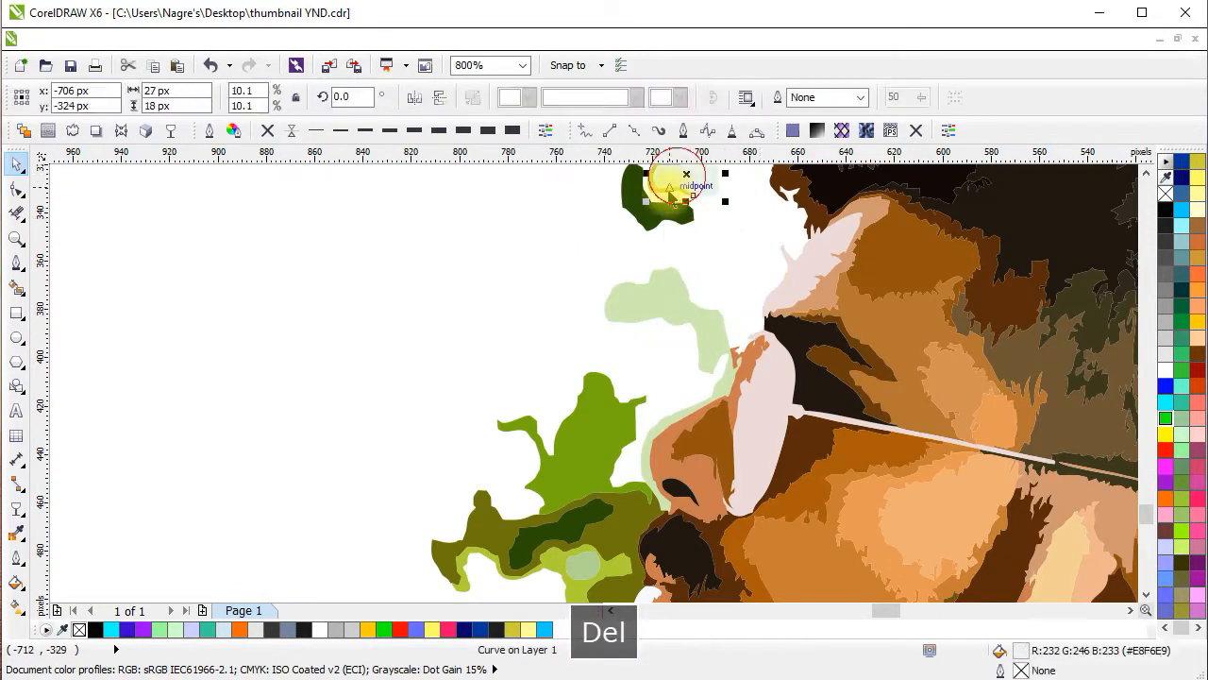
key("Delete")
left_click(642, 262)
key("Delete")
scroll(643, 249, "down", 1)
left_click(640, 326)
scroll(605, 427, "up", 1)
Delete the bright green, olive and yellow-green foliage shapes in front of the nose and mouth.
left_click(596, 394)
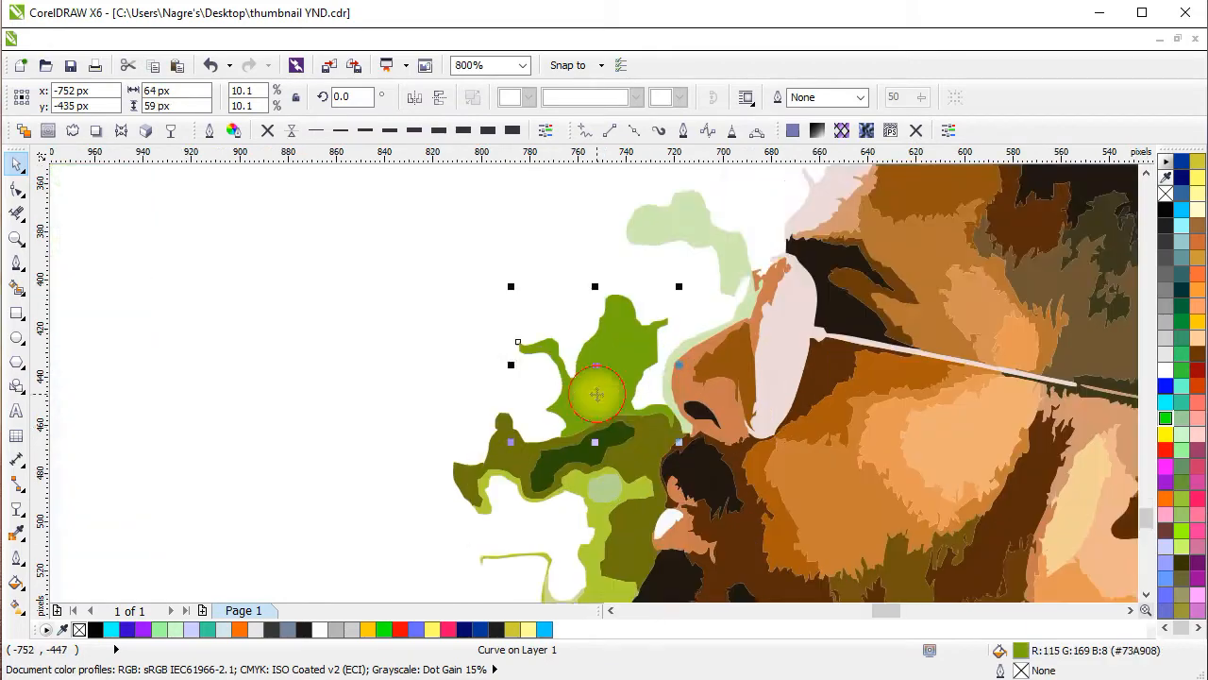
key("Delete")
left_click(620, 353)
key("Delete")
left_click(562, 350)
key("Delete")
left_click_drag(592, 419, 597, 230)
left_click(572, 275)
Delete the yellow background shapes between the beard and the front shoulder.
key("Delete")
scroll(570, 263, "down", 2)
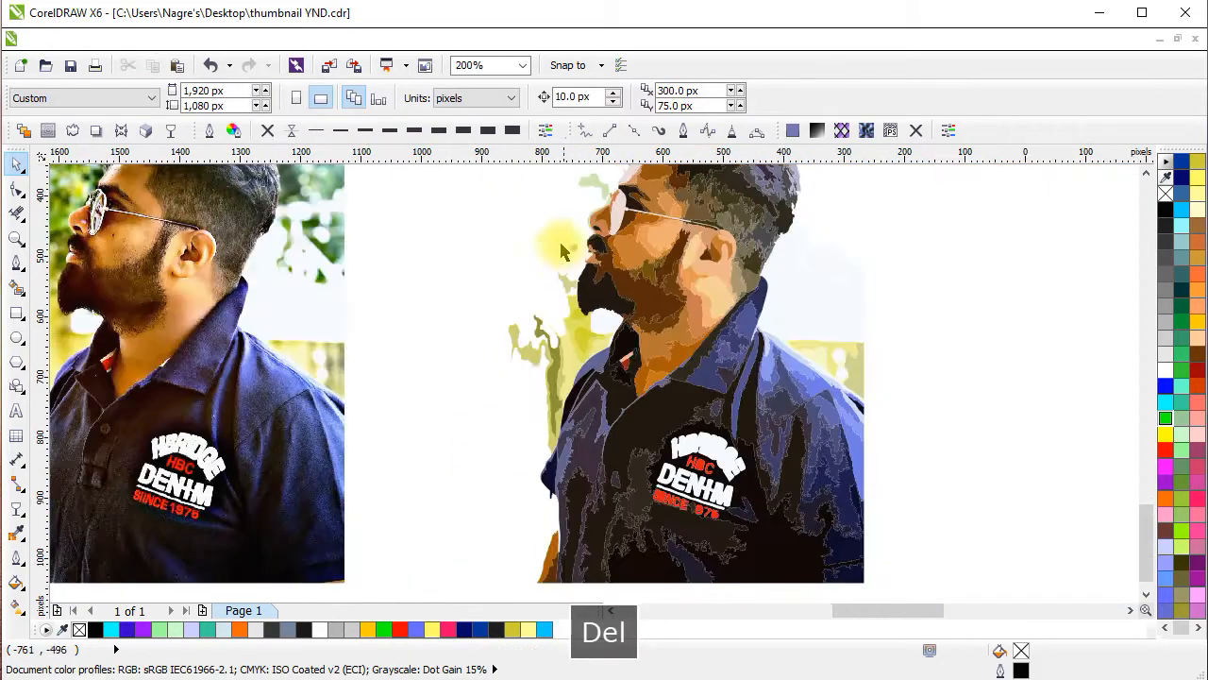
left_click(551, 347)
key("Delete")
left_click(579, 345)
key("Delete")
scroll(555, 373, "up", 1)
left_click(554, 363)
Delete the khaki and olive trunk pieces beside the front shoulder and the khaki fragment next to the beard.
key("Delete")
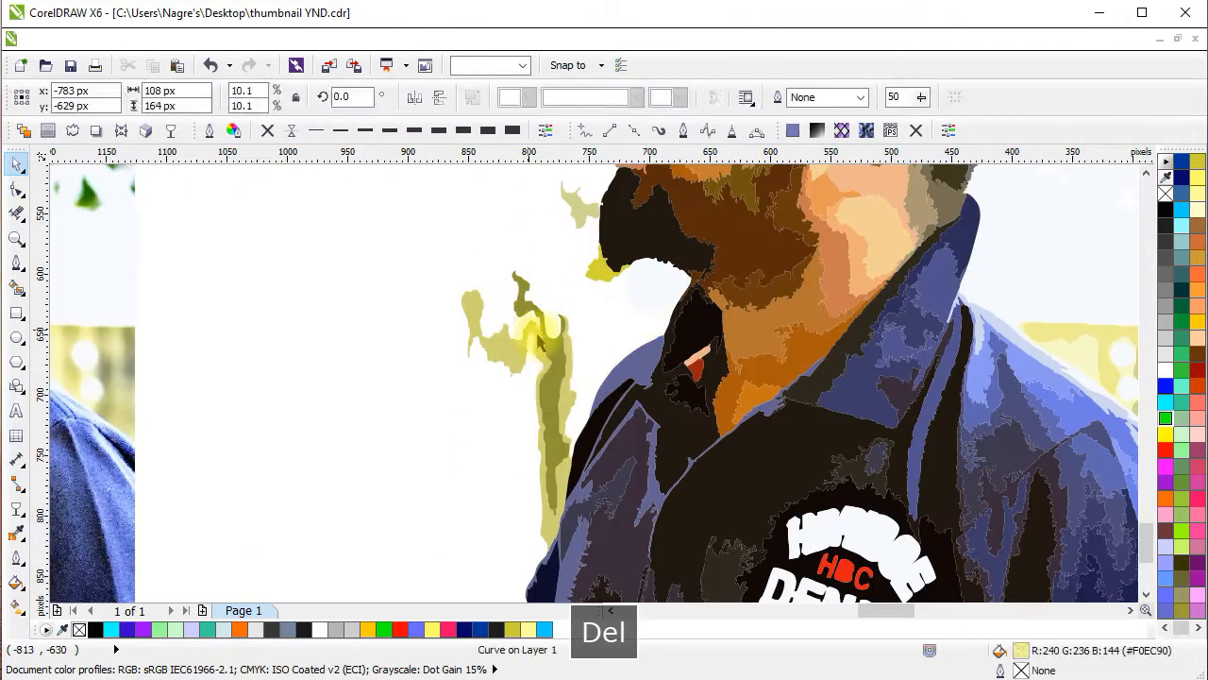
left_click(534, 338)
key("Delete")
left_click(543, 369)
key("Delete")
left_click_drag(598, 275, 593, 379)
left_click(568, 326)
Delete the yellow wall shapes above the man's back shoulder.
key("Delete")
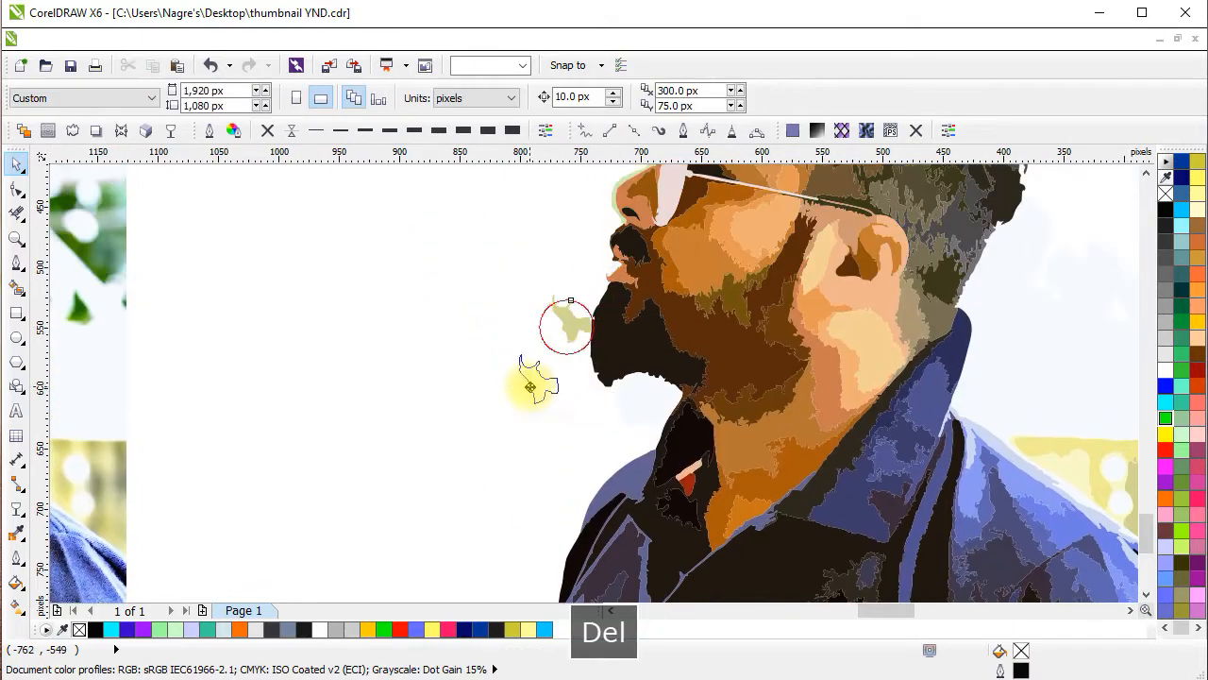
scroll(518, 426, "down", 1)
left_click_drag(814, 463, 731, 314)
key("Delete")
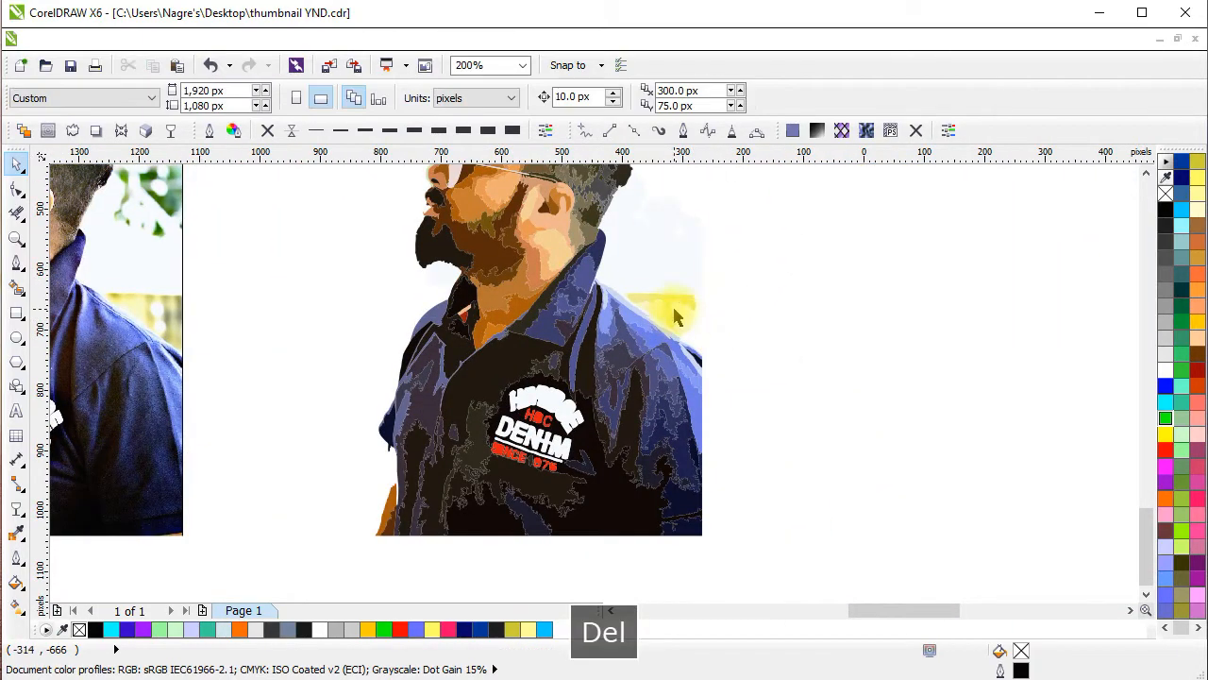
left_click(674, 319)
key("Delete")
scroll(673, 321, "up", 2)
scroll(673, 319, "down", 2)
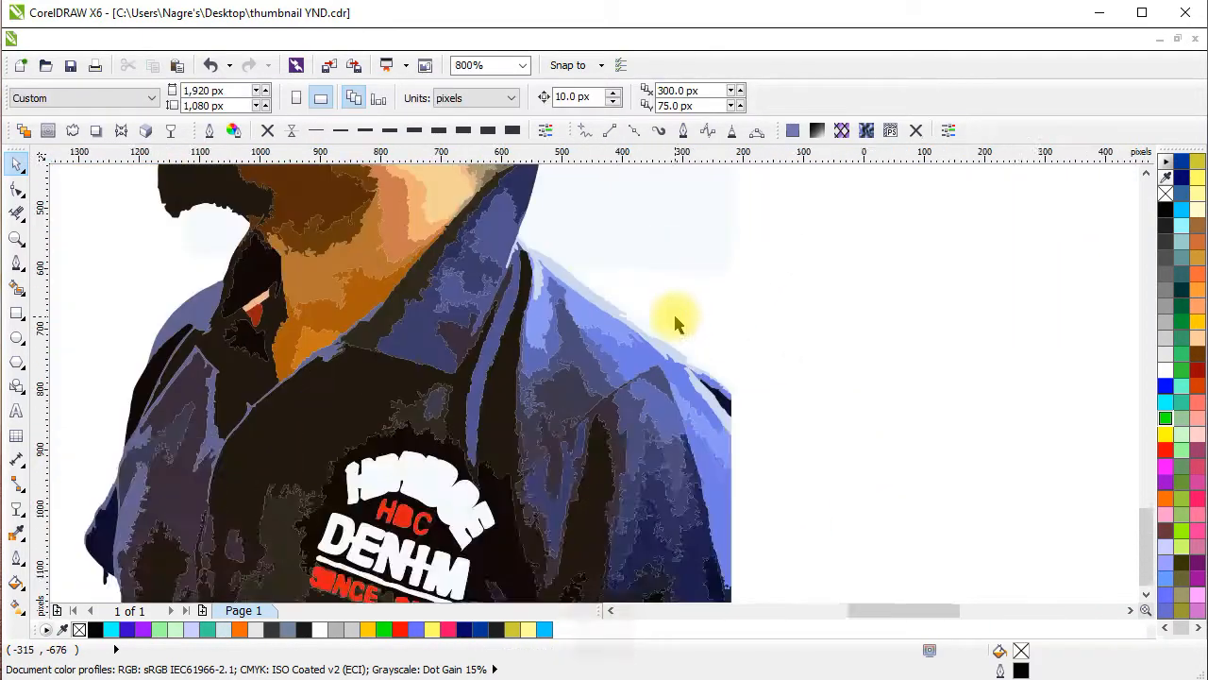
left_click_drag(557, 384, 712, 269)
scroll(561, 378, "up", 1)
Select the orange arm shape below the sleeve for node editing and delete a node on its edge facing the shirt.
left_click_drag(462, 330, 393, 443)
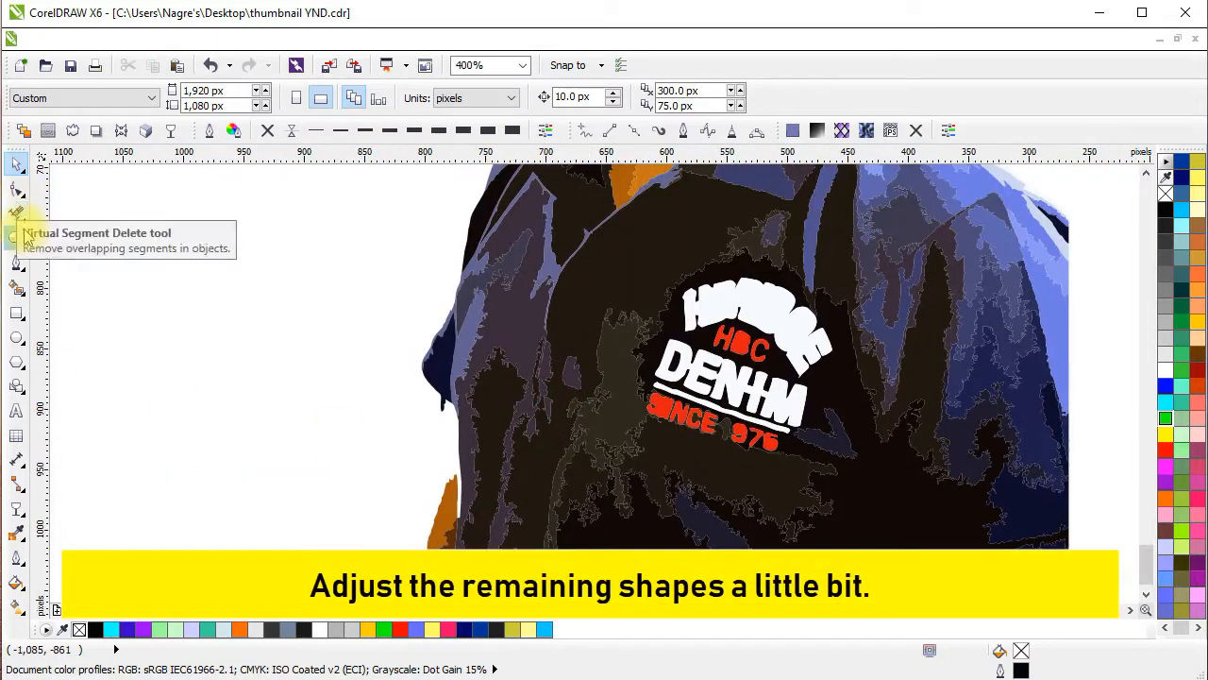
left_click_drag(543, 481, 580, 343)
left_click(489, 369)
left_click(23, 192)
scroll(492, 353, "up", 2)
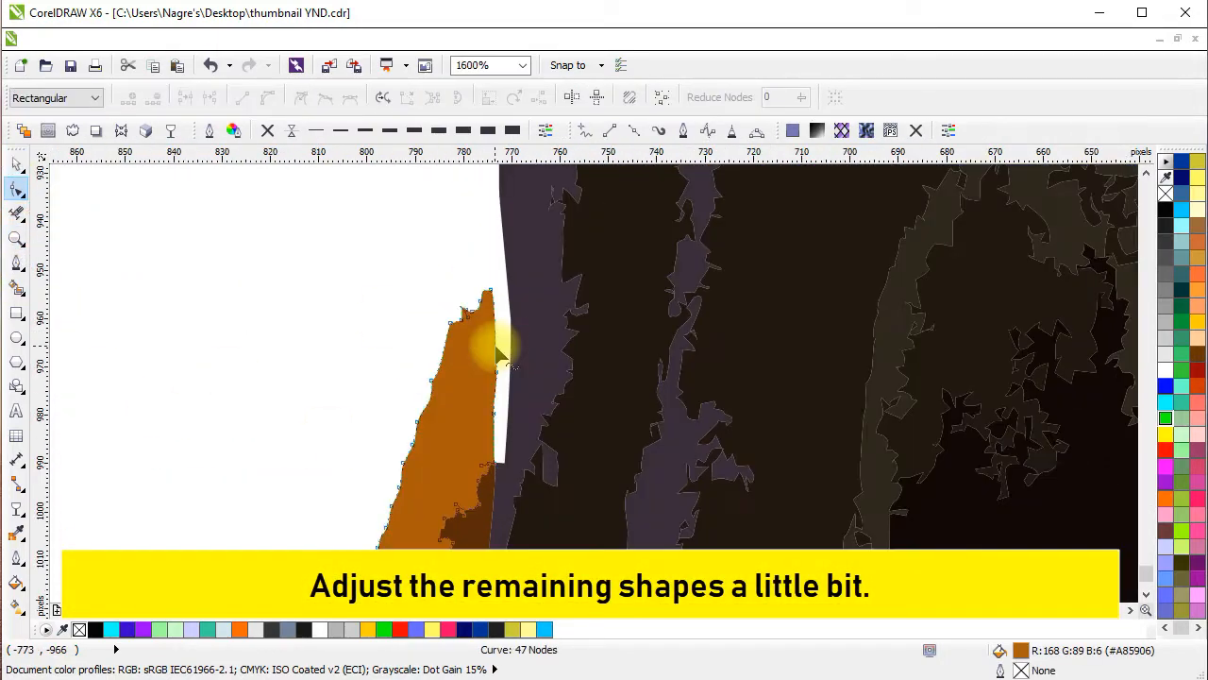
left_click_drag(493, 463, 554, 407)
key("Delete")
scroll(501, 464, "up", 4)
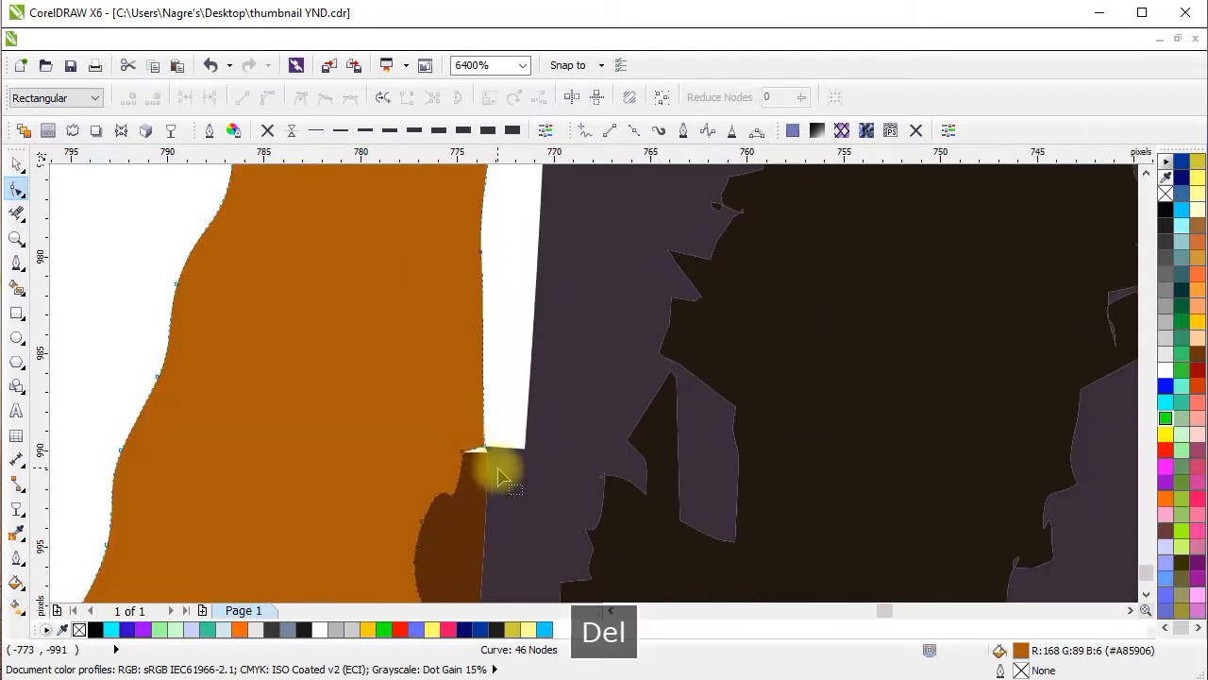
Adjust the shirt's edge node and move the orange arm shape's corner node onto the shirt to close the white gap.
left_click(552, 445)
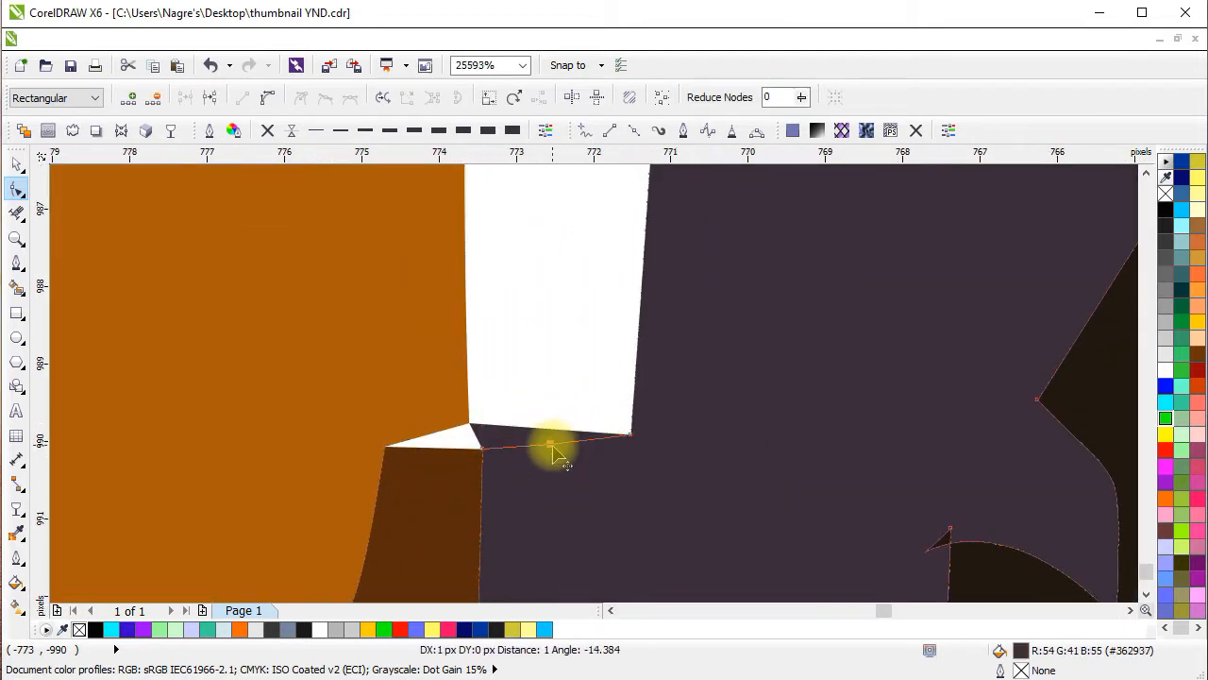
scroll(562, 451, "down", 1)
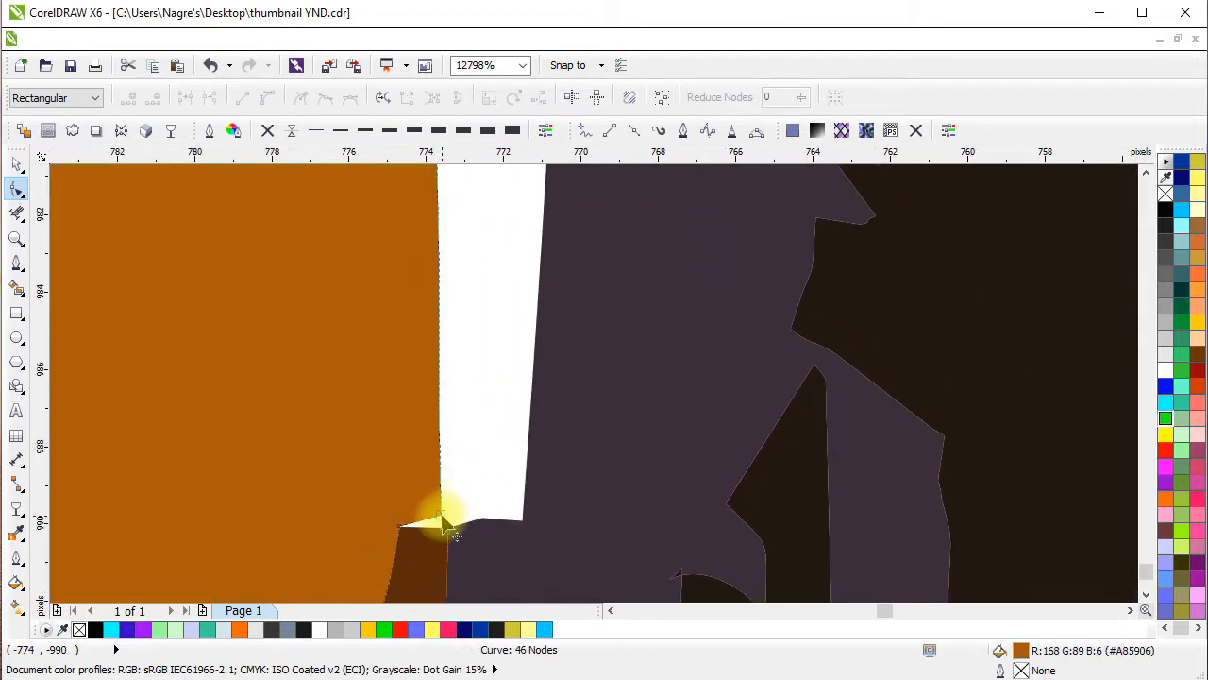
left_click_drag(442, 516, 522, 520)
left_click(447, 535)
scroll(446, 538, "up", 1)
left_click_drag(450, 511, 452, 512)
Move the arm shape's inner-edge node about 3 px toward the shirt and delete a surplus node on that edge.
scroll(455, 513, "down", 3)
left_click(544, 444)
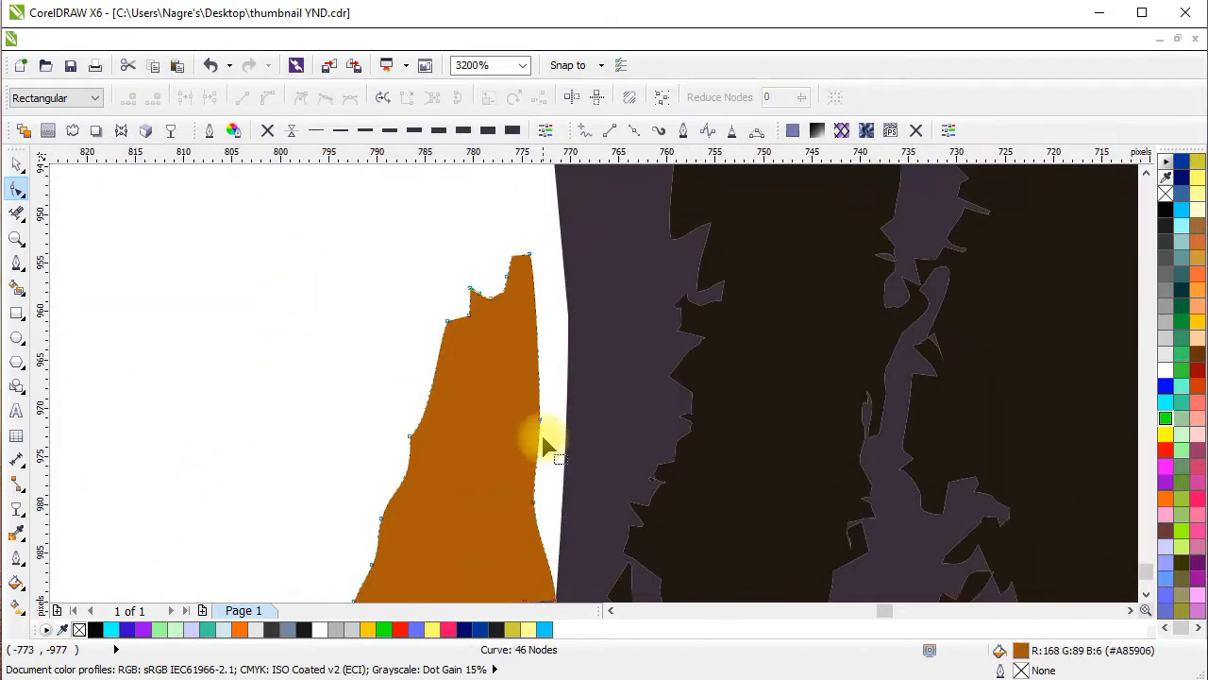
left_click(539, 256)
scroll(542, 314, "down", 2)
scroll(541, 314, "up", 1)
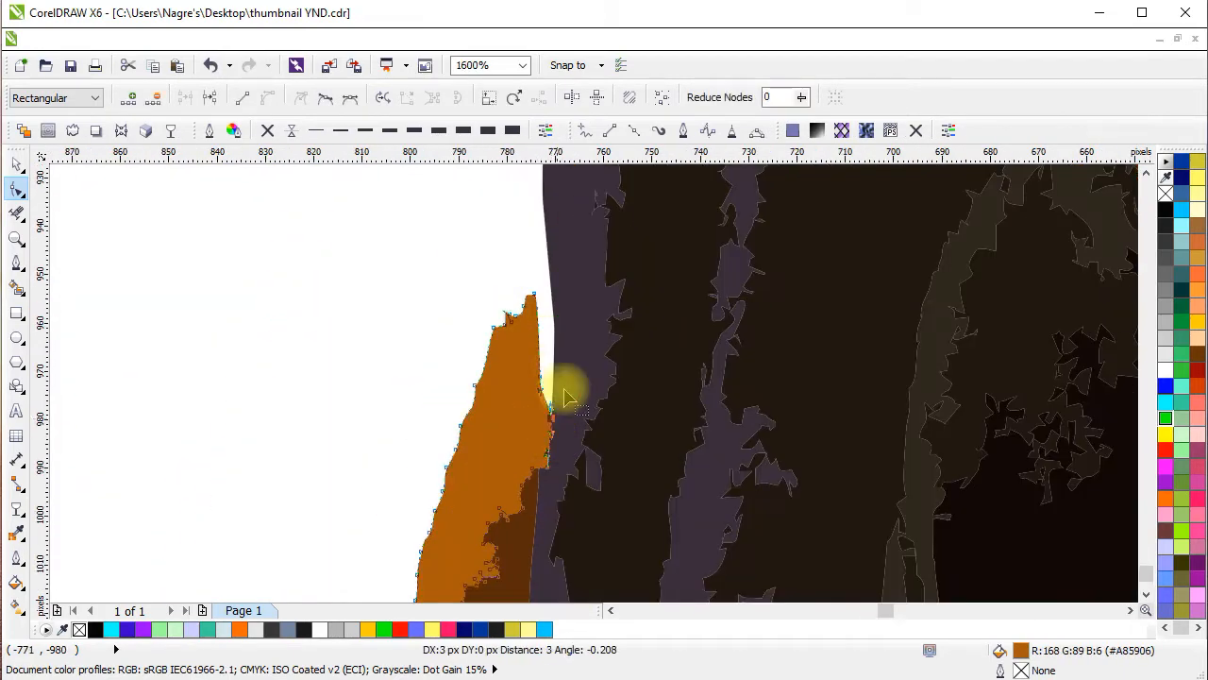
scroll(566, 396, "up", 1)
scroll(599, 378, "up", 1)
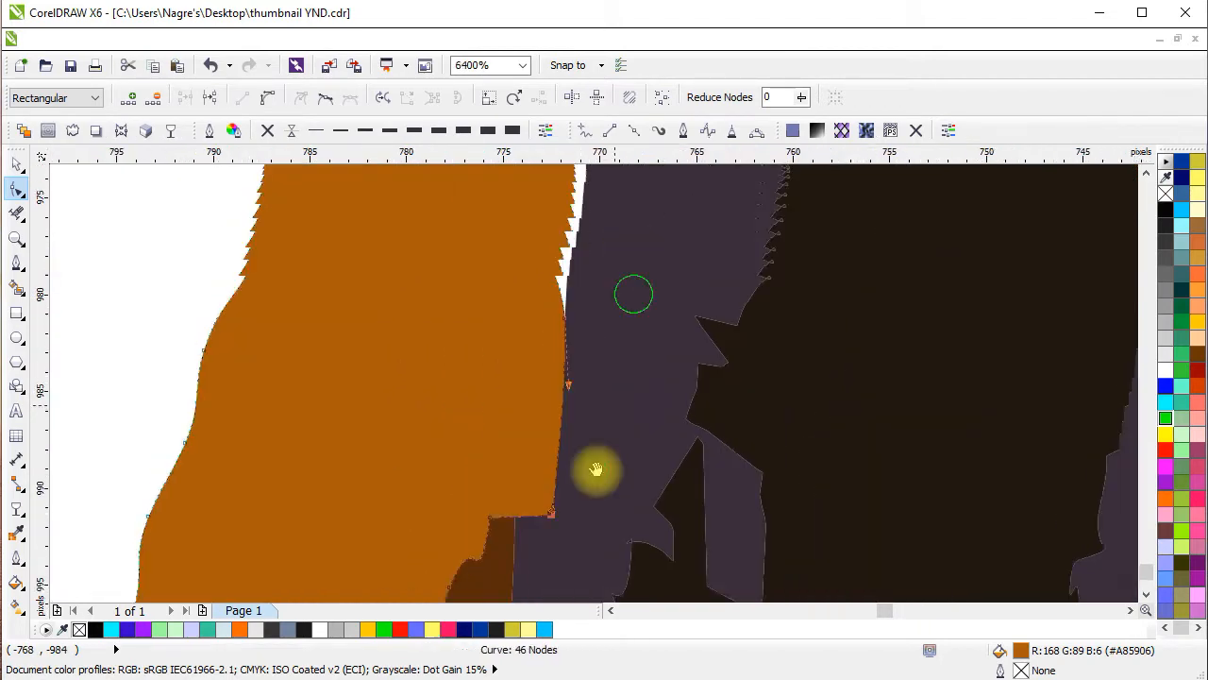
left_click_drag(597, 469, 612, 564)
left_click(546, 363)
key("Delete")
scroll(524, 401, "down", 1)
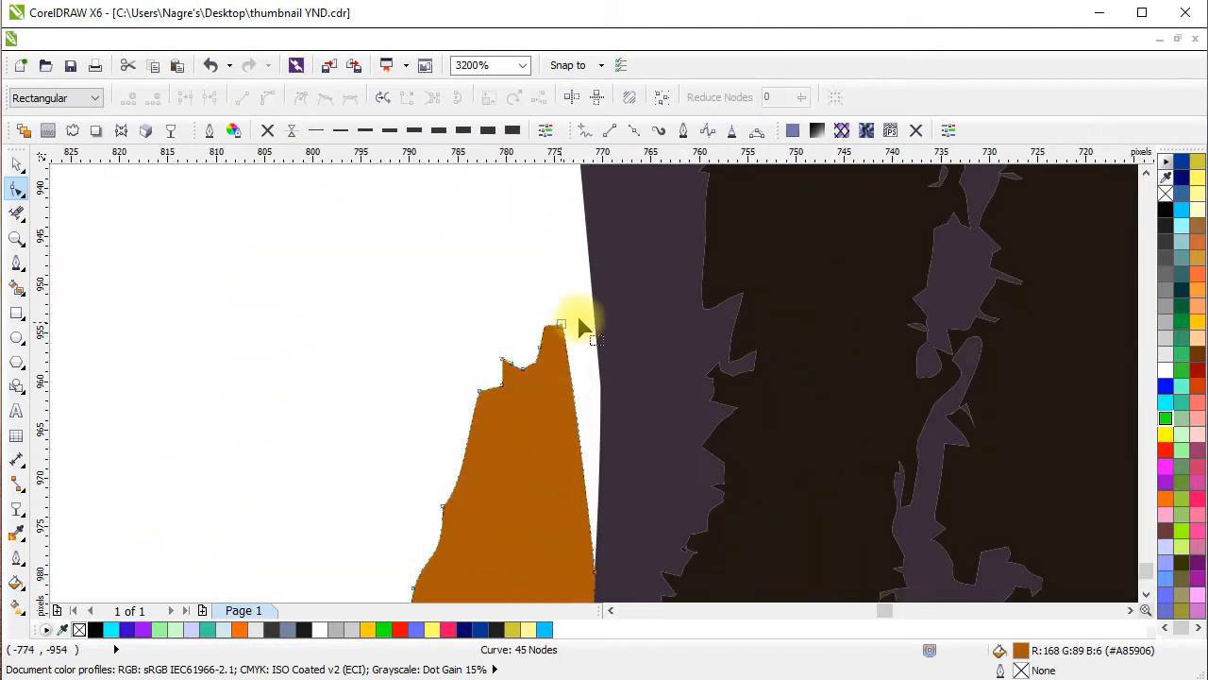
Select all the traced shapes of the man and fill them with black.
scroll(566, 377, "down", 1)
left_click_drag(539, 424, 485, 477)
scroll(566, 405, "down", 2)
scroll(559, 453, "up", 2)
scroll(584, 349, "down", 2)
left_click(16, 164)
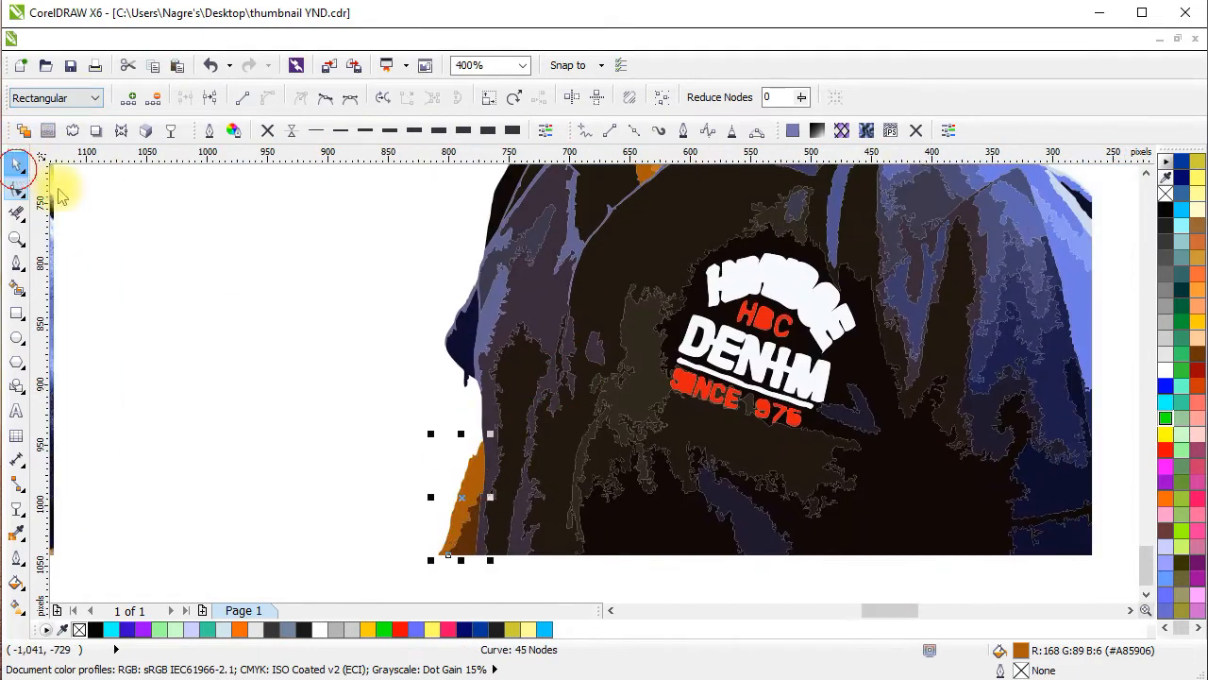
left_click(429, 416)
scroll(463, 463, "down", 2)
scroll(491, 294, "up", 1)
scroll(492, 300, "down", 3)
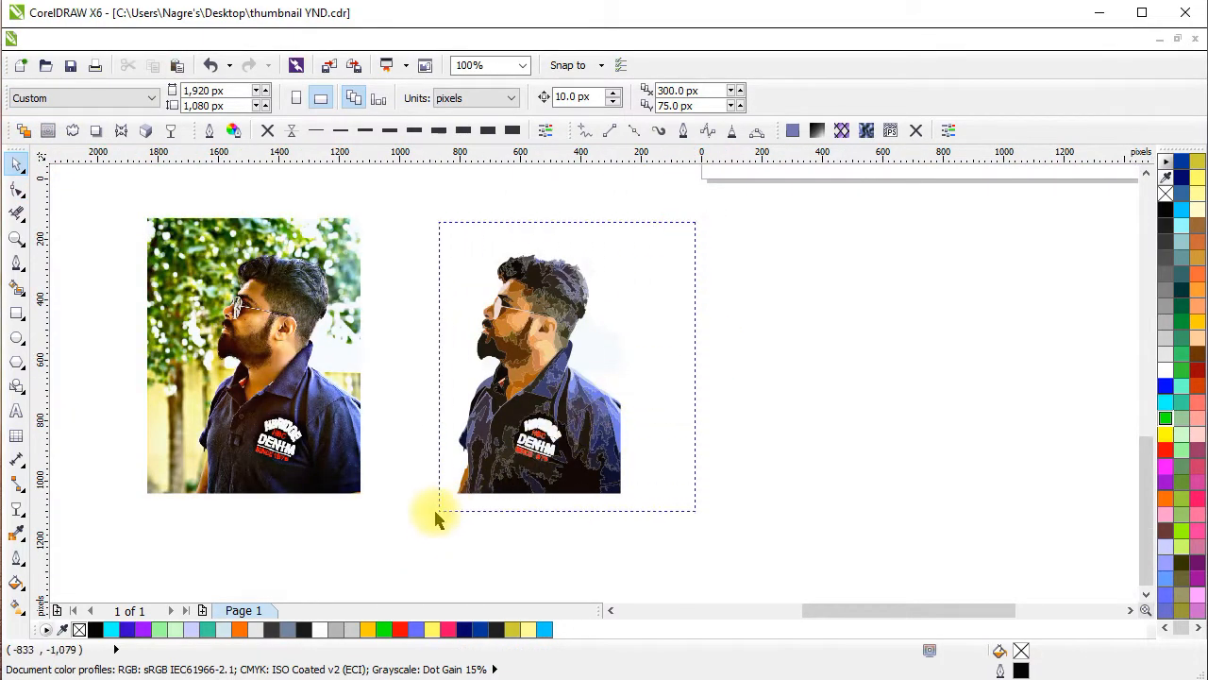
left_click_drag(435, 518, 437, 515)
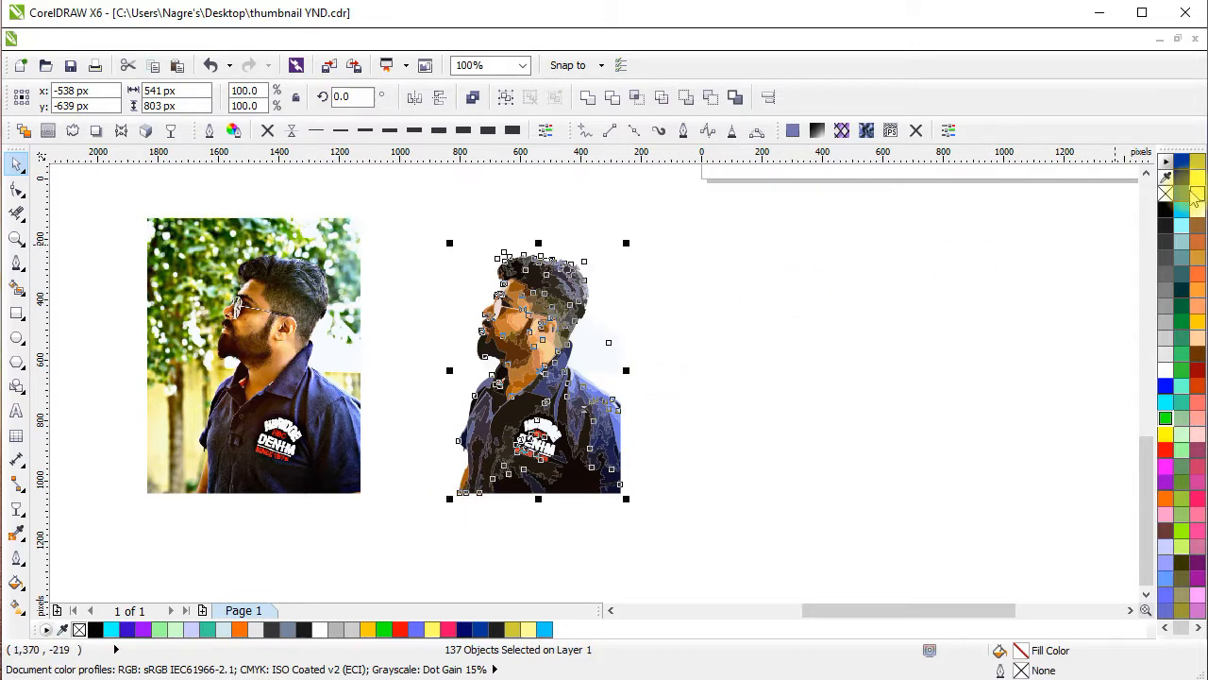
left_click(1165, 209)
left_click(641, 343)
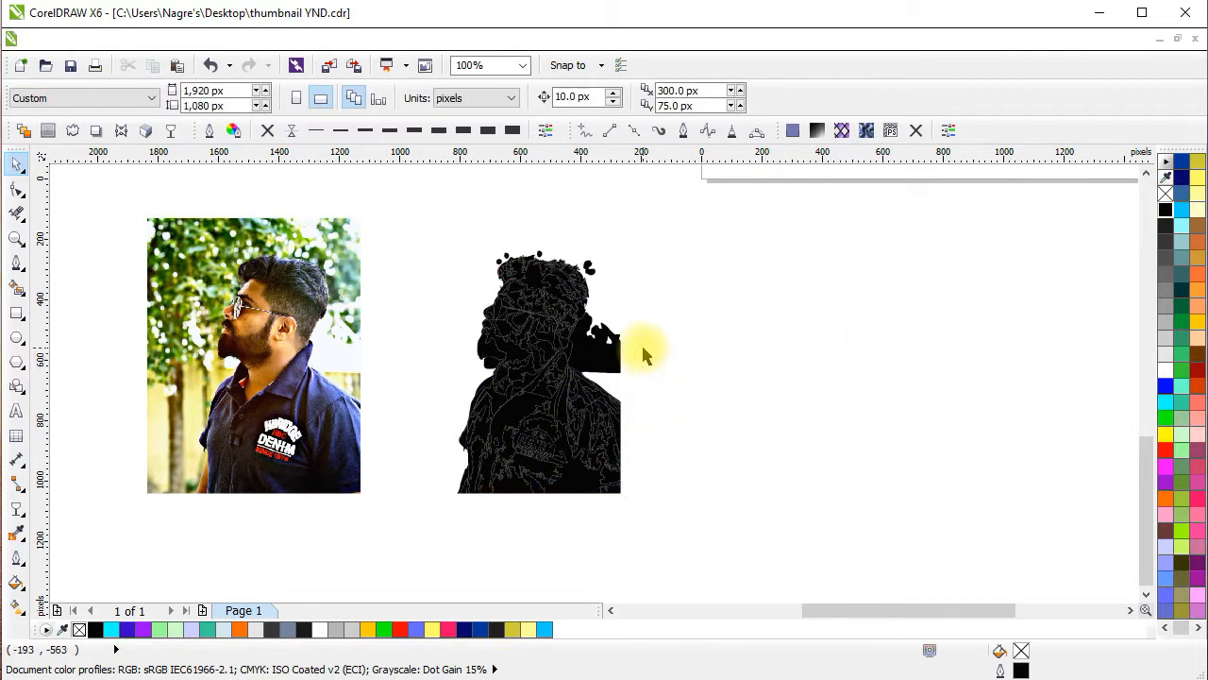
Delete the leftover black background shapes behind the man's neck and beside the back of his hair.
scroll(641, 342, "up", 1)
left_click_drag(539, 382, 762, 364)
key("Delete")
left_click_drag(547, 205, 654, 295)
scroll(606, 344, "up", 1)
key("Delete")
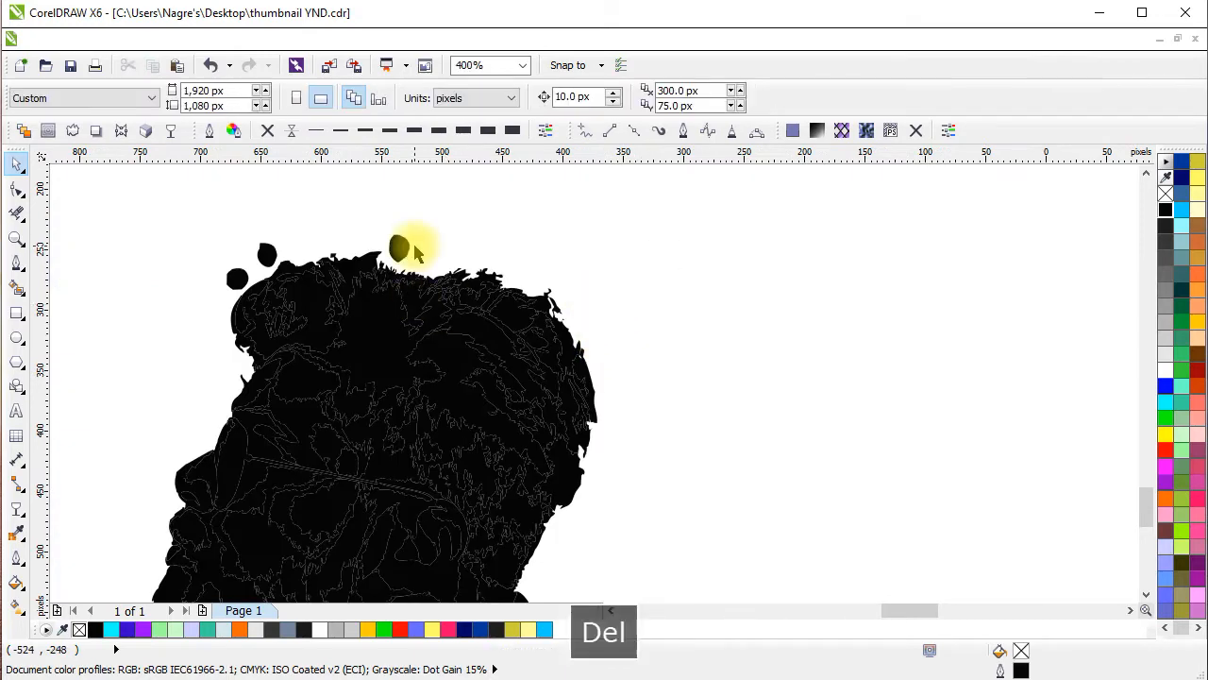
Delete the remaining stray black dots above the man's hair and at its front.
left_click_drag(415, 253, 468, 211)
key("Delete")
left_click(267, 253)
key("Delete")
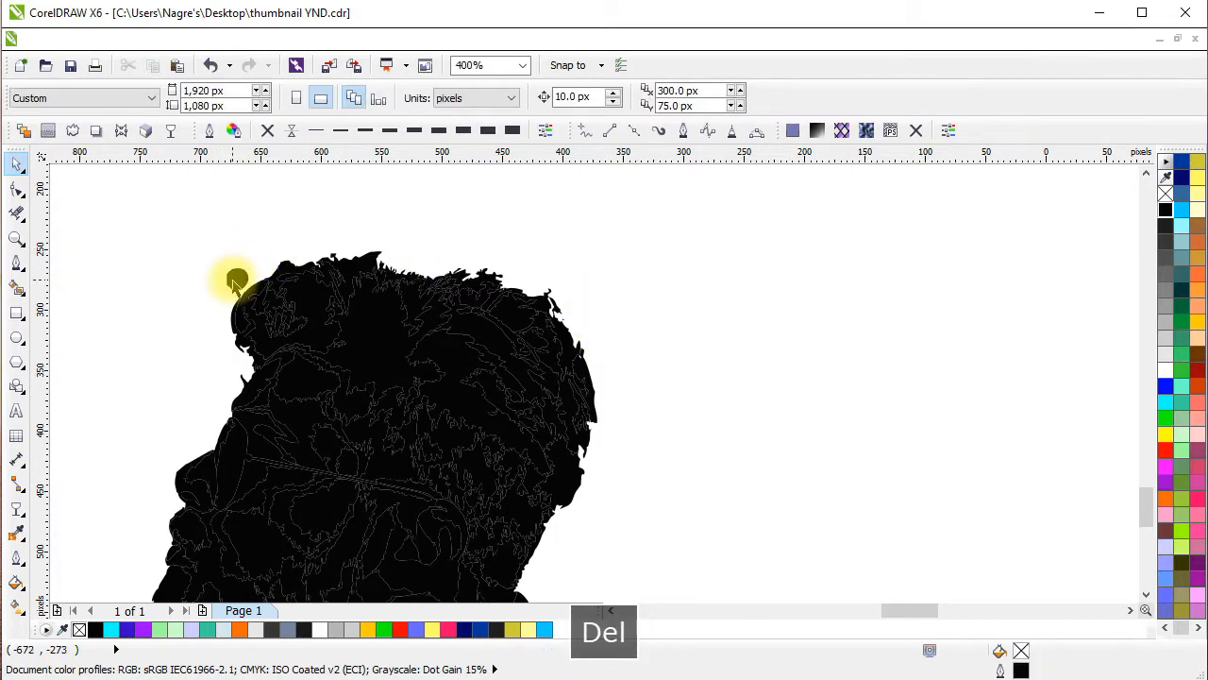
scroll(935, 406, "down", 1)
left_click_drag(837, 424, 782, 267)
scroll(781, 267, "down", 1)
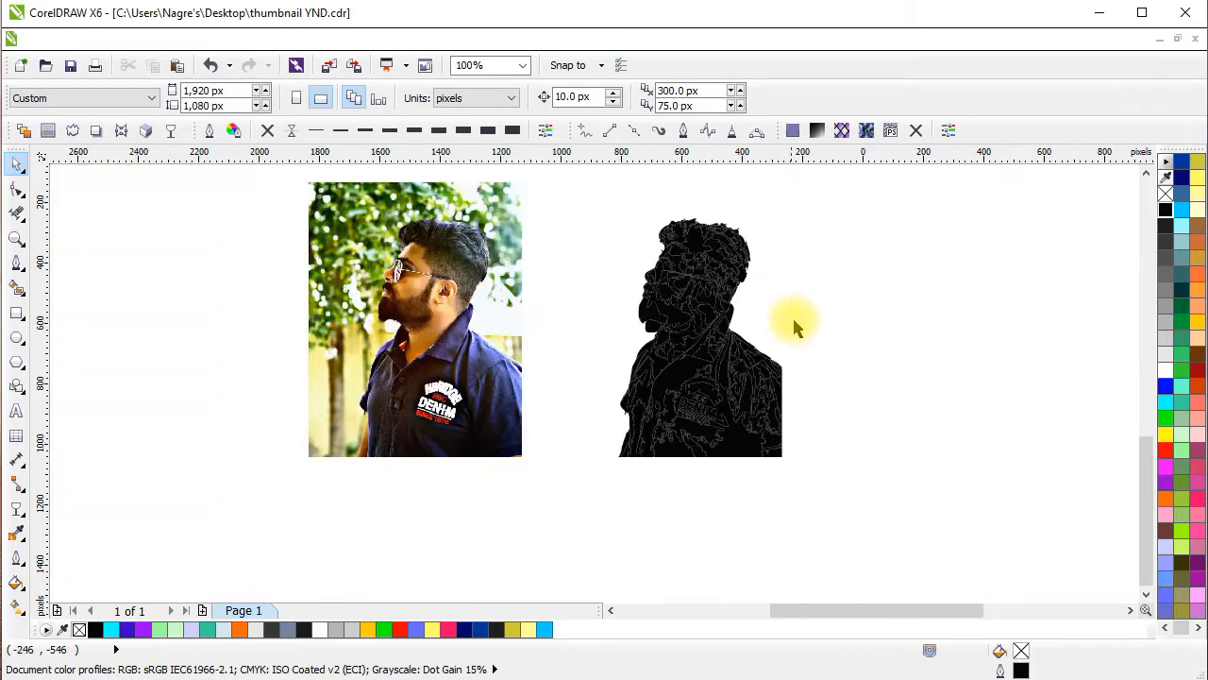
Create a boundary around all the black silhouette shapes and move the resulting outline to the other side of the original photo.
left_click_drag(833, 376, 846, 425)
left_click_drag(832, 229, 619, 546)
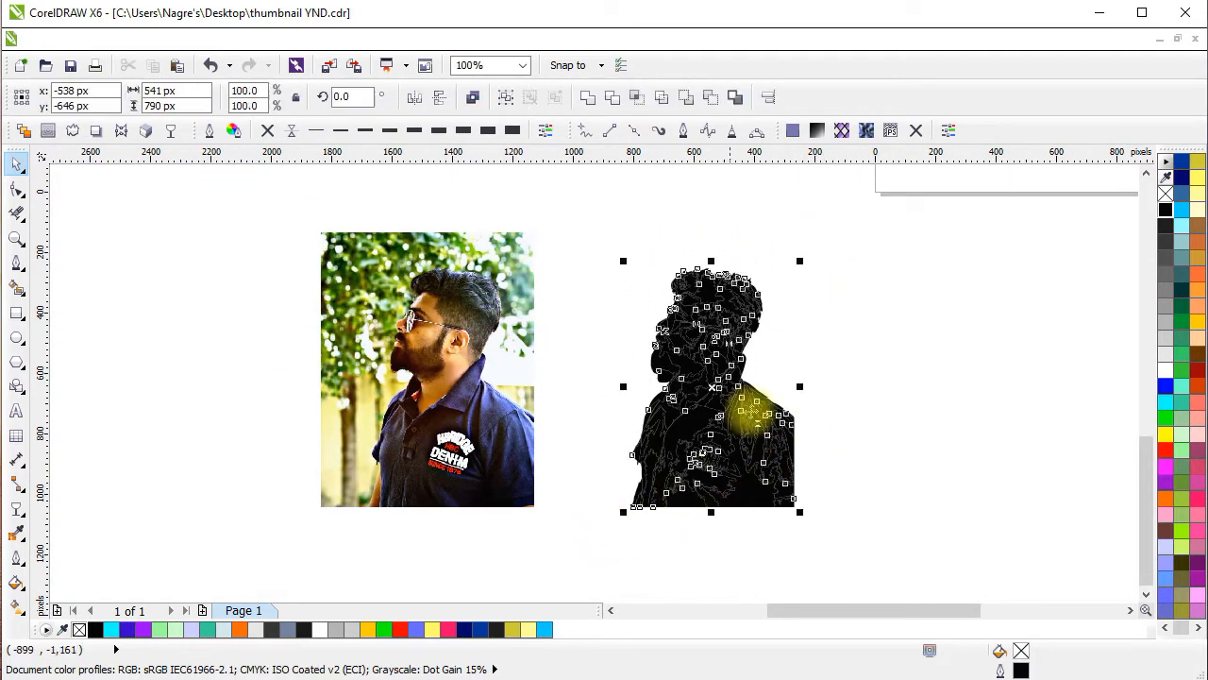
left_click_drag(869, 325, 916, 364)
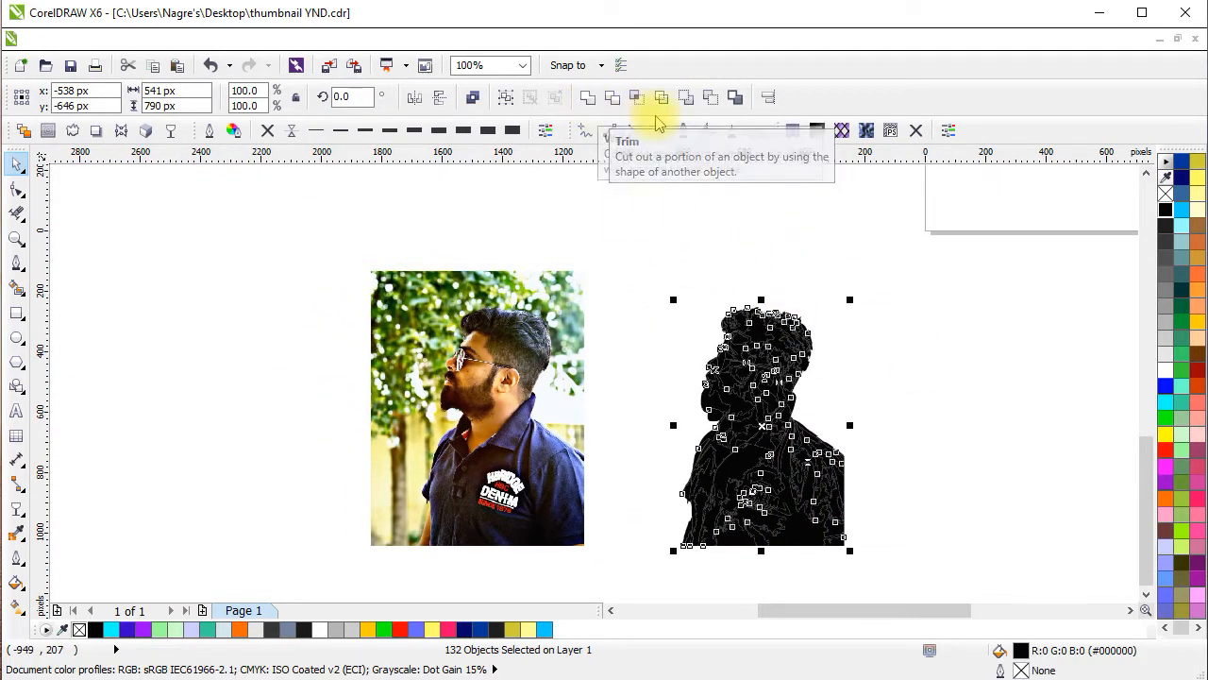
left_click(737, 98)
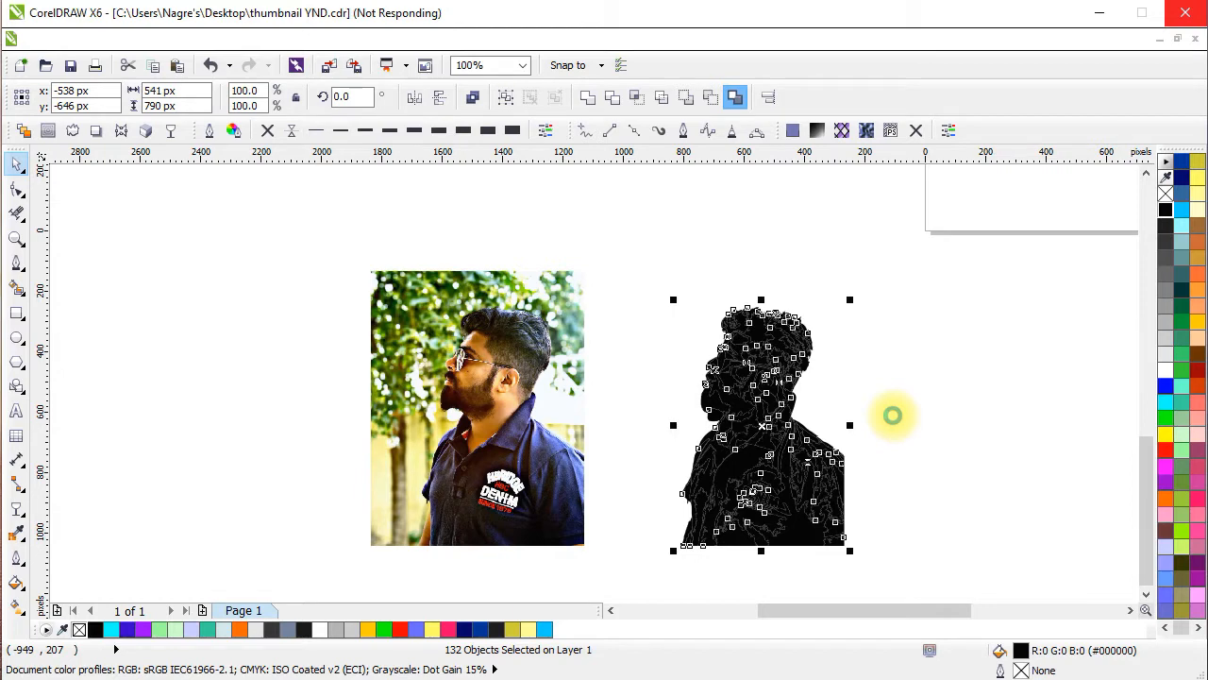
left_click_drag(804, 518, 311, 503)
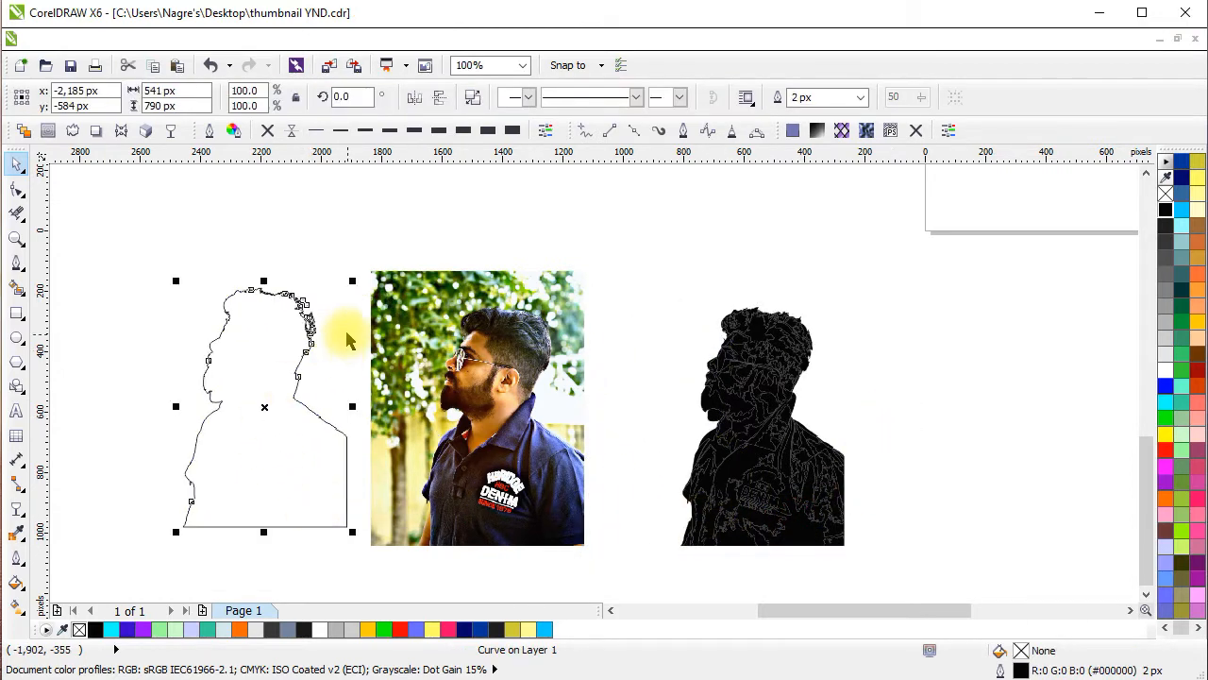
Delete the loose jagged nodes and the detached sliver at the back of the hair on the boundary outline.
scroll(347, 340, "up", 4)
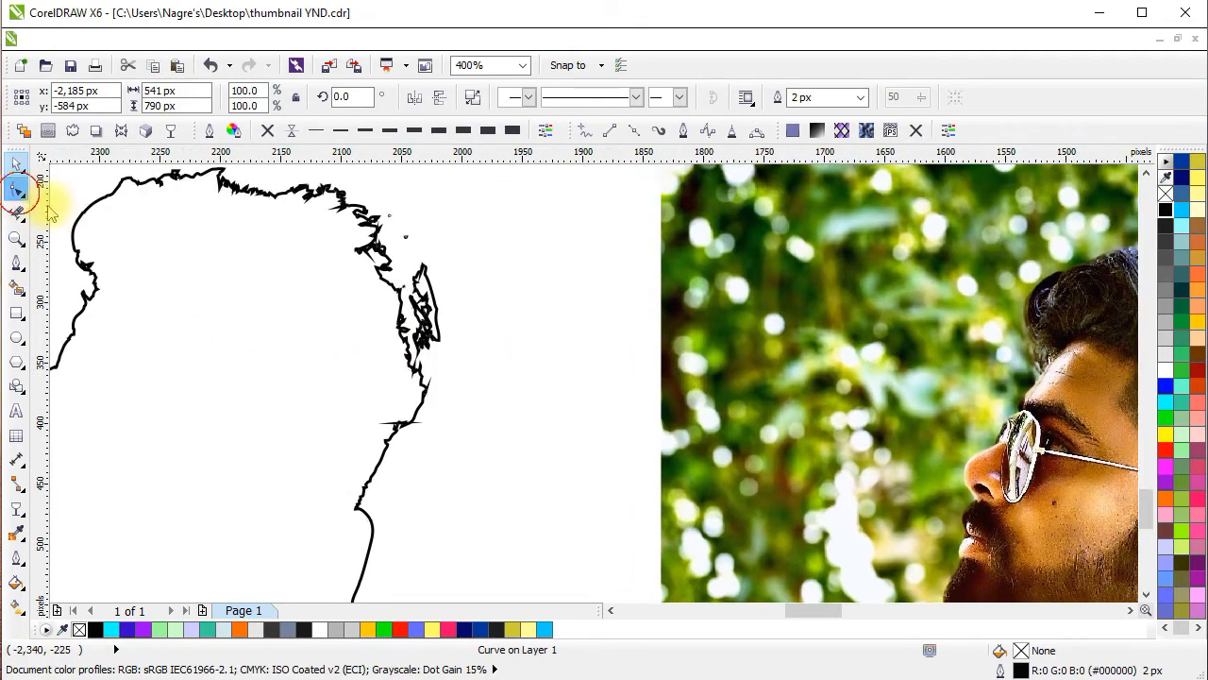
scroll(444, 321, "up", 4)
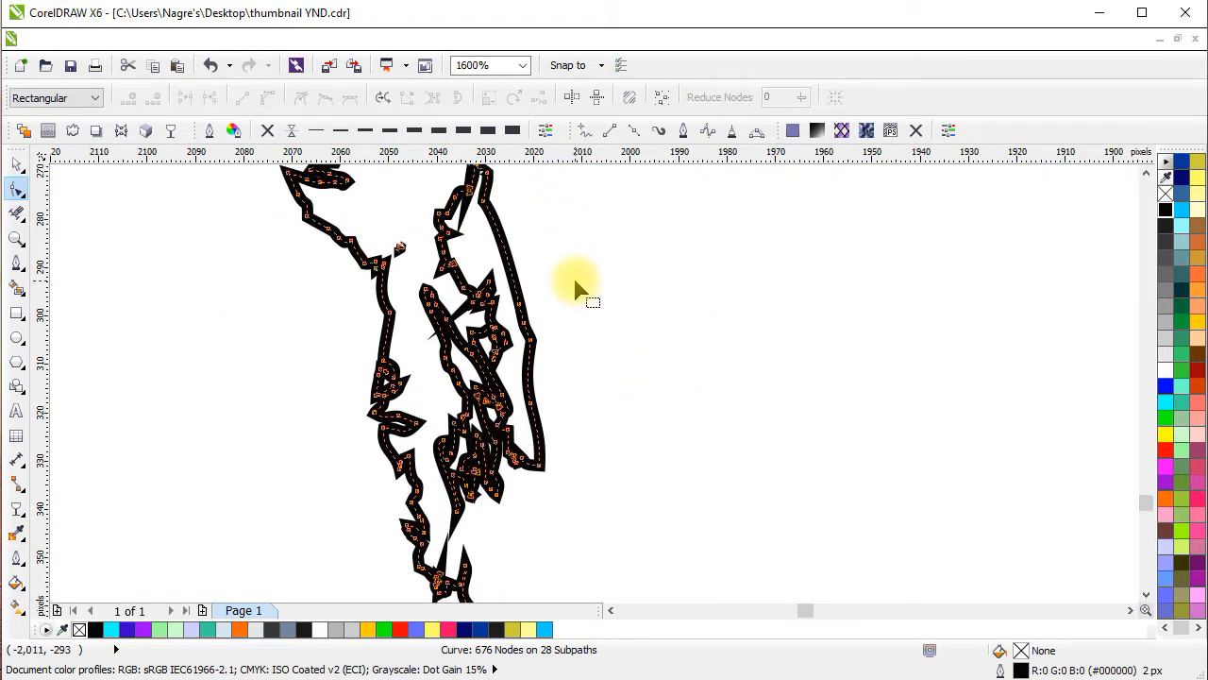
scroll(575, 286, "down", 2)
left_click_drag(593, 182, 508, 395)
key("Delete")
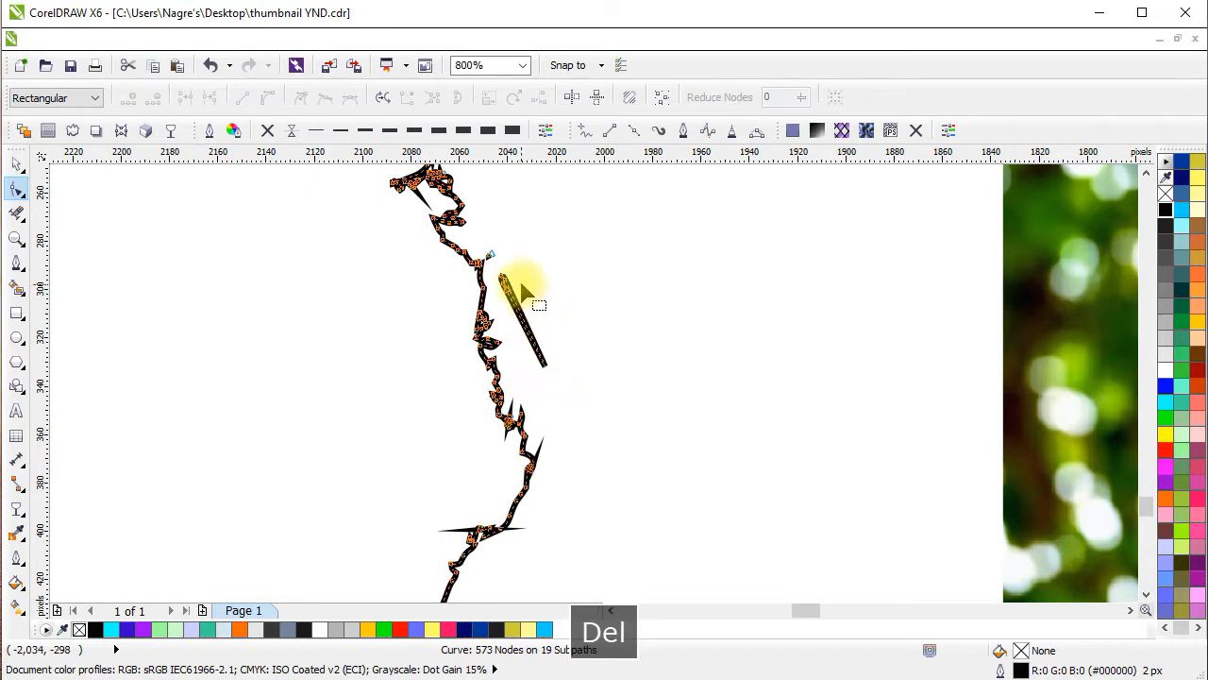
left_click(500, 277)
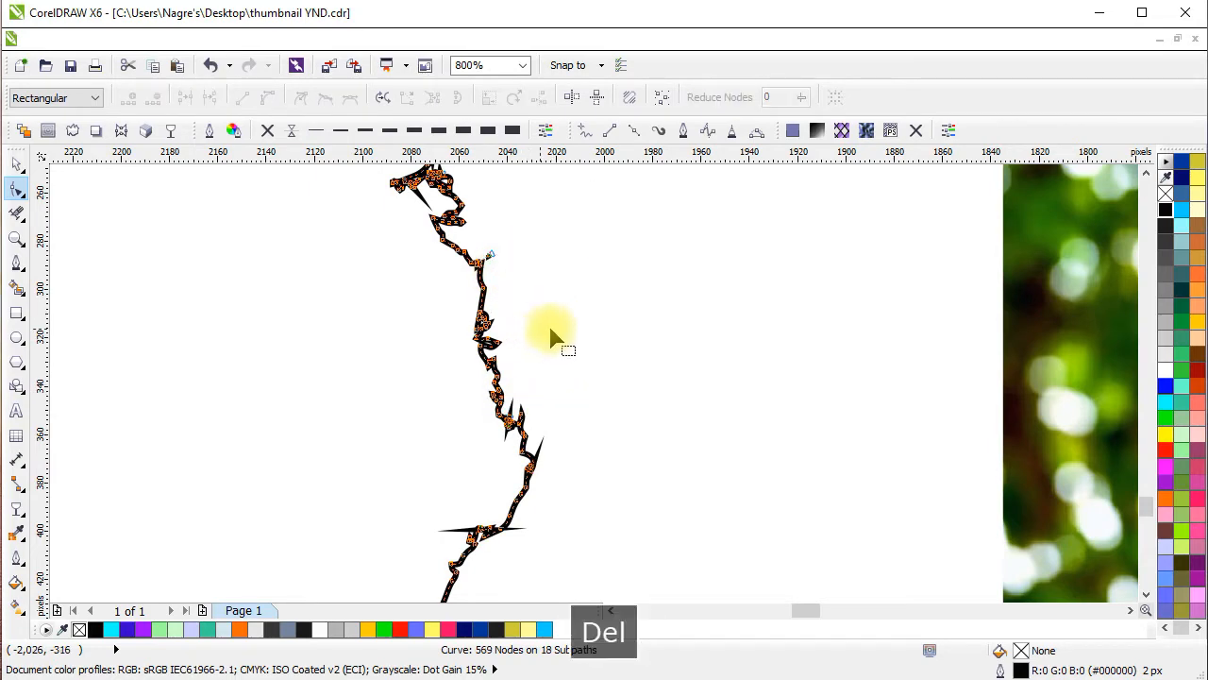
scroll(557, 341, "down", 3)
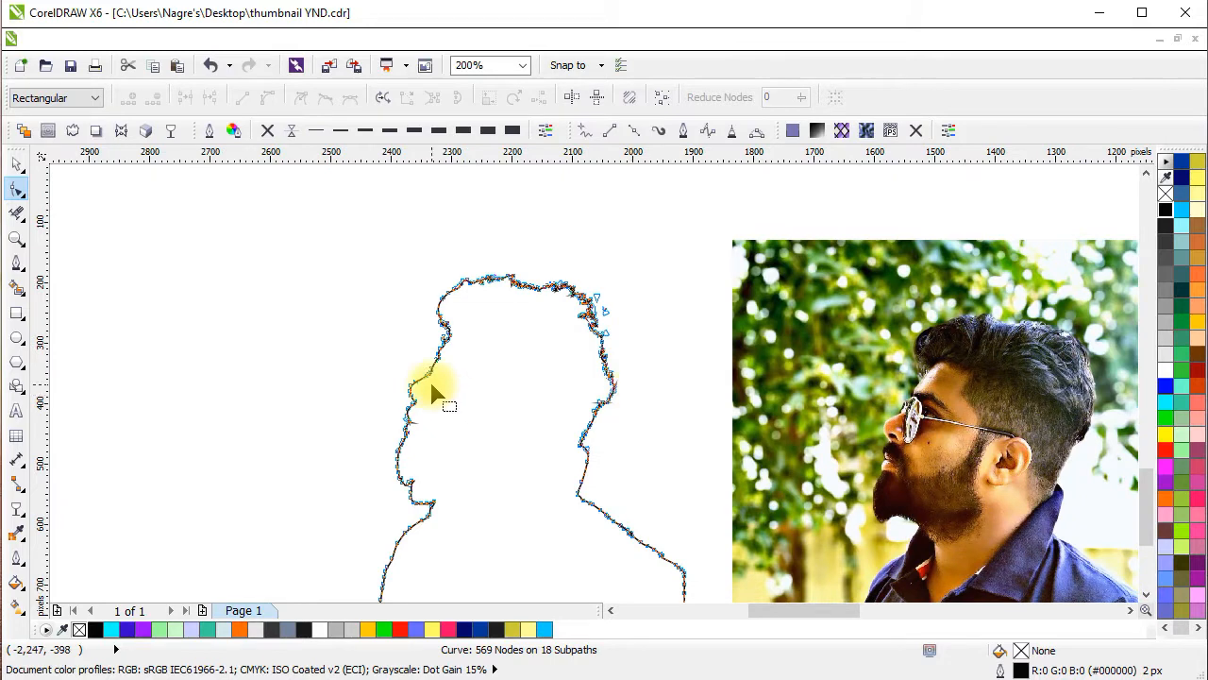
Set the boundary curve's outline width to Hairline and place it over the man in the photo, matching their lower-right corners.
left_click(17, 168)
scroll(499, 334, "down", 3)
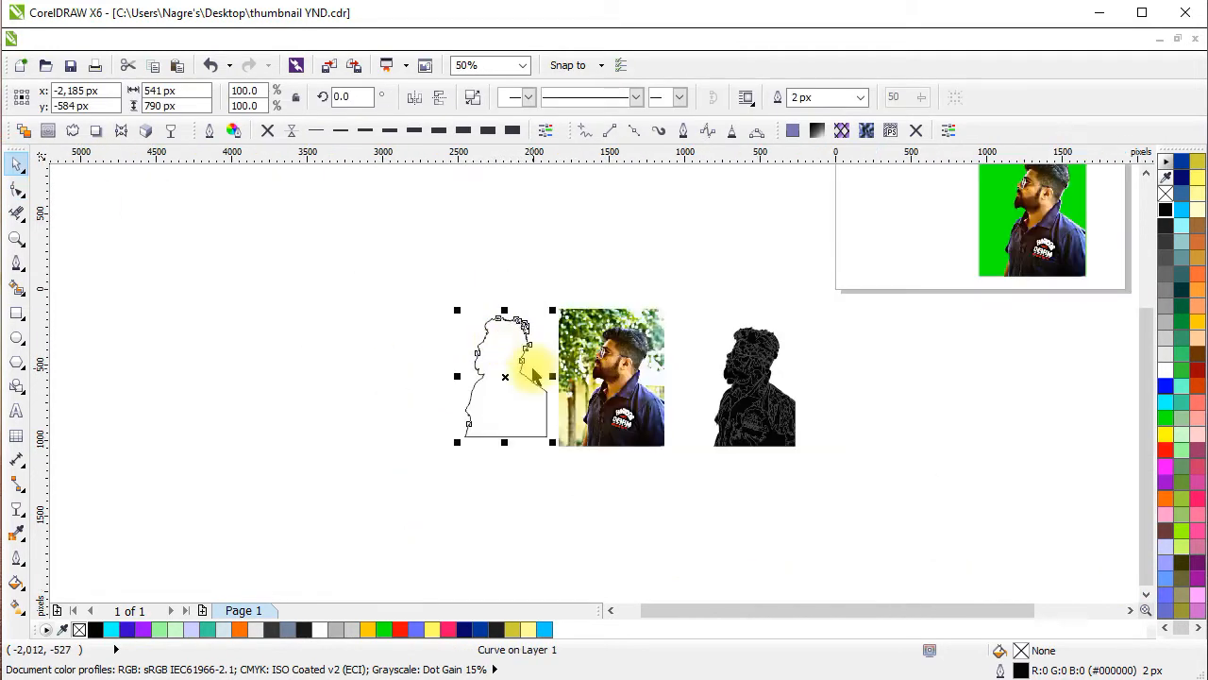
scroll(593, 454, "up", 1)
left_click(593, 456)
left_click(480, 401)
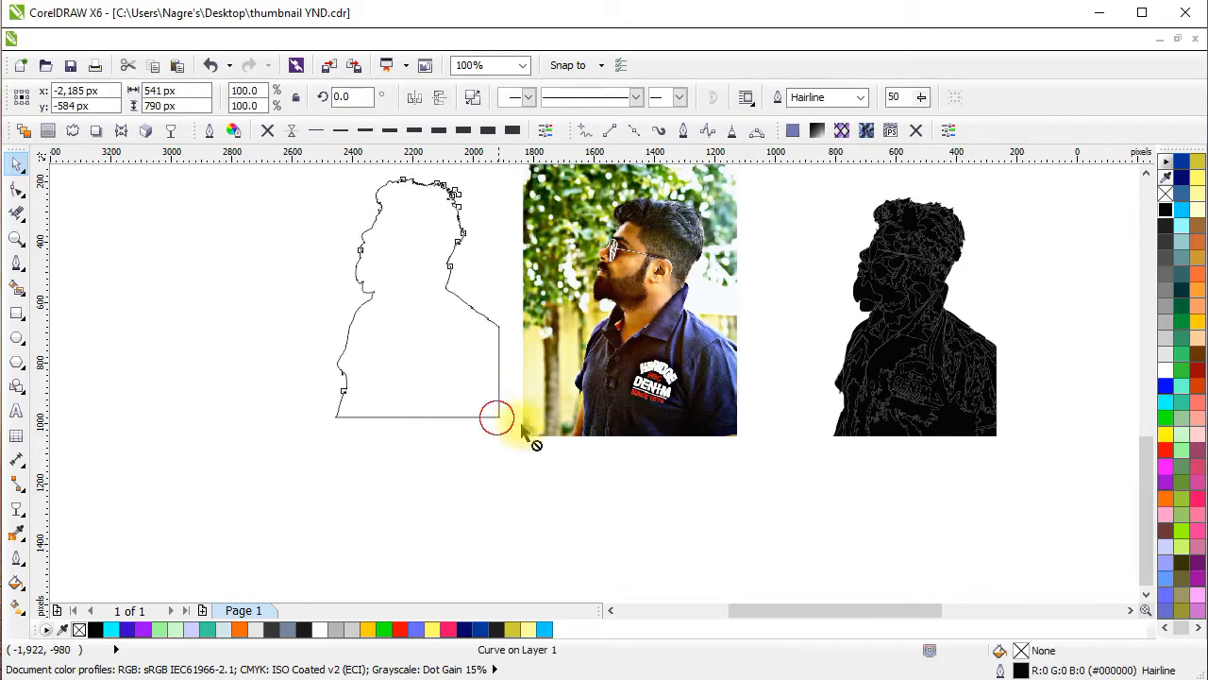
left_click_drag(522, 427, 738, 437)
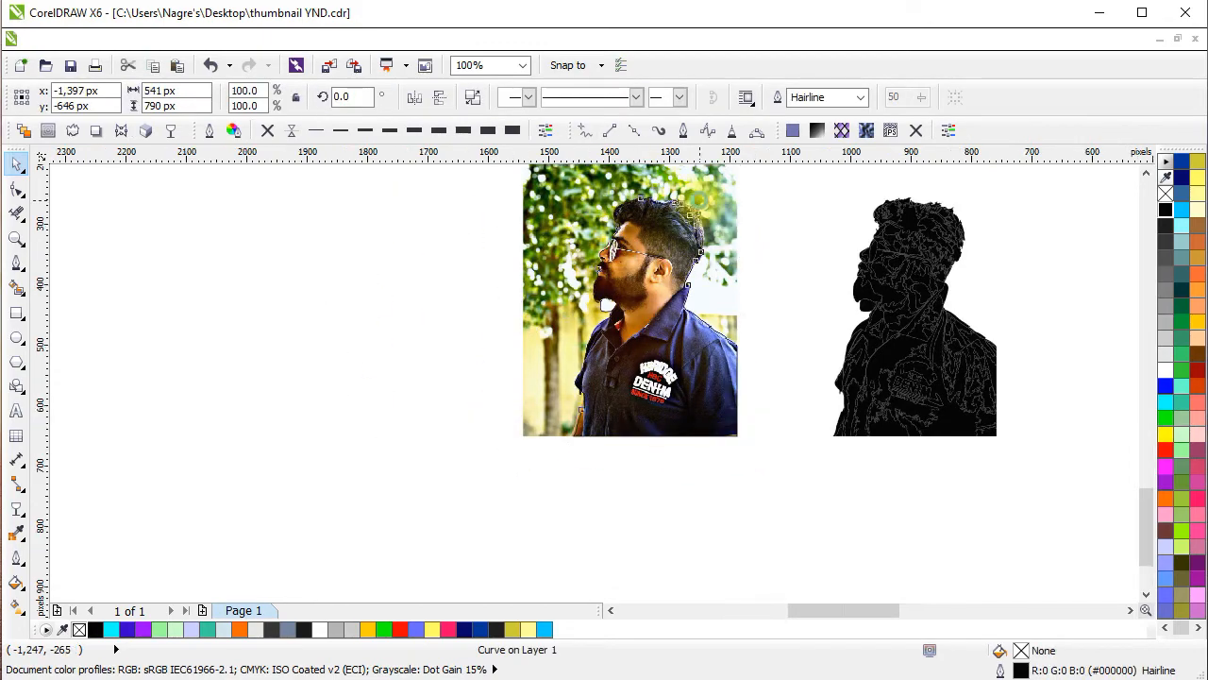
Delete the surplus outline nodes above the front of the hair and bend the curve down to follow the hair edge.
scroll(720, 273, "up", 3)
scroll(661, 335, "up", 1)
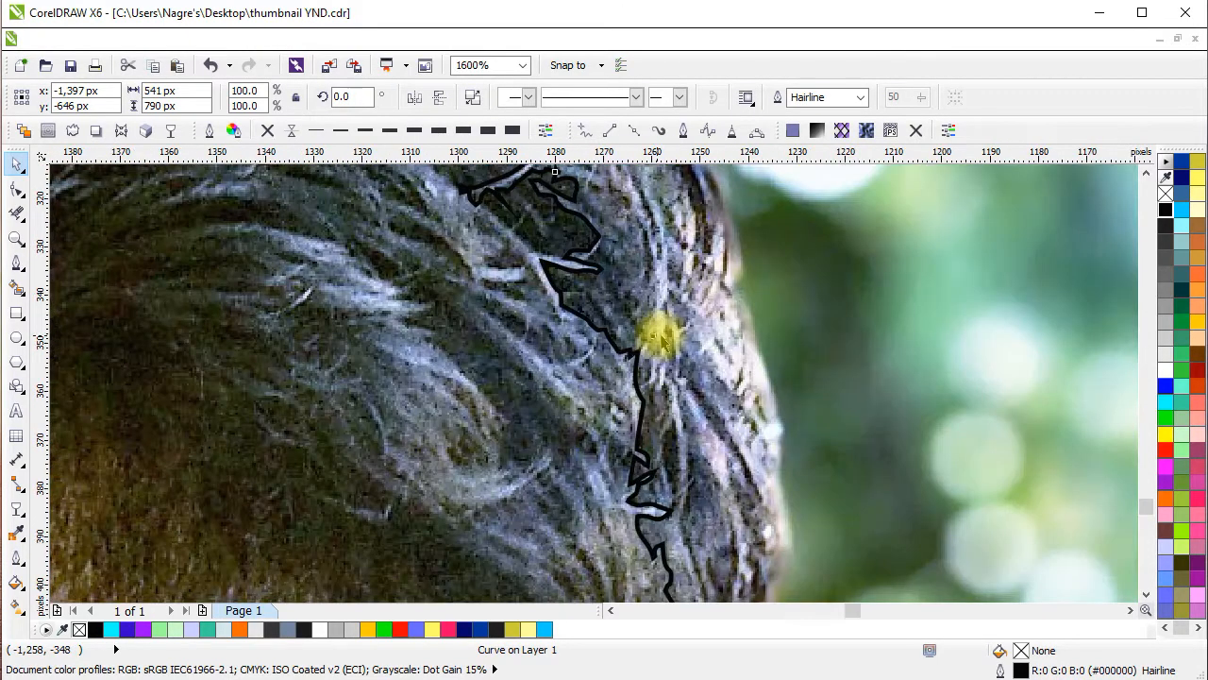
scroll(658, 335, "down", 1)
left_click_drag(658, 337, 629, 467)
left_click_drag(517, 384, 720, 392)
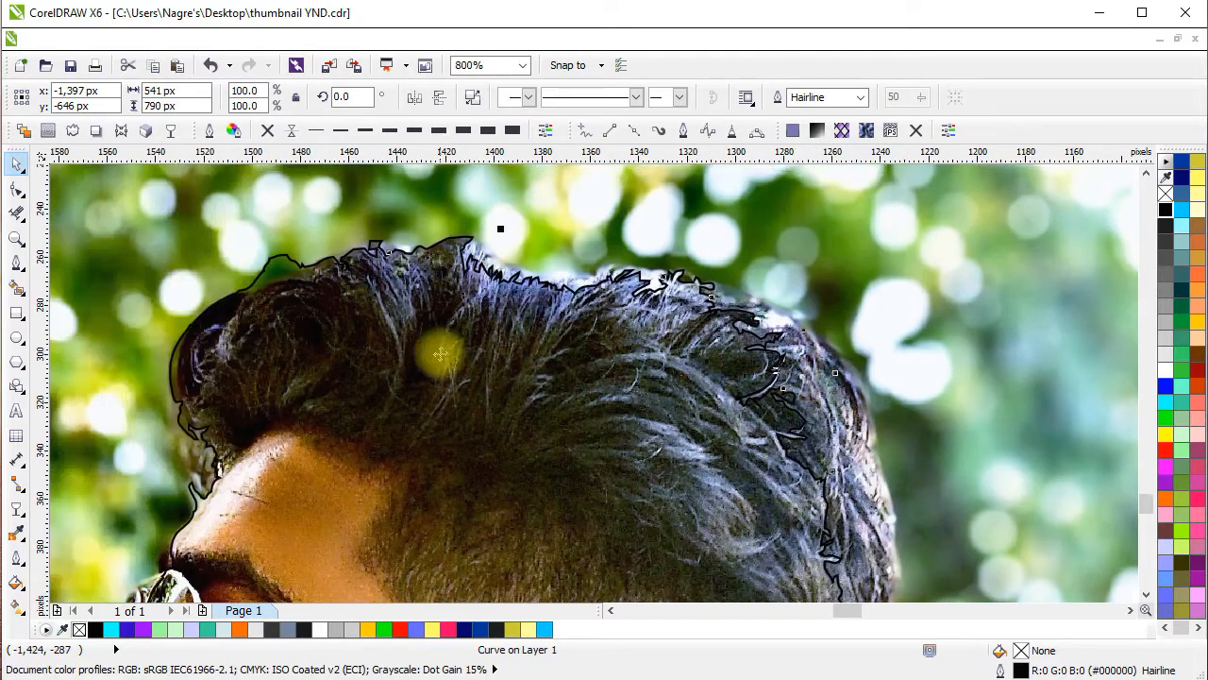
left_click(17, 188)
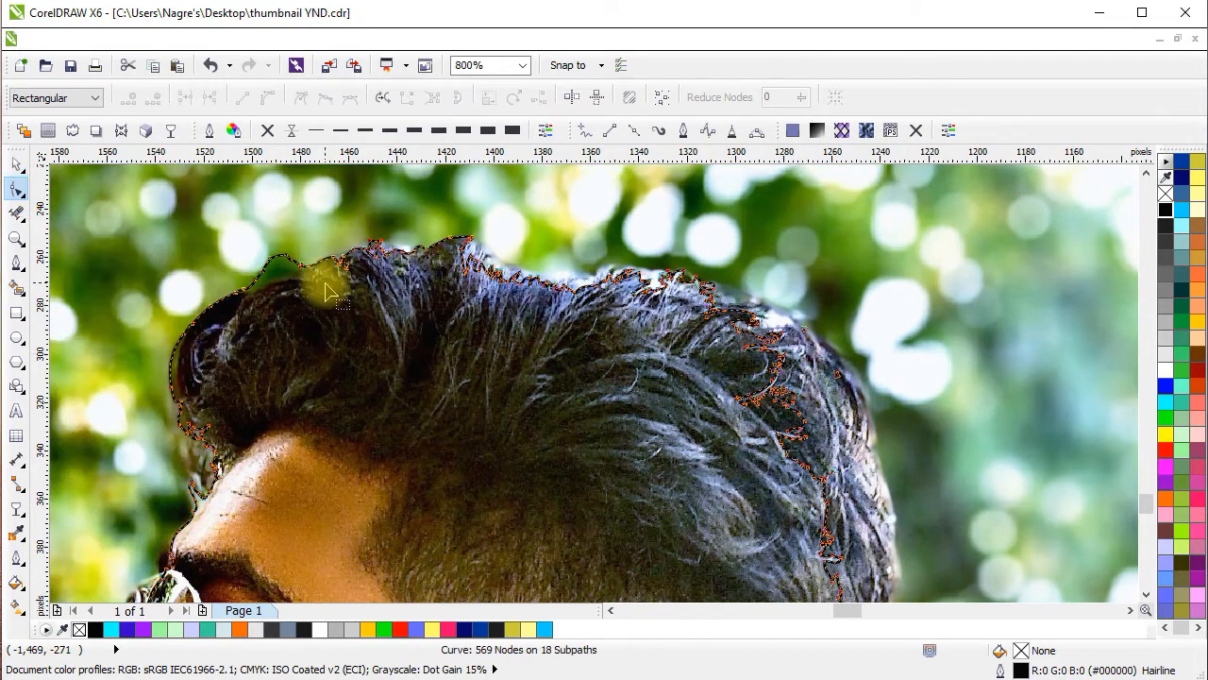
scroll(324, 277, "up", 1)
left_click_drag(283, 240, 430, 350)
key("Delete")
scroll(299, 343, "up", 1)
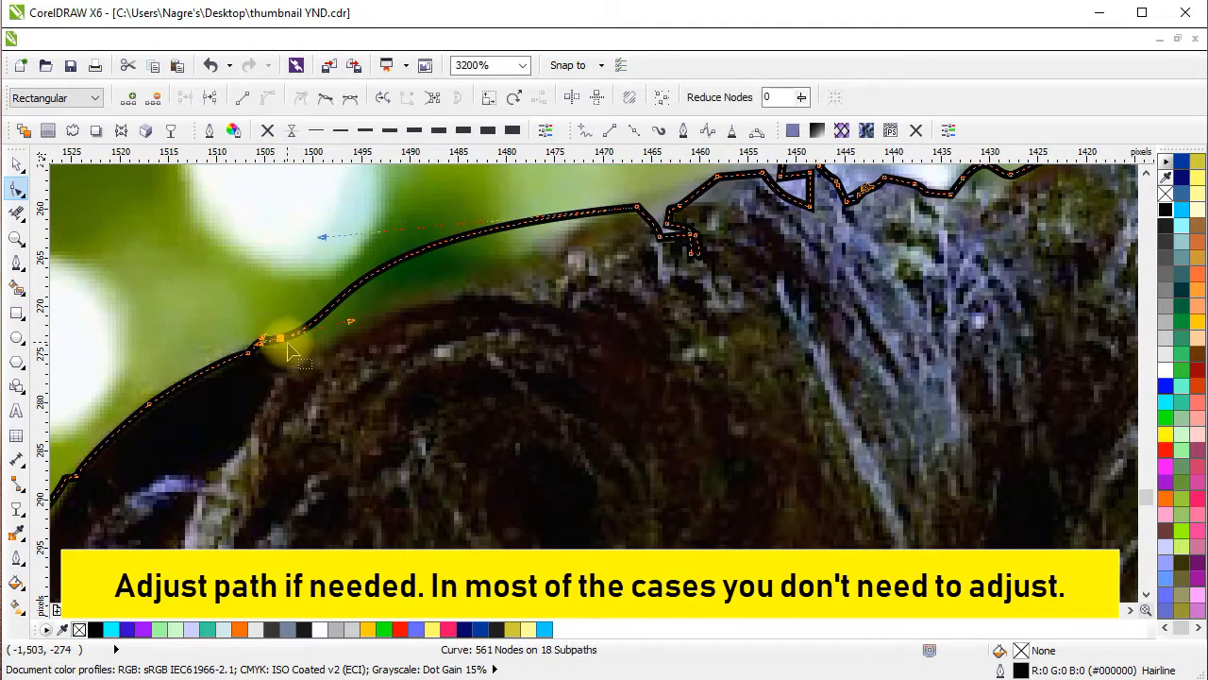
key("Delete")
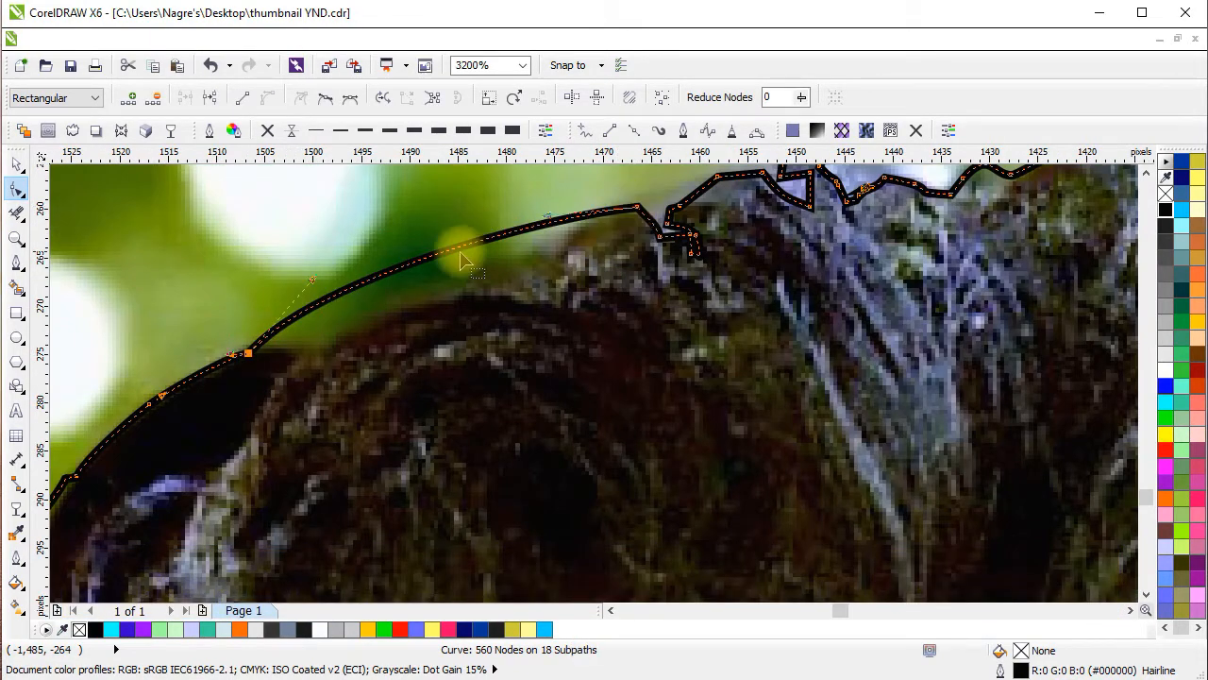
left_click_drag(456, 247, 429, 297)
left_click_drag(284, 315, 322, 337)
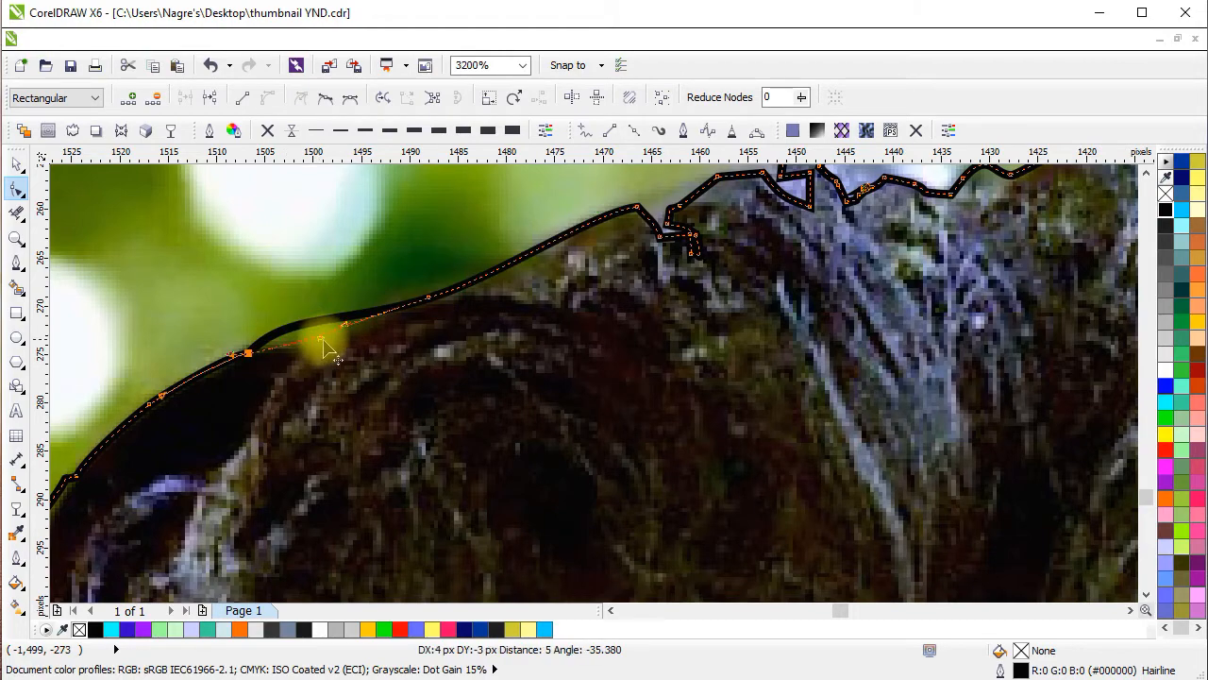
Delete the nodes of the notch beyond the front hair and reshape that segment along the top of the hair.
left_click_drag(719, 250, 383, 361)
left_click_drag(391, 319, 318, 393)
key("Delete")
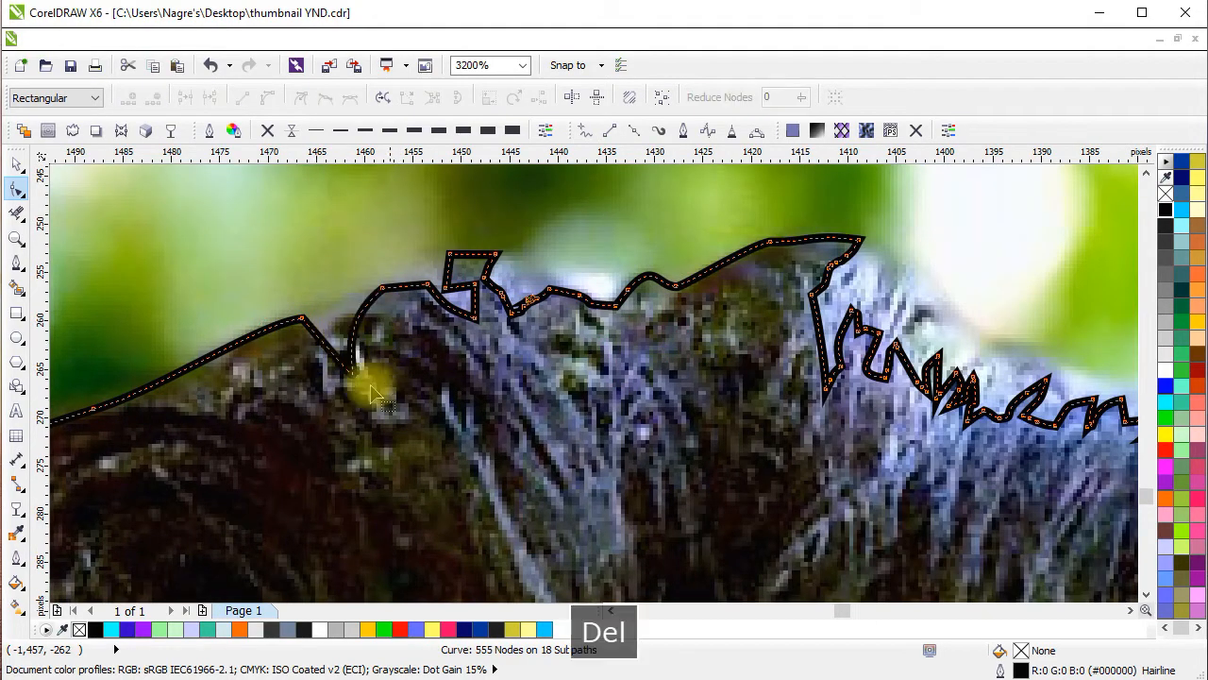
left_click(381, 289)
left_click_drag(406, 439, 337, 286)
left_click_drag(306, 347, 360, 294)
Delete the jagged nodes on the next stretch of the hair outline and adjust its end nodes and curve to the hair edge.
left_click_drag(431, 208, 594, 357)
key("Delete")
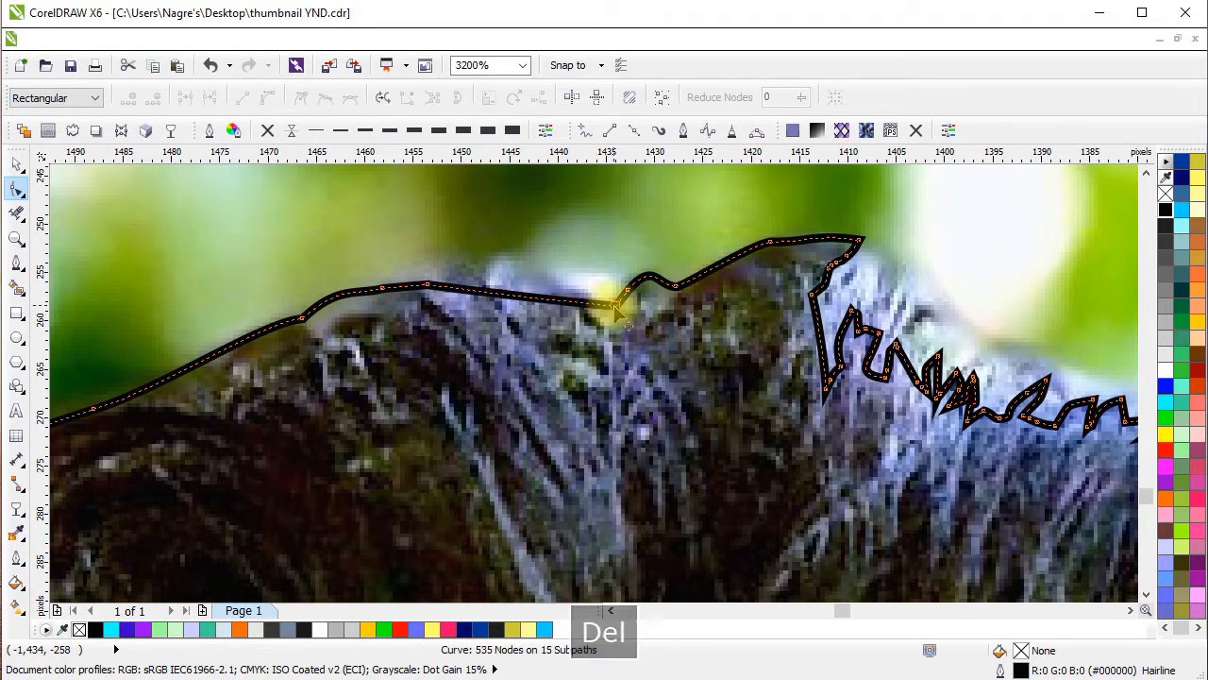
left_click_drag(616, 305, 562, 262)
left_click_drag(428, 285, 432, 274)
Delete the zigzag nodes along the middle of the hair's top and raise the curve and its end nodes toward the hair edge.
left_click_drag(864, 380, 603, 430)
left_click_drag(526, 310, 387, 363)
key("Delete")
left_click(338, 198)
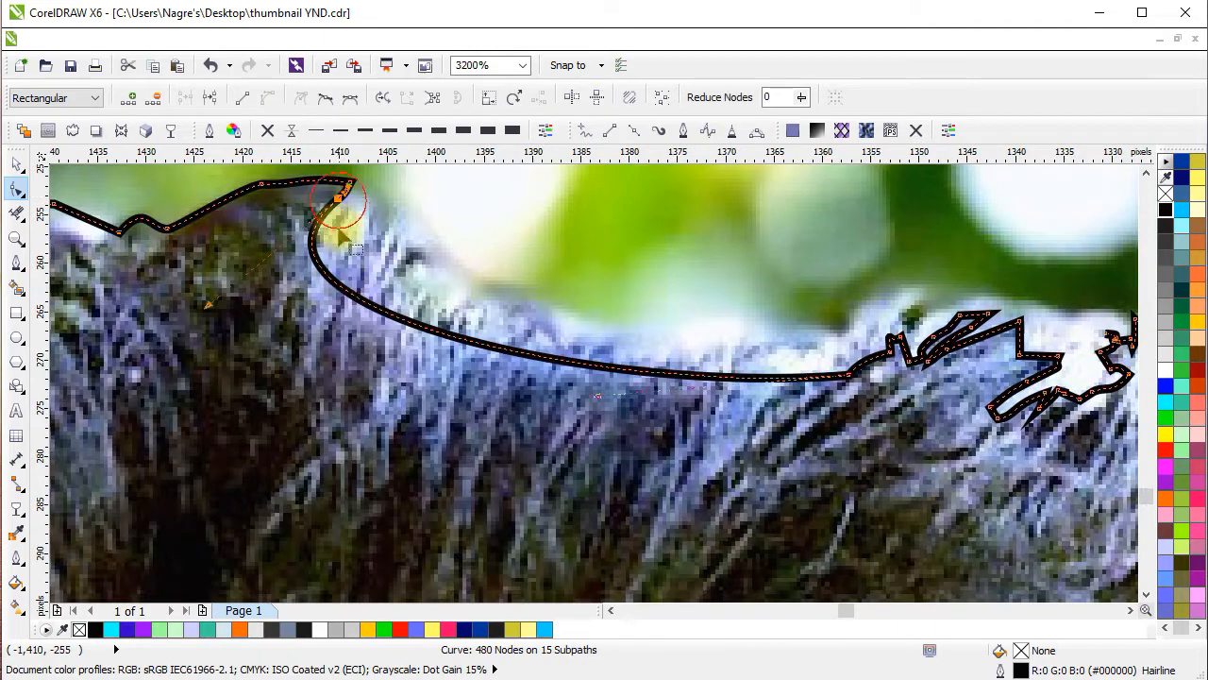
left_click_drag(206, 308, 417, 218)
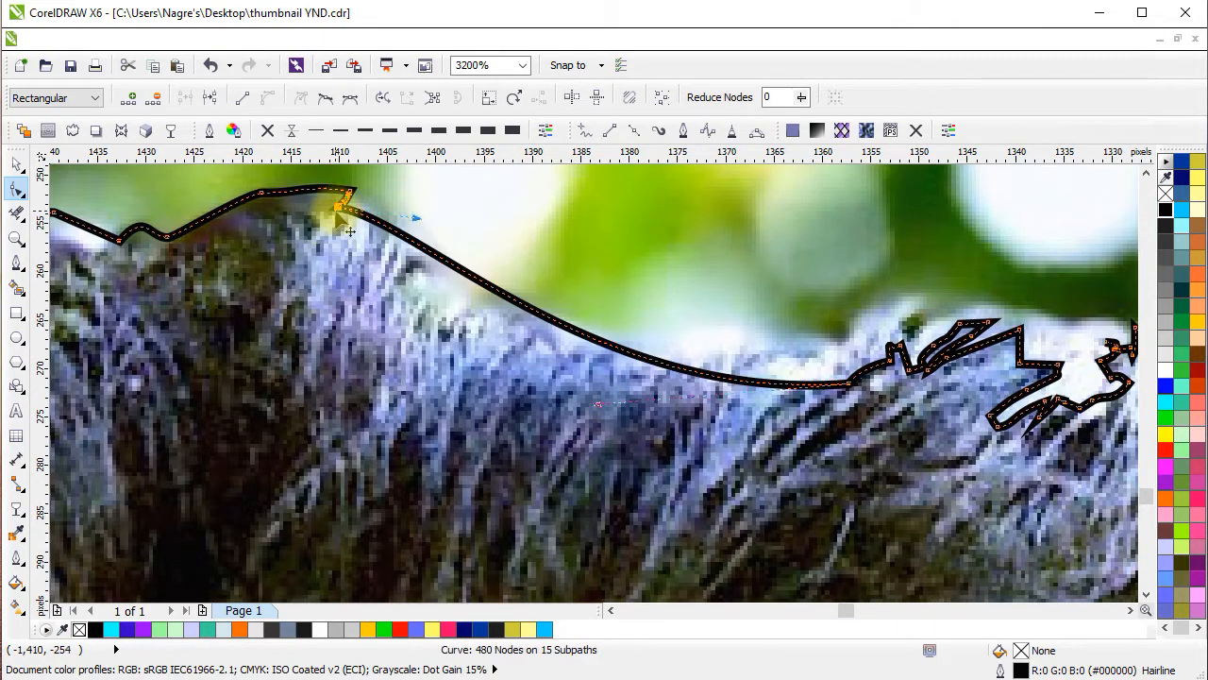
left_click_drag(339, 207, 359, 213)
left_click_drag(866, 404, 737, 343)
left_click_drag(845, 382, 723, 421)
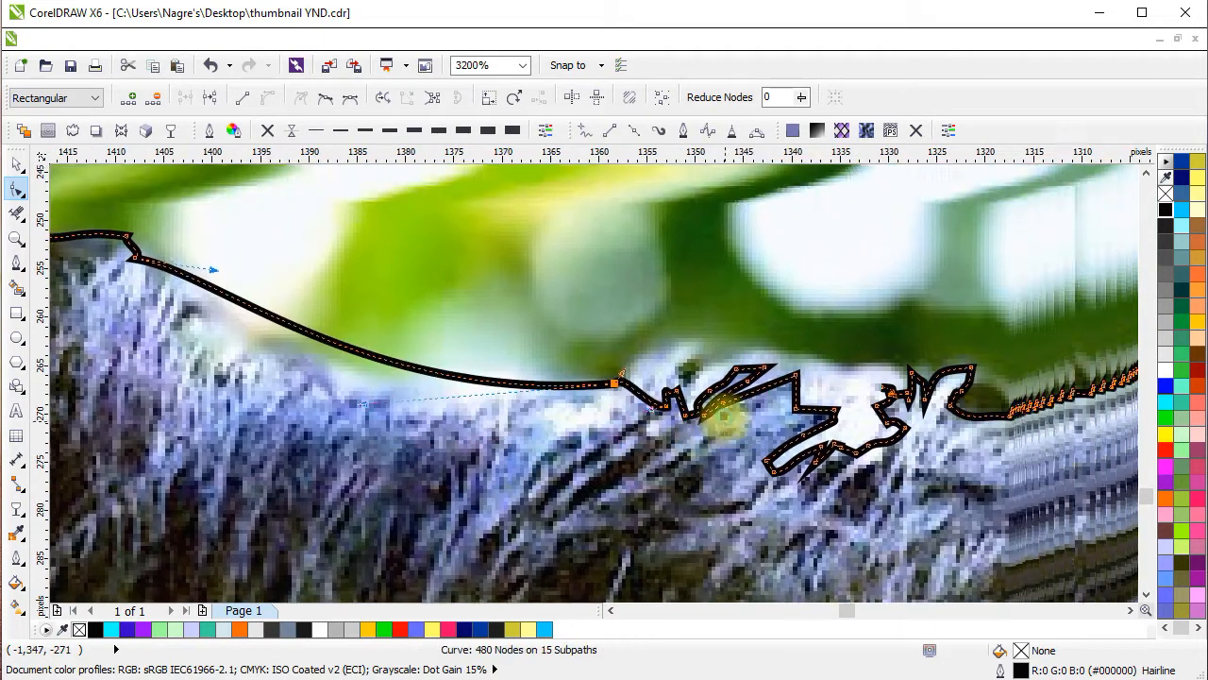
Delete the spiky nodes past the middle dip, move the end node up to the hair edge and flatten the connecting curve.
left_click_drag(838, 355, 651, 466)
key("Delete")
left_click_drag(775, 472, 839, 364)
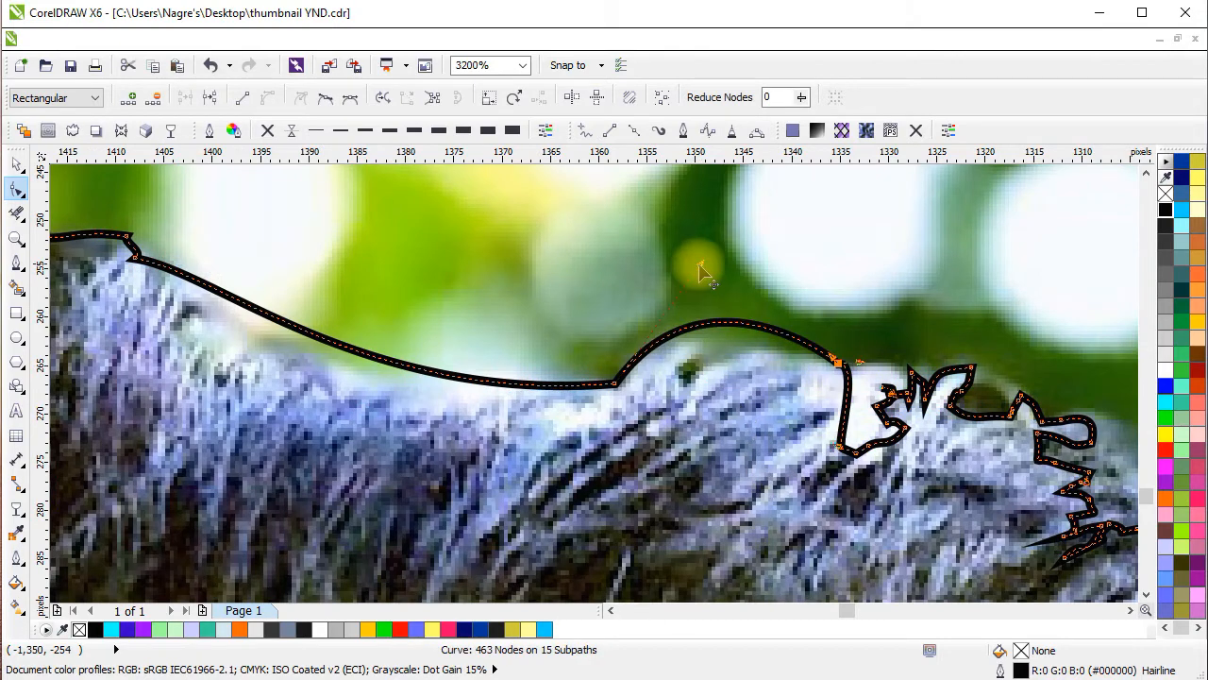
left_click_drag(700, 265, 694, 341)
Delete the jagged outline nodes and stray subpaths cutting through the hair at the upper back of the head.
left_click_drag(984, 477, 564, 316)
left_click_drag(504, 274, 568, 326)
key("Delete")
left_click_drag(613, 190, 472, 331)
key("Delete")
scroll(365, 307, "down", 2)
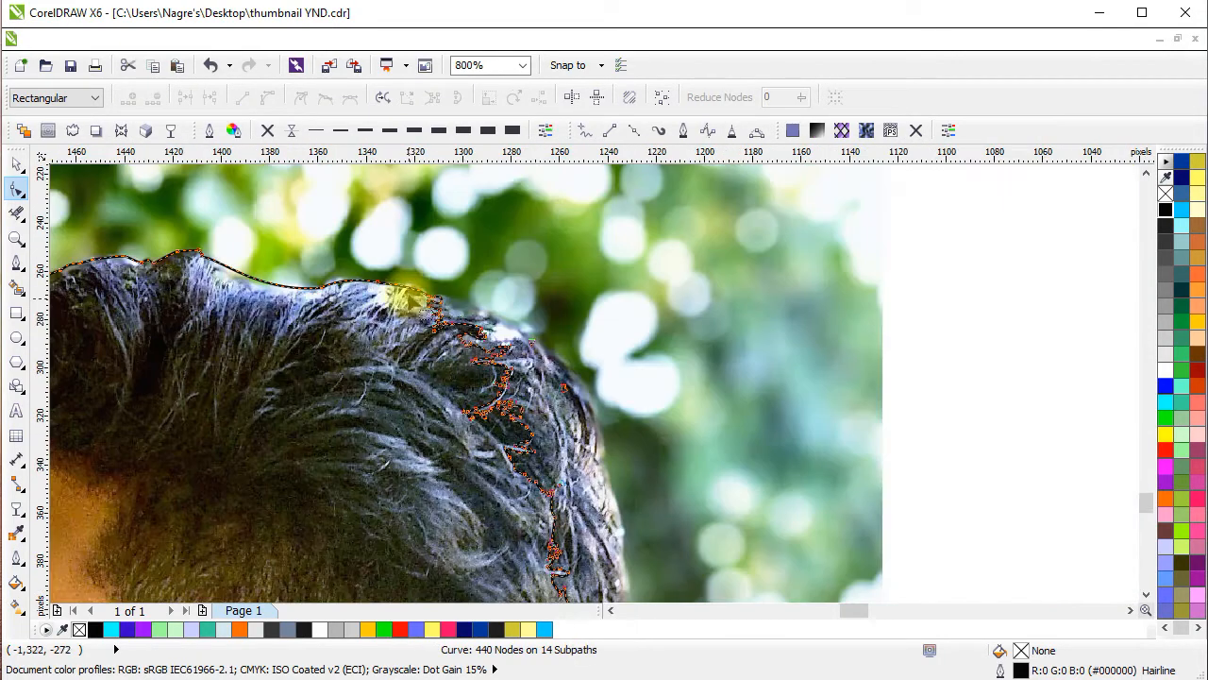
left_click_drag(615, 502, 617, 504)
key("Delete")
scroll(457, 339, "up", 1)
scroll(510, 407, "down", 1)
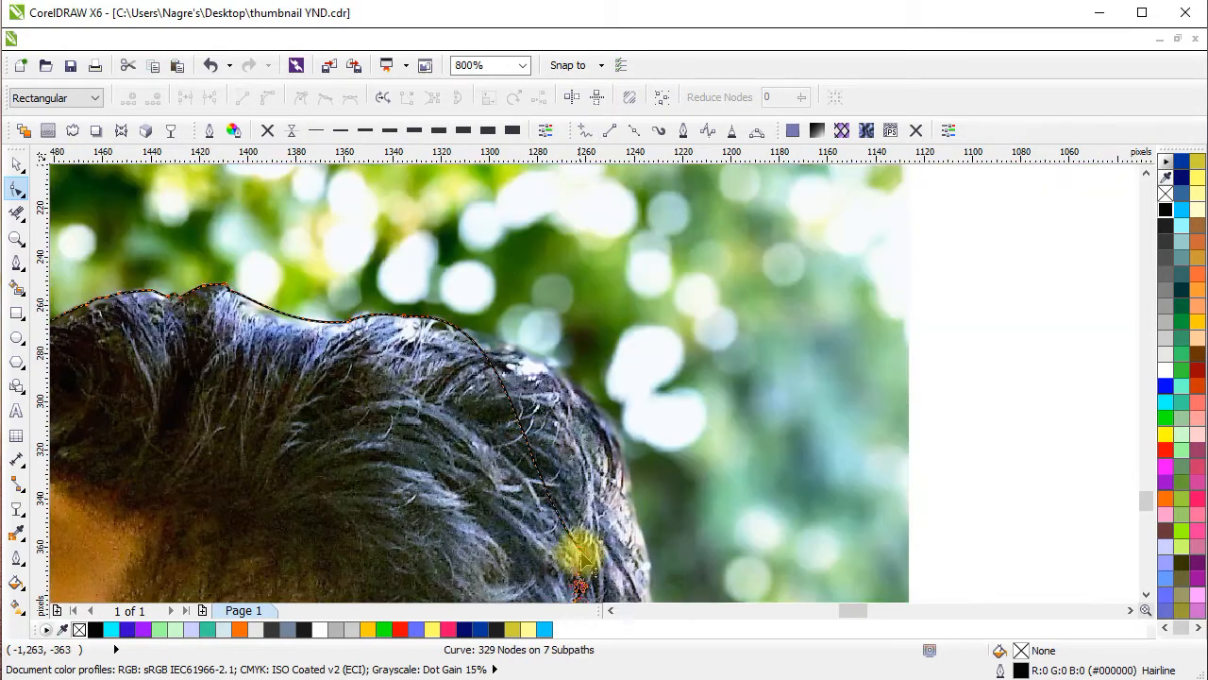
Reshape the simplified segment so that it follows the outer hair edge at the upper back of the head.
left_click_drag(581, 550, 638, 516)
scroll(585, 382, "up", 1)
left_click_drag(441, 227, 722, 393)
left_click_drag(716, 396, 552, 126)
left_click_drag(397, 202, 509, 276)
Delete the jagged outline nodes down the back of the head above the nape.
scroll(512, 277, "down", 1)
left_click_drag(416, 353, 408, 268)
key("Delete")
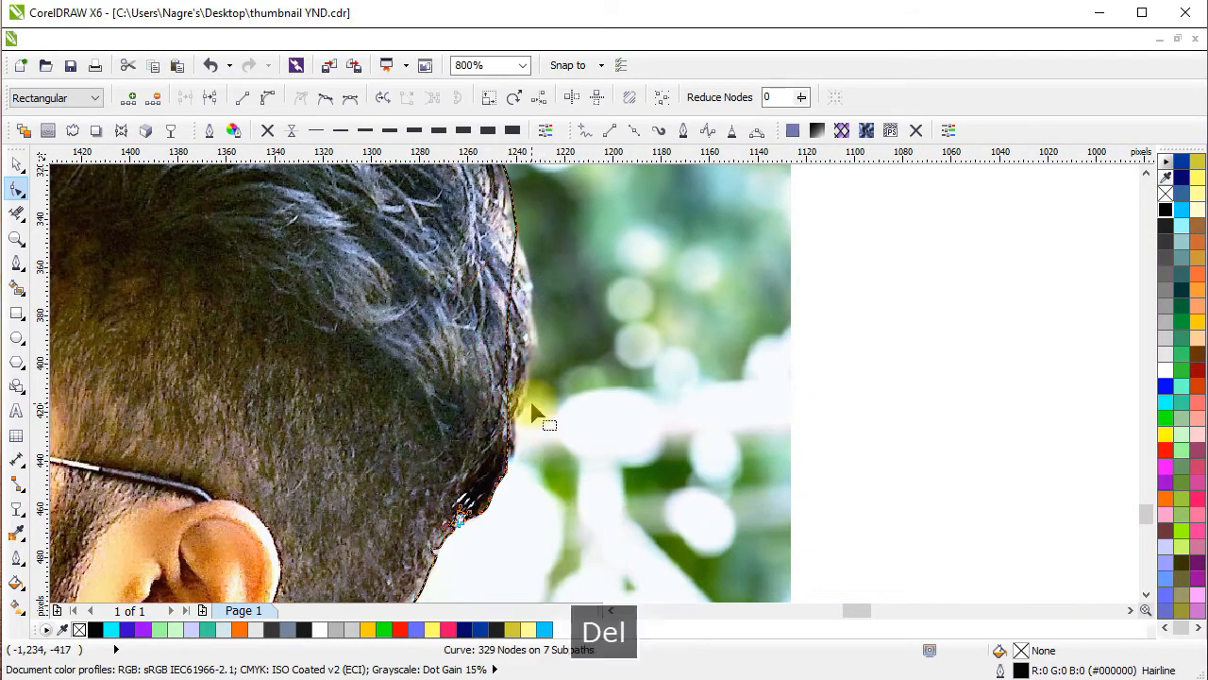
scroll(514, 283, "up", 2)
scroll(511, 281, "down", 1)
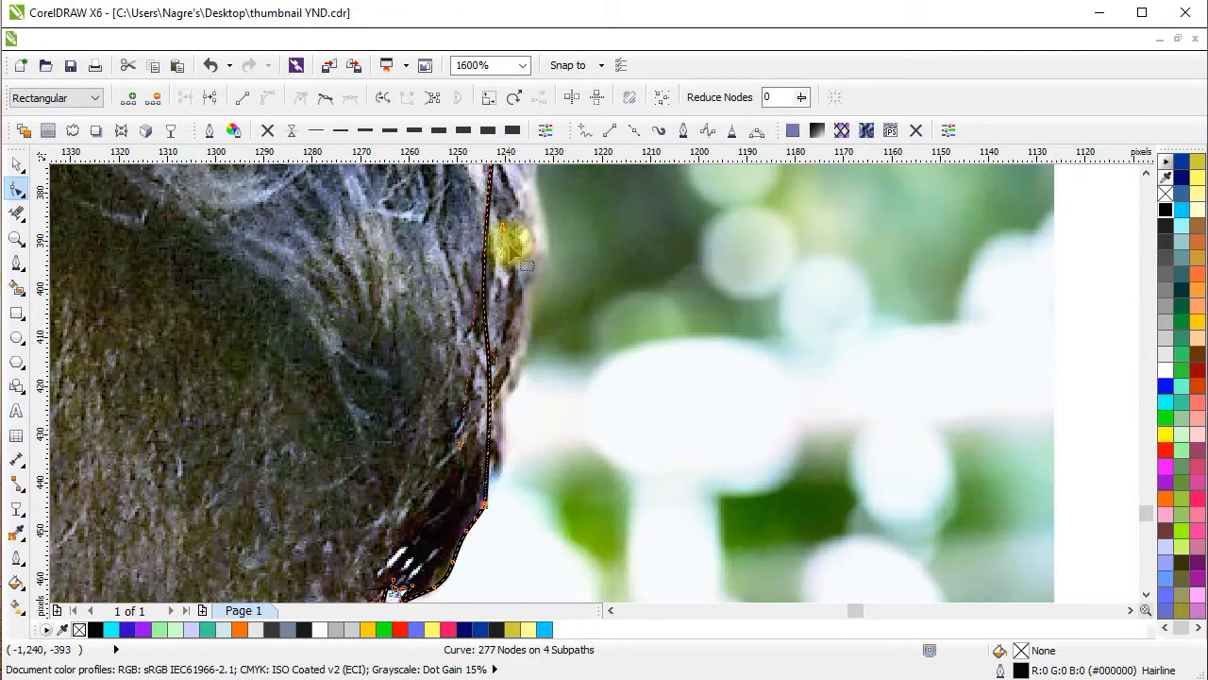
Pull the outline out to the hair edge along the lower back of the head.
left_click_drag(510, 224, 546, 306)
left_click_drag(462, 448, 564, 232)
scroll(585, 372, "down", 2)
scroll(585, 372, "up", 2)
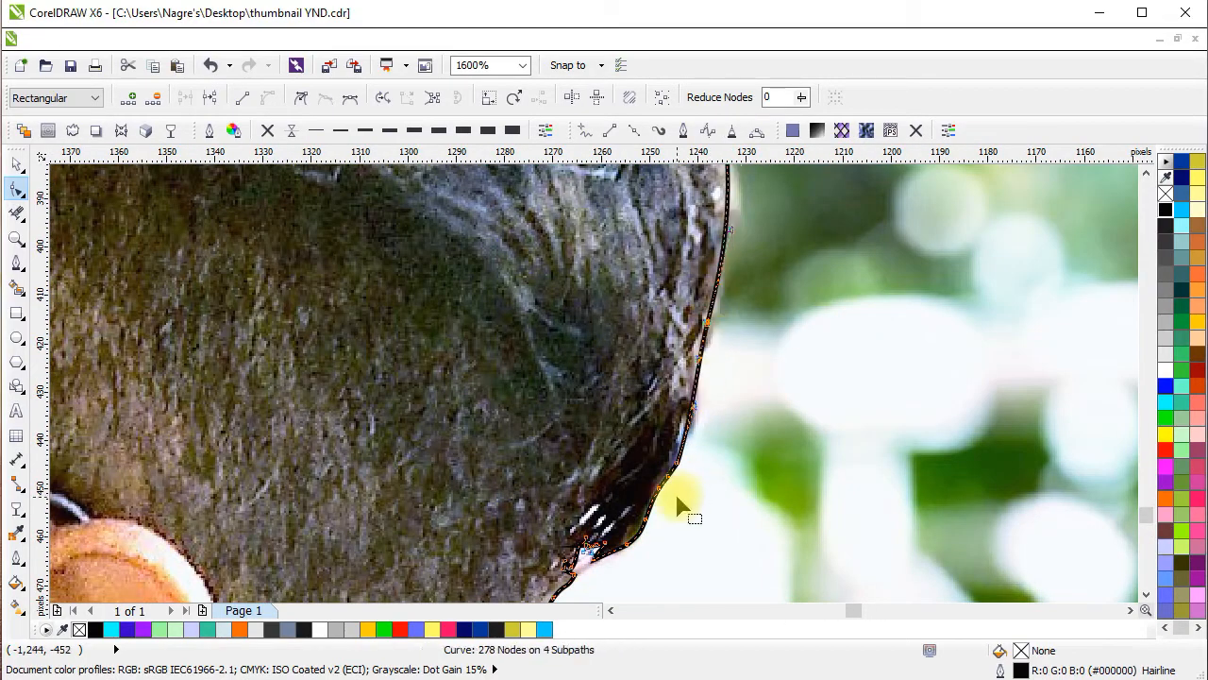
Delete the stray node under the beard and the extra nodes along the collar edge below the white gap.
scroll(715, 359, "down", 2)
scroll(722, 358, "down", 1)
scroll(515, 465, "up", 1)
left_click(588, 315)
scroll(588, 318, "up", 1)
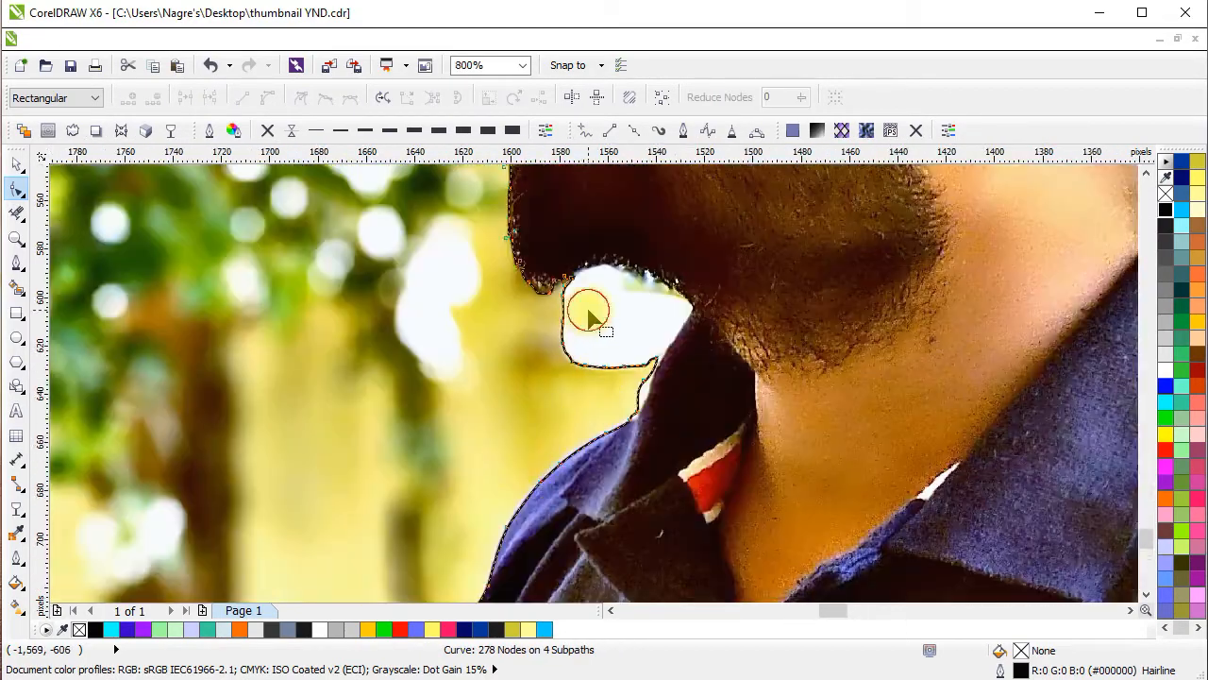
scroll(585, 288, "up", 1)
left_click(562, 277)
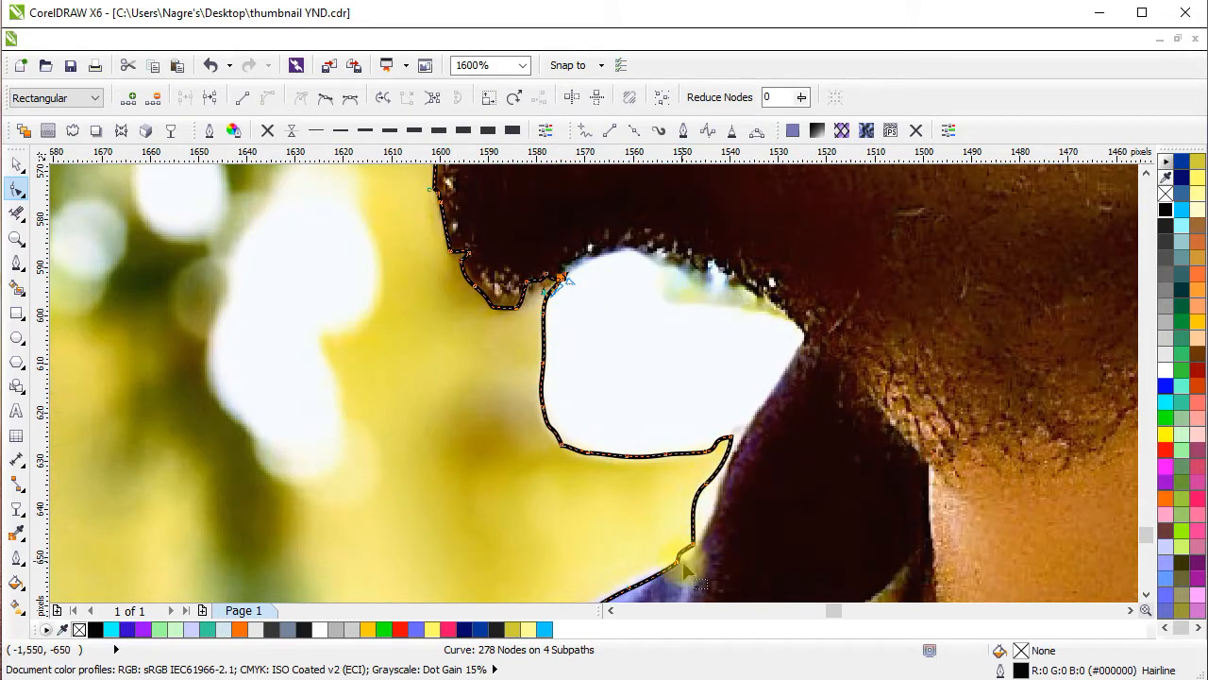
key("Delete")
scroll(692, 545, "up", 1)
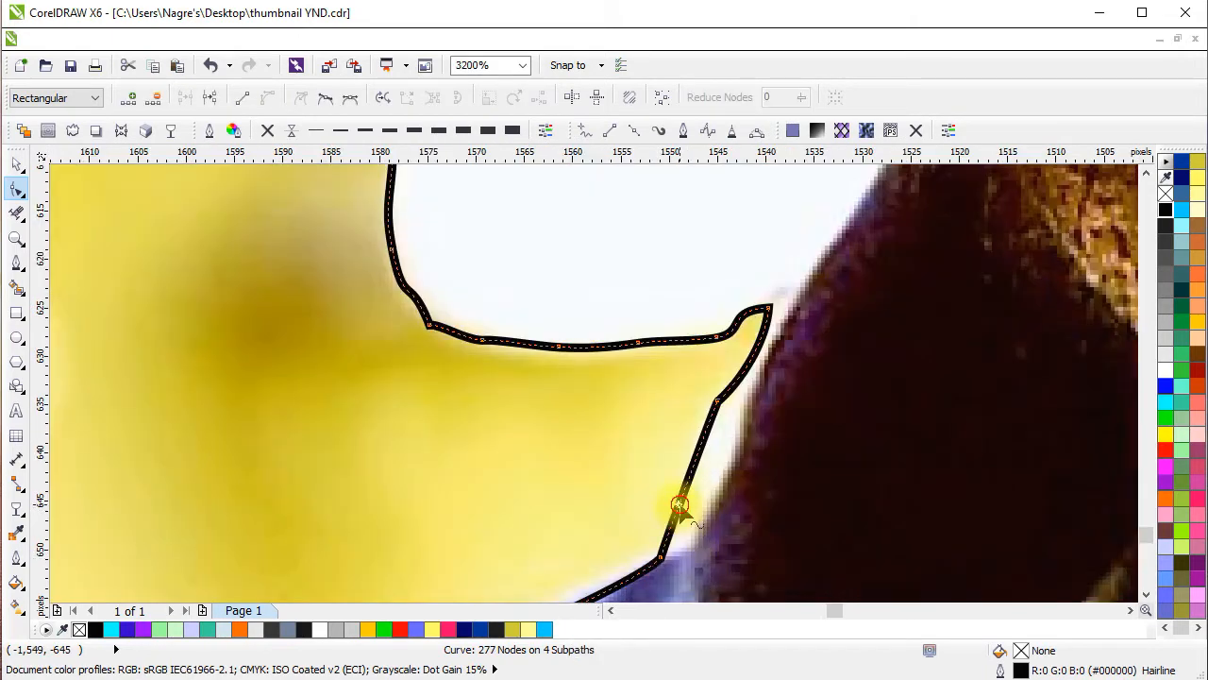
left_click_drag(707, 512, 713, 518)
left_click(718, 407)
key("Delete")
Move the outline's corner node to the collar edge and delete the jagged nodes around the white gap under the beard.
left_click_drag(769, 308, 788, 315)
scroll(788, 317, "down", 1)
left_click_drag(788, 319, 775, 516)
key("Delete")
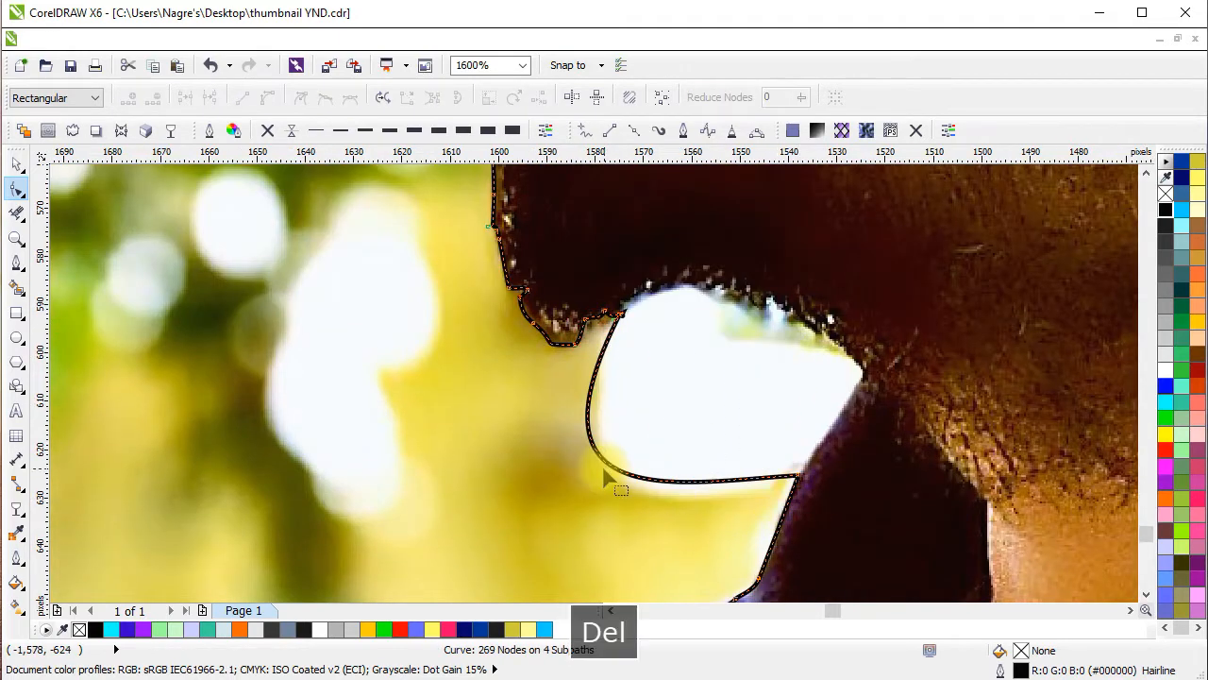
Add nodes to the simplified curve and reposition them so the outline follows the underside of the beard and the collar.
double_click(605, 464)
left_click_drag(605, 460, 794, 314)
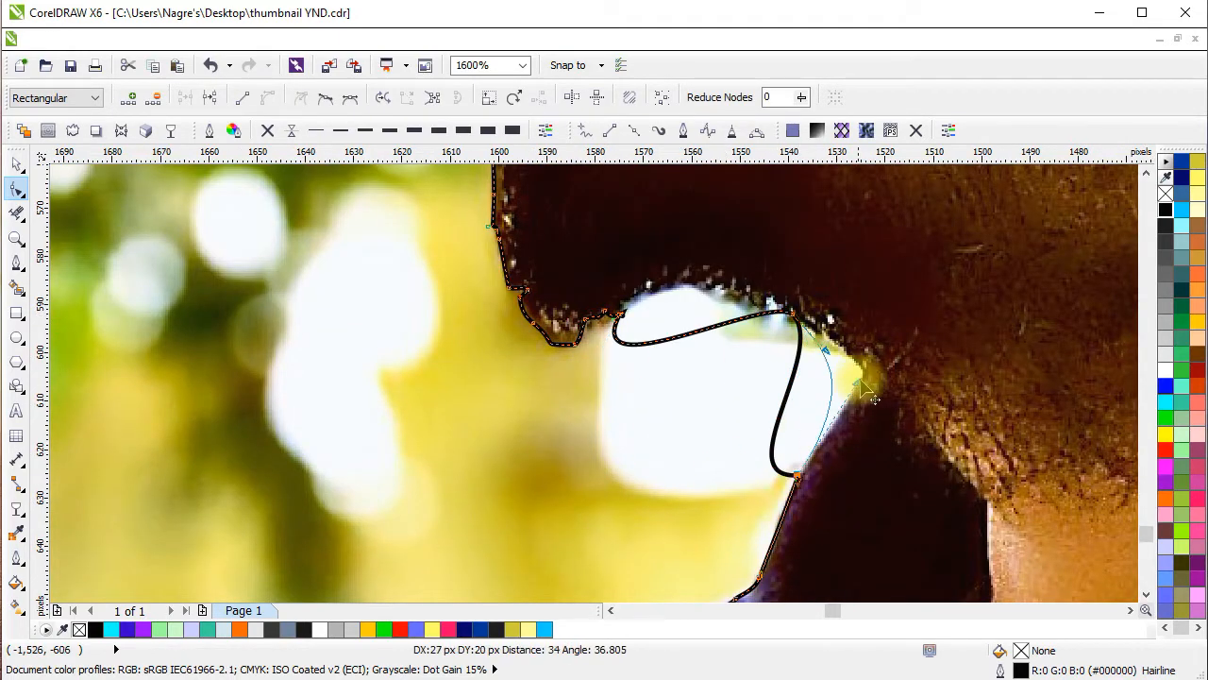
left_click_drag(781, 401, 859, 368)
left_click_drag(766, 301, 824, 372)
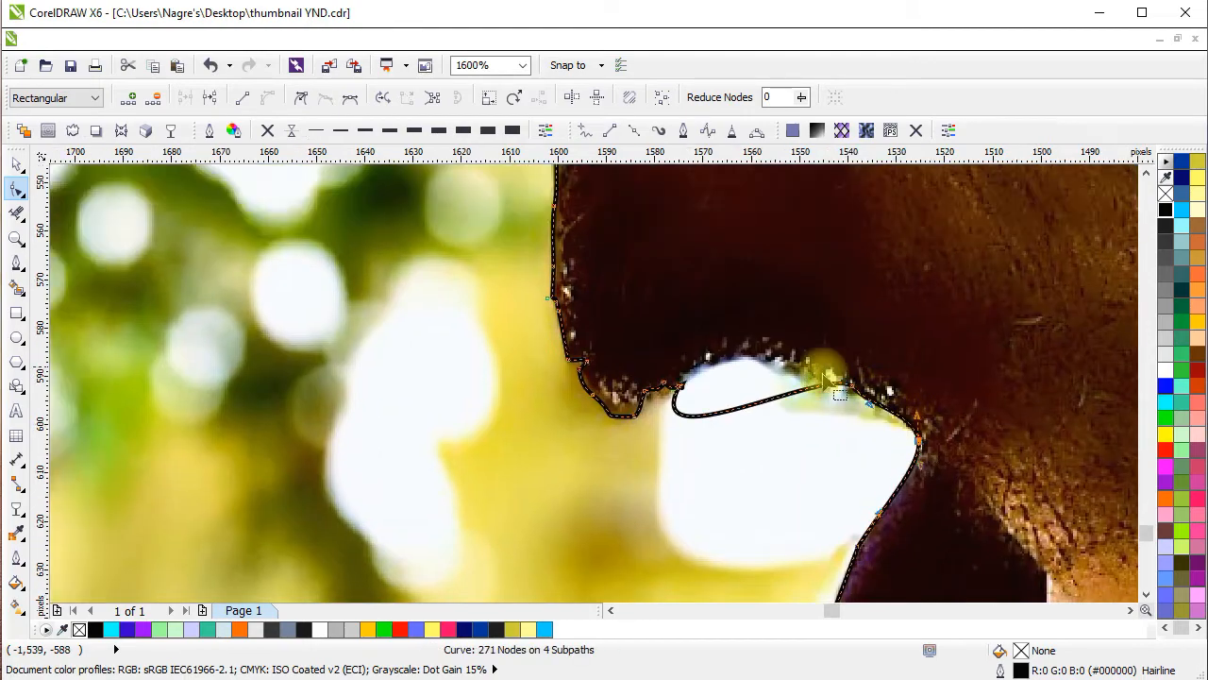
scroll(722, 351, "down", 3)
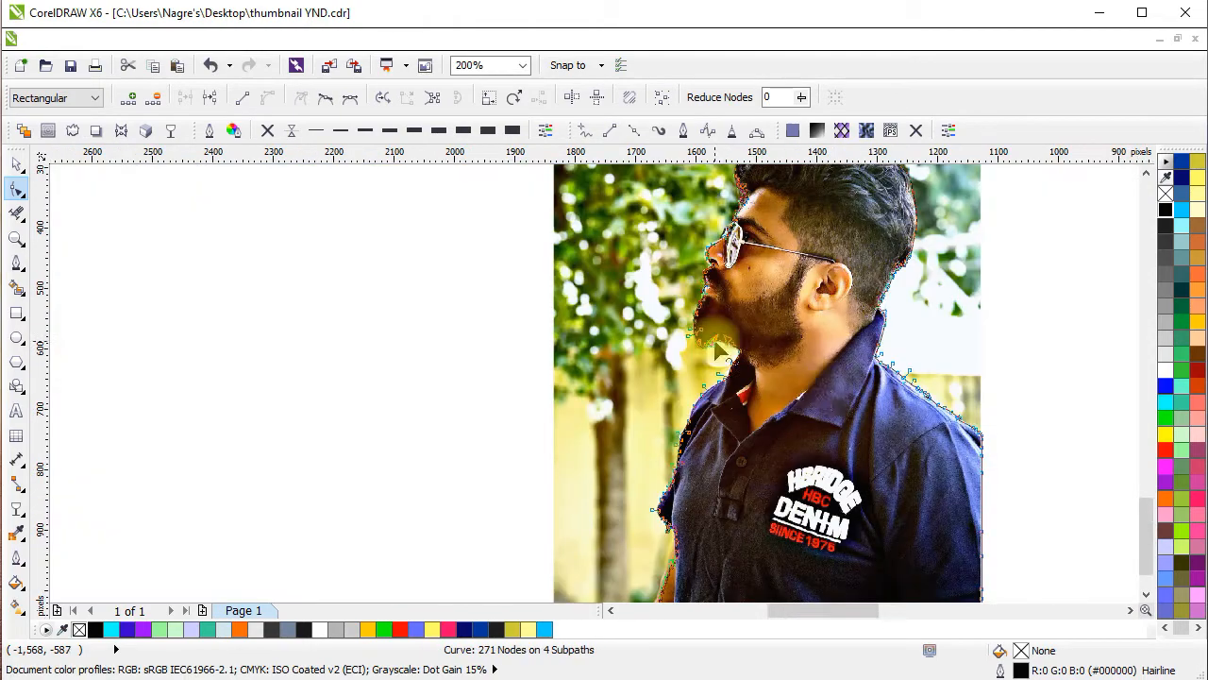
left_click_drag(828, 390, 747, 446)
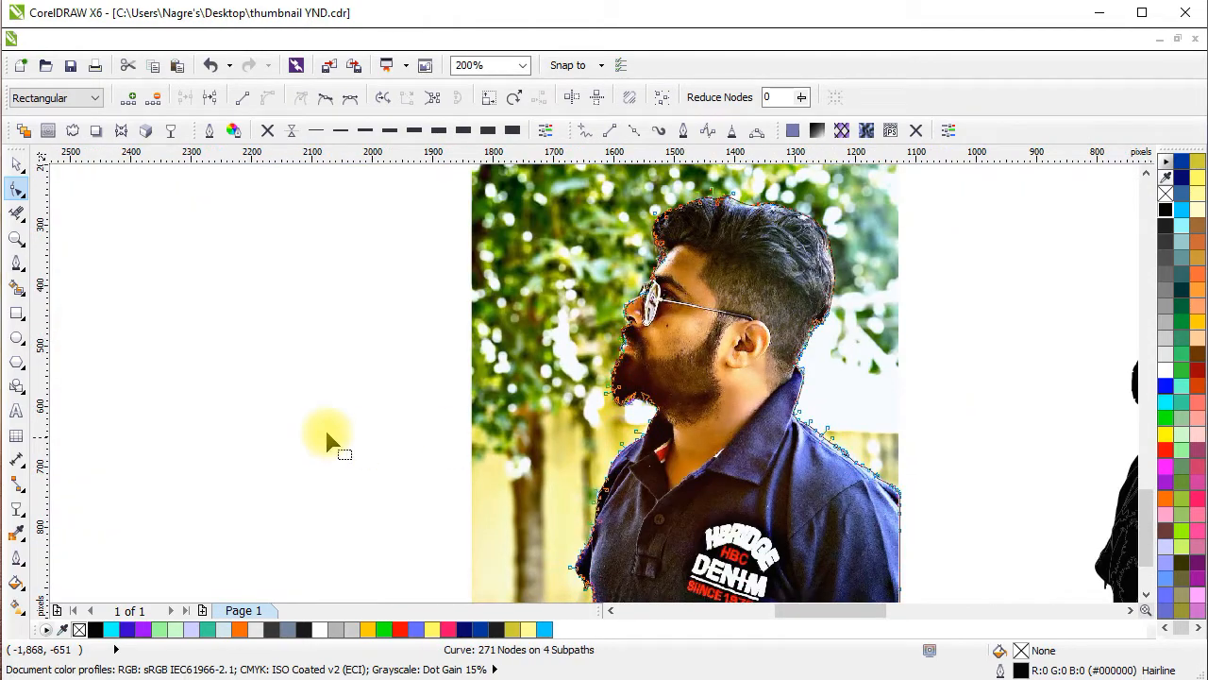
Select the boundary curve together with the photo and intersect them to create the cutout.
left_click(19, 165)
left_click(852, 396, "shift")
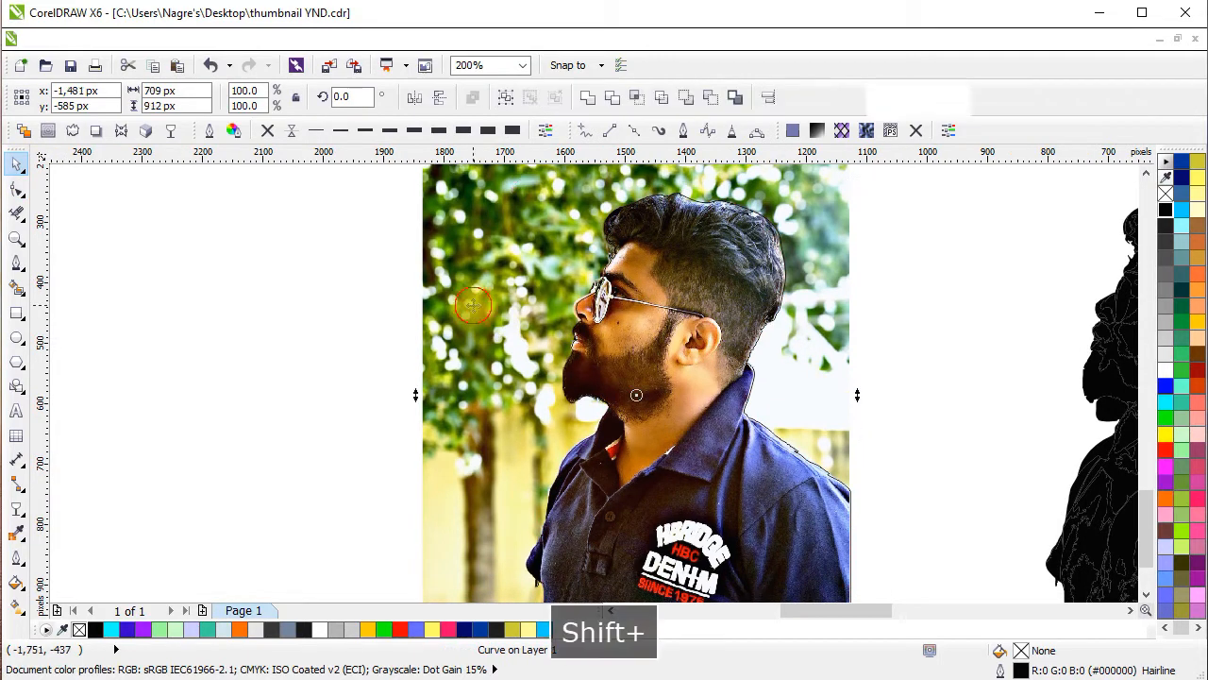
scroll(852, 397, "down", 1)
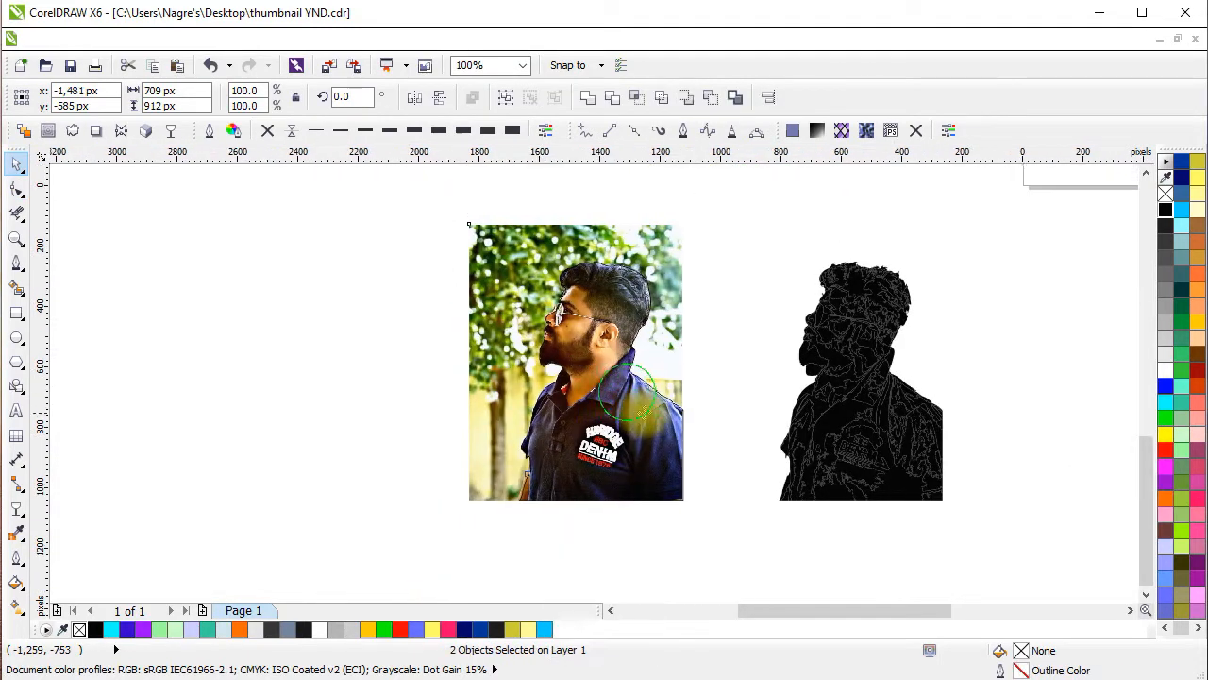
left_click(640, 102)
Move the boundary curve and original photo aside and place the cutout between them and the black silhouette.
left_click(415, 387)
left_click_drag(622, 392, 321, 397)
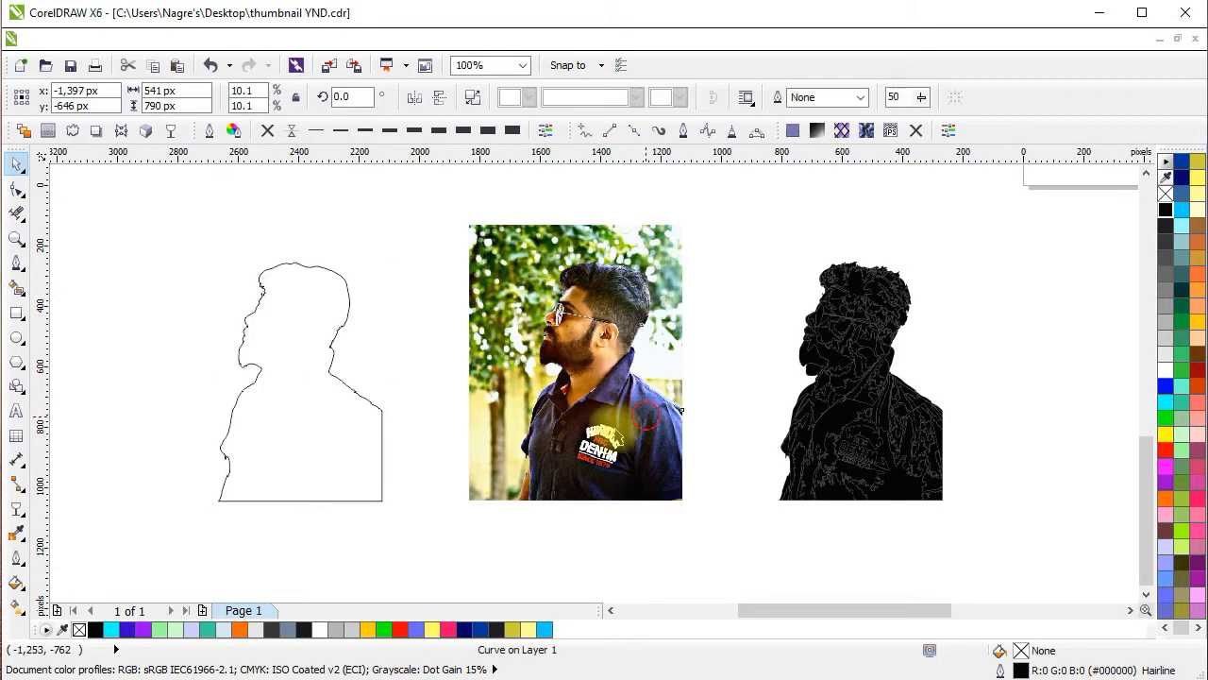
left_click_drag(646, 417, 438, 450)
left_click_drag(550, 497, 638, 414)
left_click_drag(515, 413, 822, 502)
left_click_drag(674, 321, 258, 341)
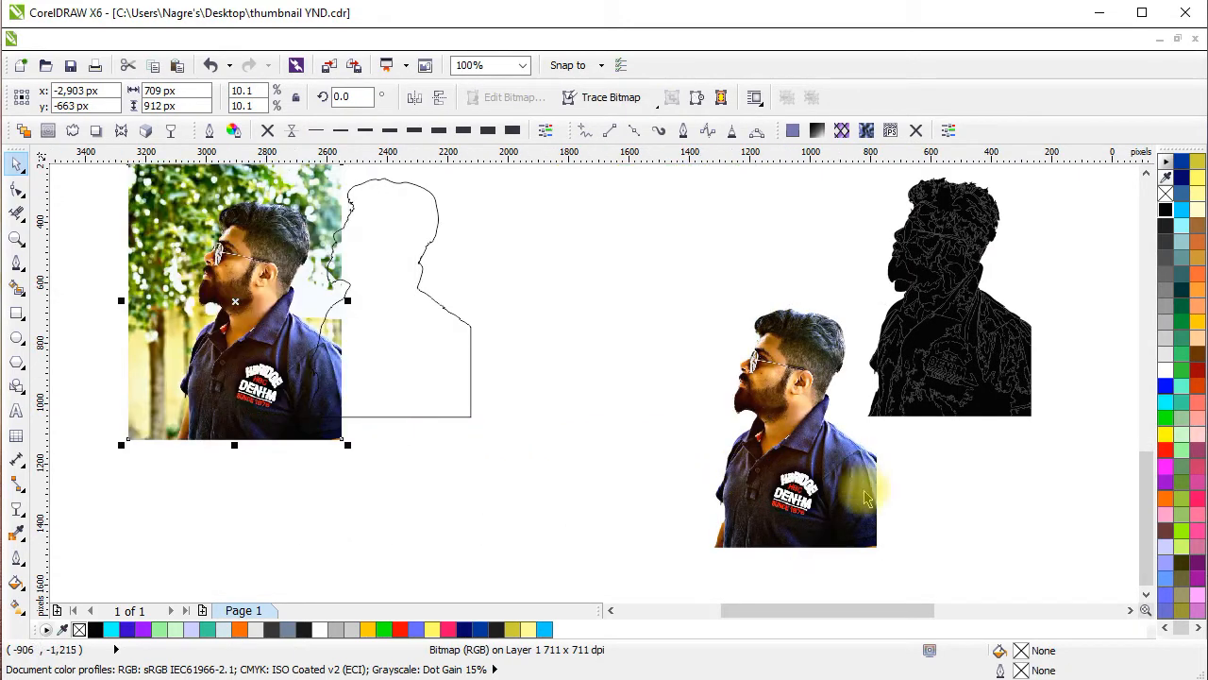
left_click_drag(866, 499, 694, 366)
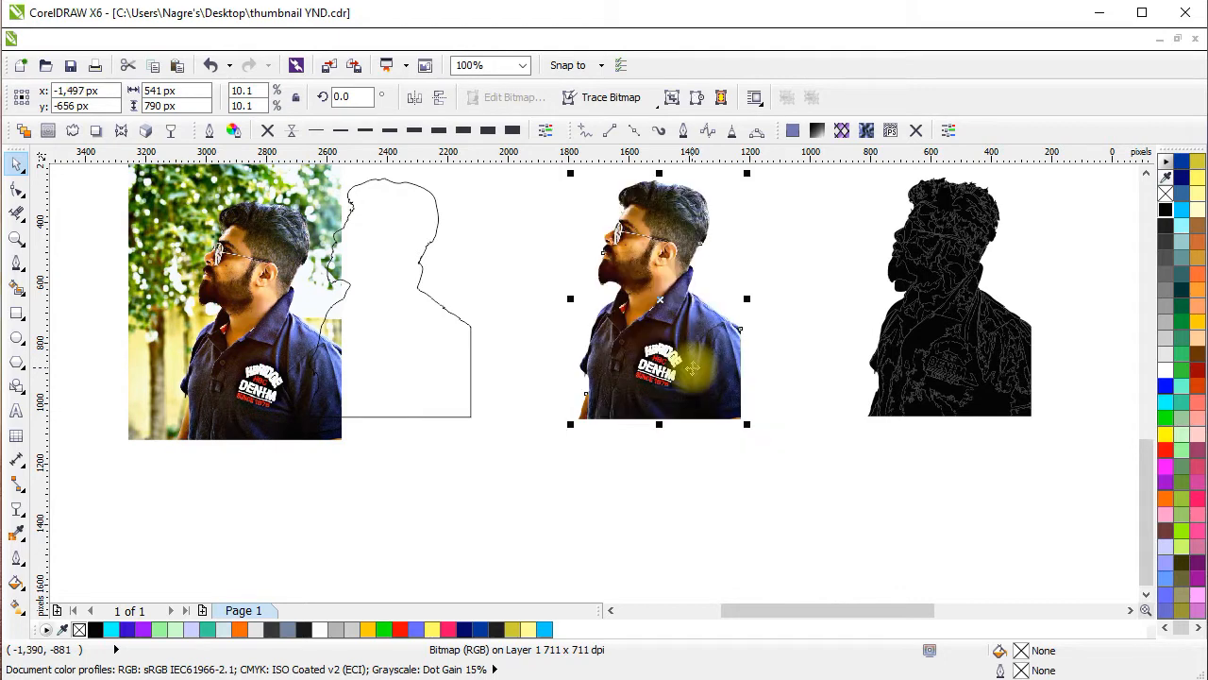
left_click_drag(801, 428, 792, 469)
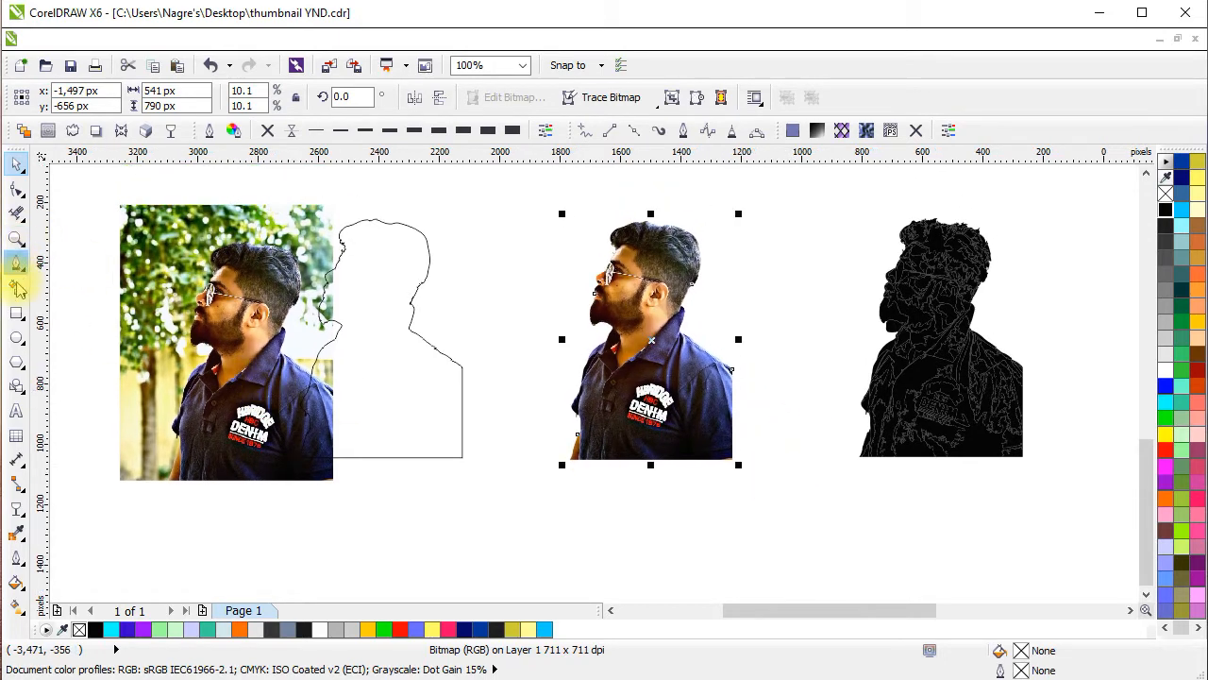
Draw a 709 × 912 px rectangle over the original photo and move it onto the cutout.
left_click(17, 312)
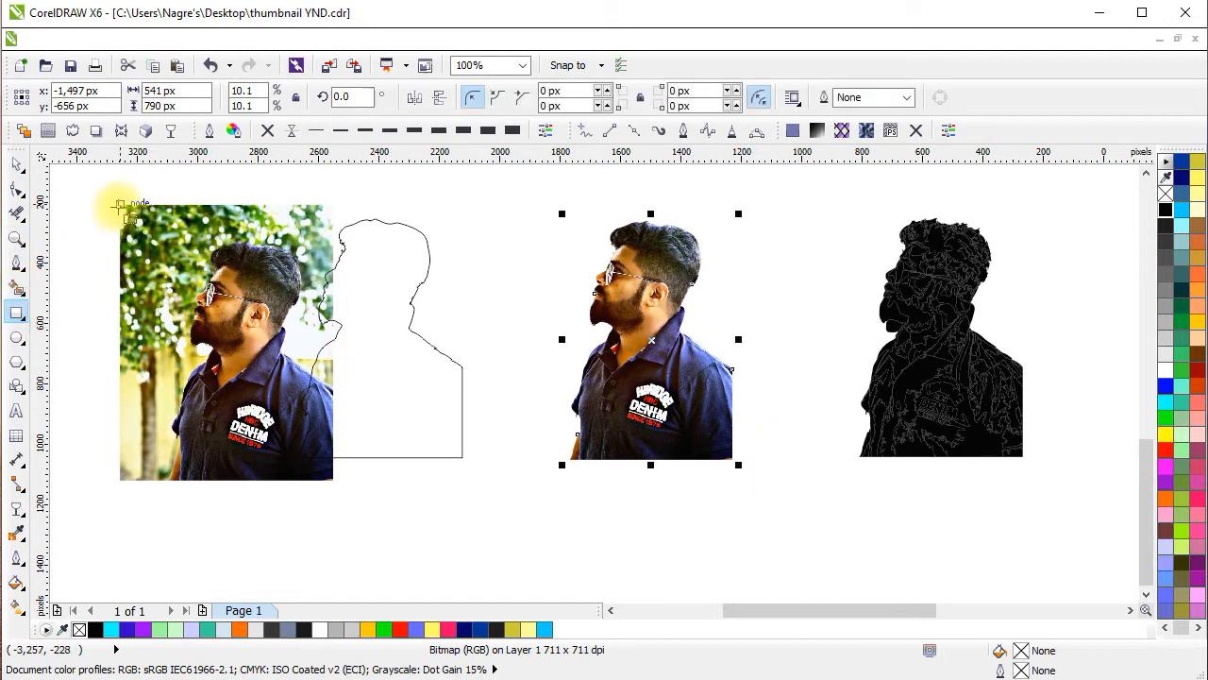
left_click_drag(121, 205, 333, 481)
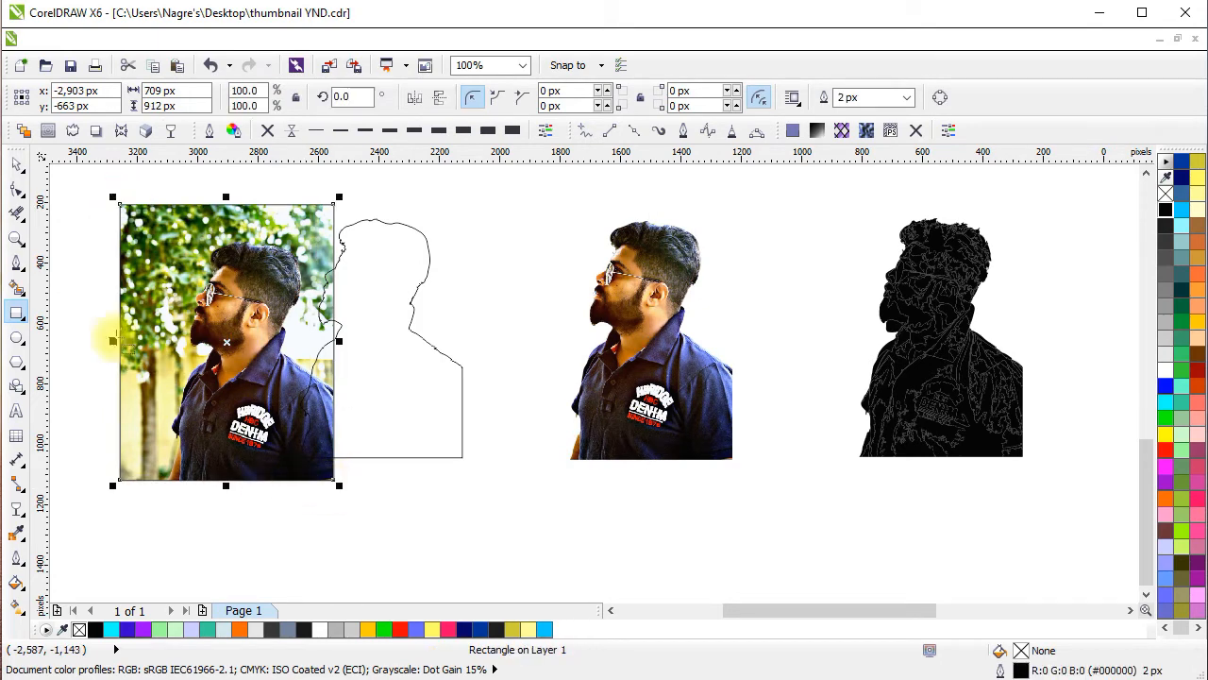
left_click_drag(294, 433, 646, 401)
Fill the rectangle with light grey (#E6E6E6) and send it behind the cutout.
left_click(1182, 291)
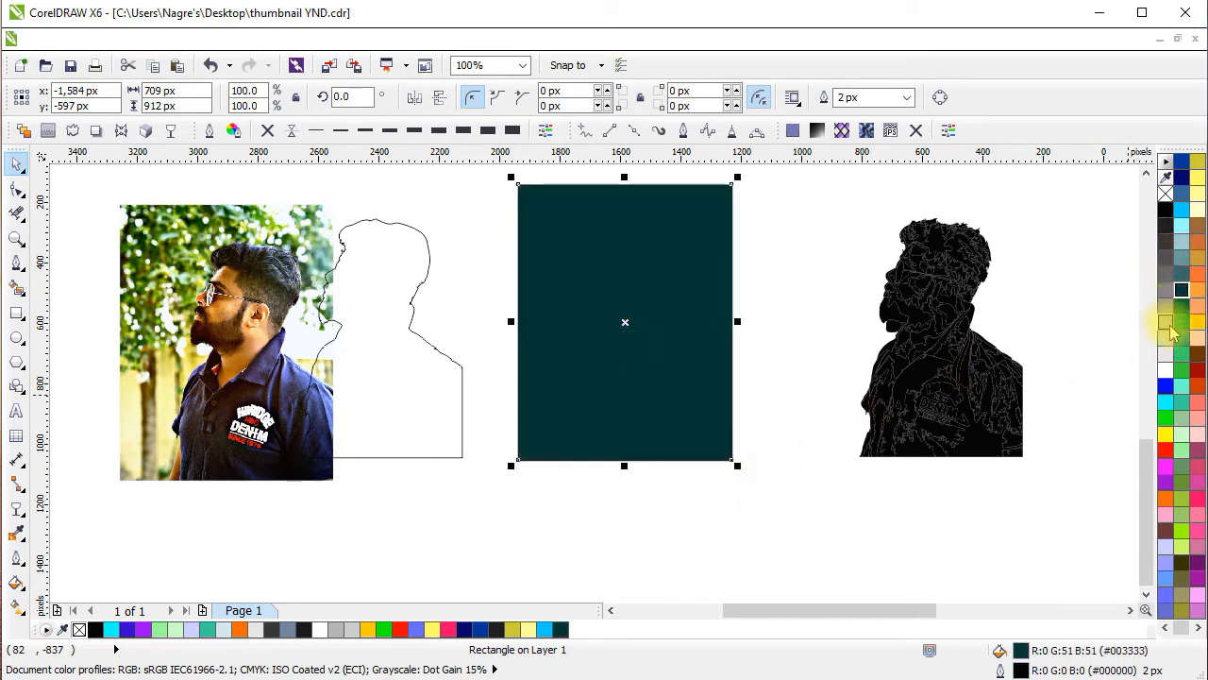
left_click(1165, 354)
left_click(818, 511)
left_click(672, 371)
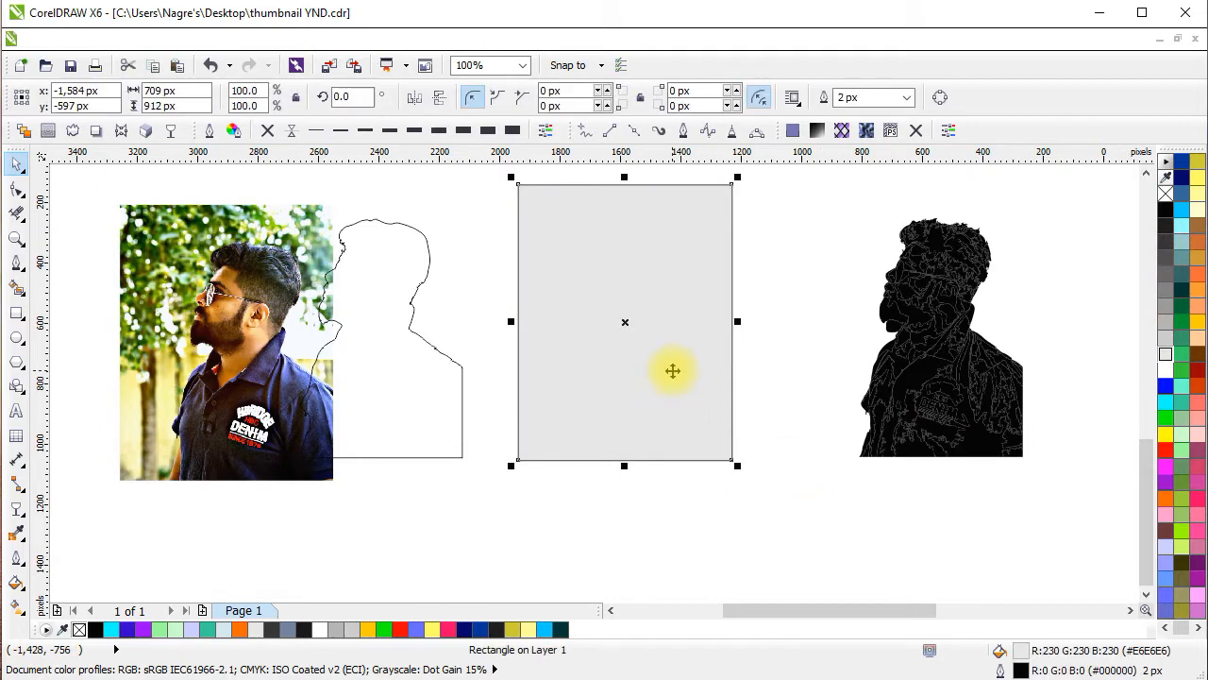
key("ctrl+End")
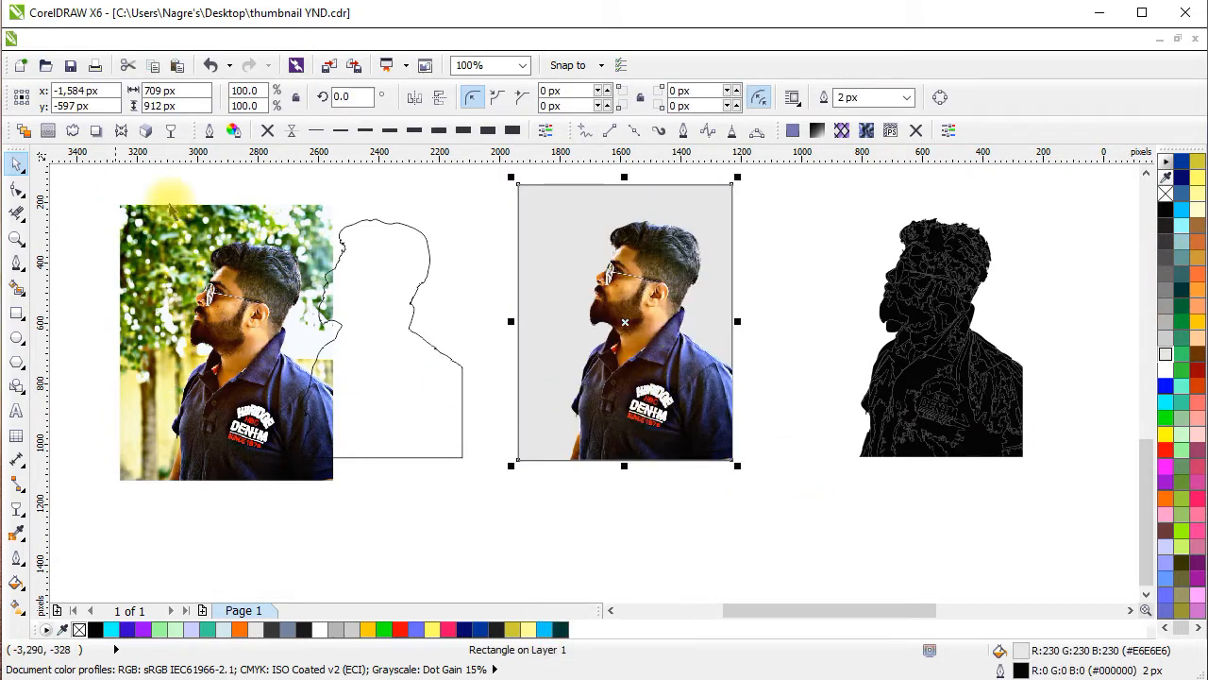
Remove the background rectangle's outline and change its fill to light cyan (#99FFFF).
left_click(267, 130)
left_click(824, 293)
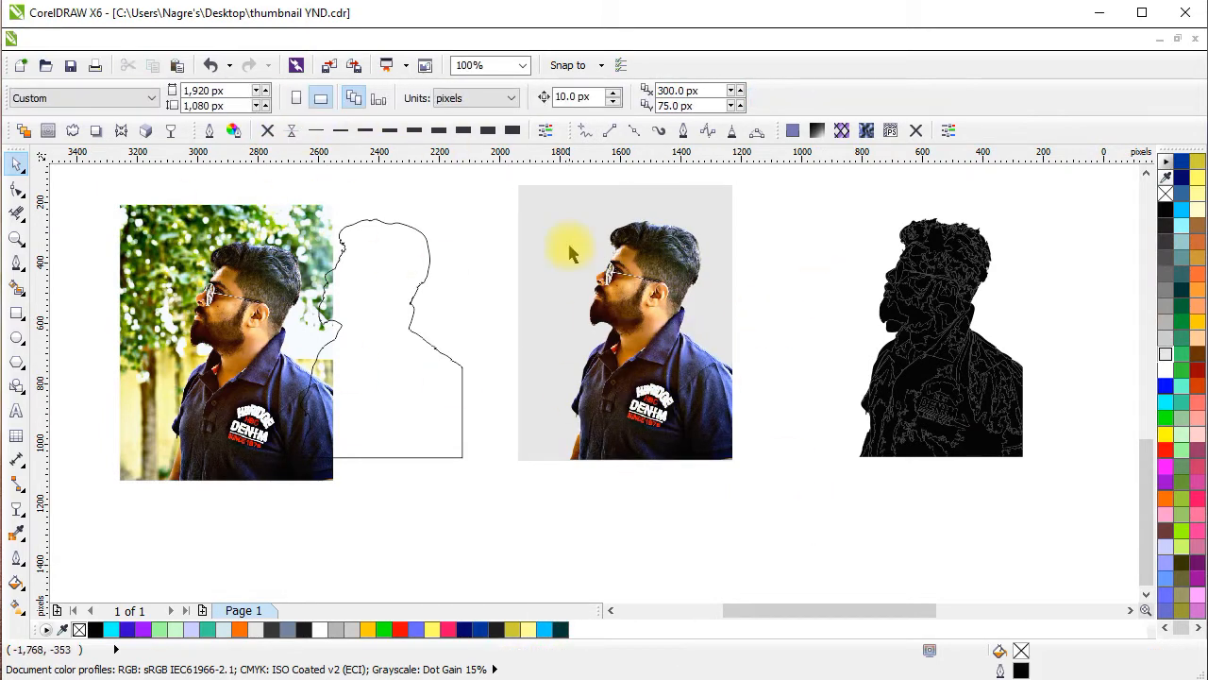
left_click(574, 248)
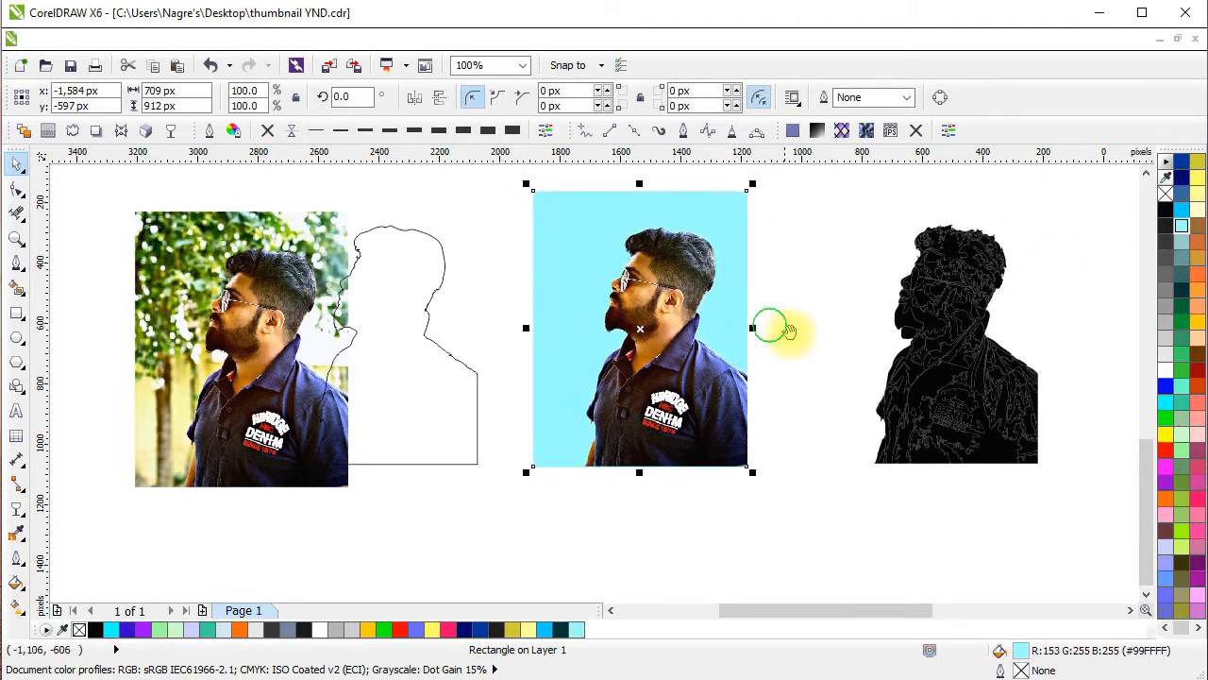
Move the boundary curve off the original photo and place the photo beside the cyan-background cutout.
left_click_drag(444, 410, 843, 413)
scroll(765, 341, "down", 1)
left_click_drag(355, 291, 511, 474)
left_click_drag(434, 397, 515, 378)
scroll(631, 430, "up", 1)
Delete the leftover black silhouette and the boundary curve beside it.
left_click_drag(630, 428, 694, 521)
left_click_drag(972, 454, 798, 383)
left_click_drag(824, 518, 938, 361)
left_click_drag(1046, 202, 729, 503)
key("Delete")
Move the original photo and the cyan-background cutout into a row beside the green-background version on the page.
scroll(676, 360, "down", 2)
left_click_drag(811, 363, 717, 409)
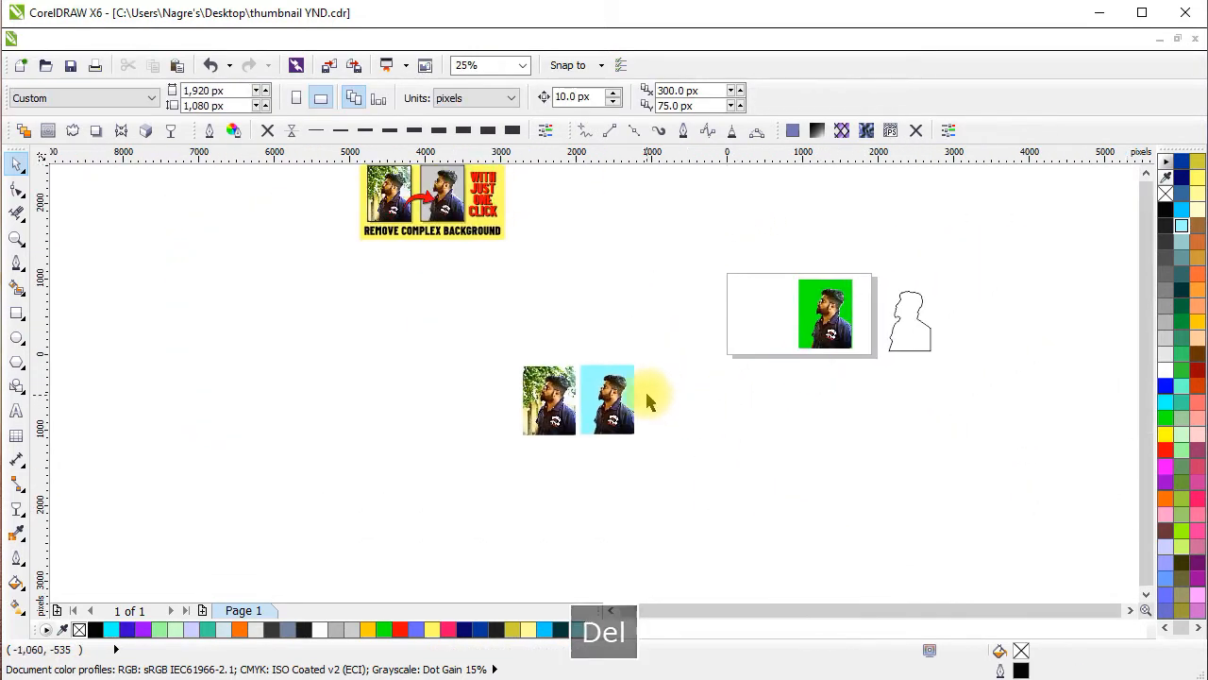
scroll(645, 389, "up", 1)
left_click_drag(598, 432, 919, 263)
left_click_drag(1052, 324, 649, 400)
left_click(505, 216)
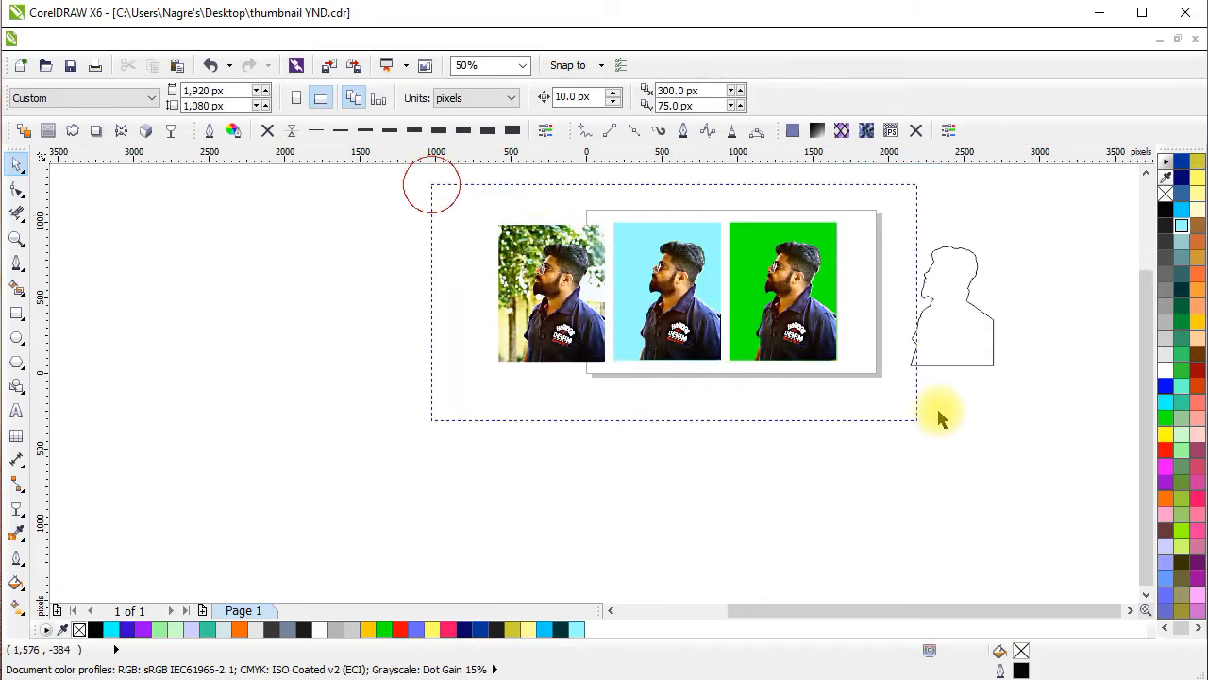
Select the three images together and move them to the empty area below the page.
left_click_drag(937, 413, 937, 412)
left_click_drag(783, 364, 837, 486)
left_click_drag(839, 487, 825, 418)
scroll(698, 325, "up", 1)
left_click(755, 531)
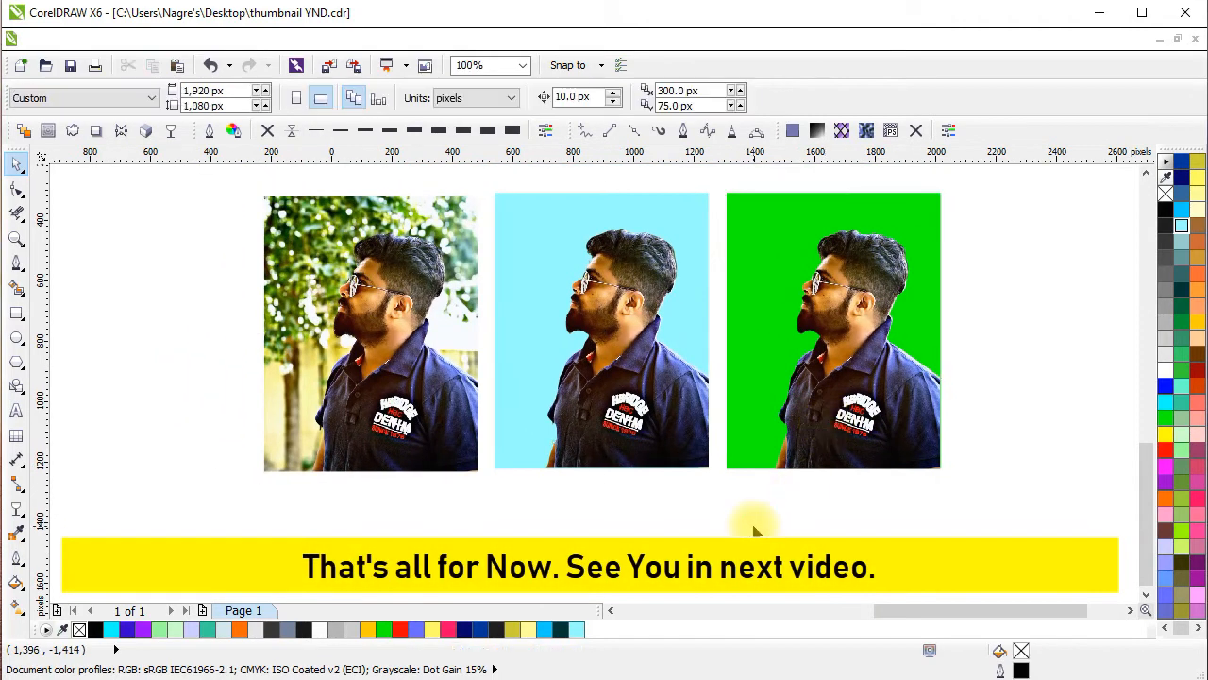